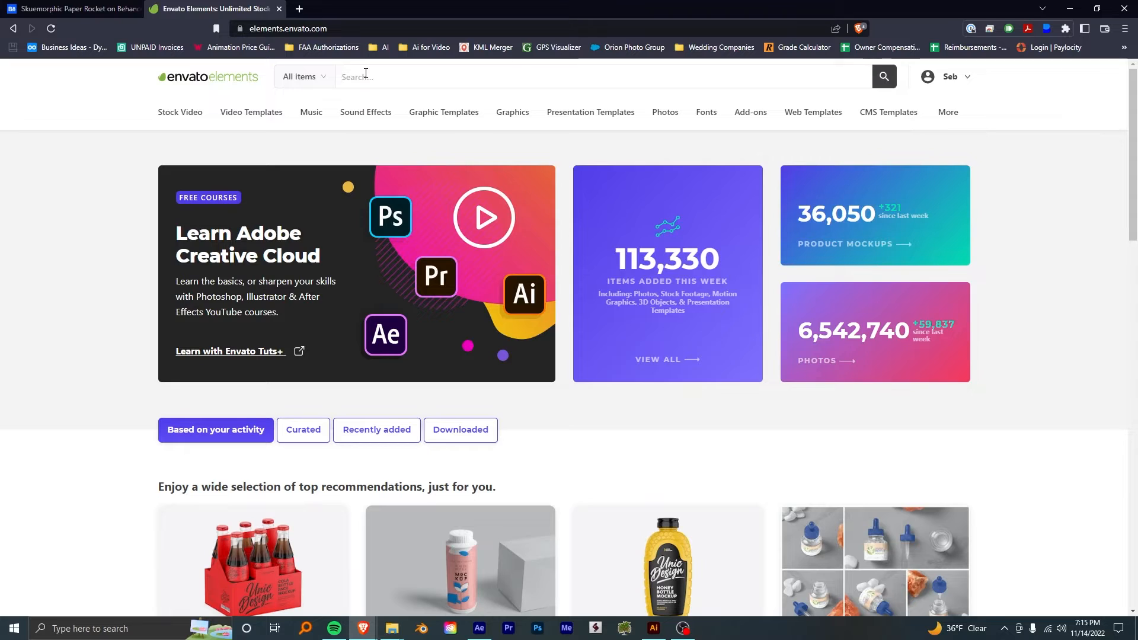
- Search Envato Elements for "rocket ship" and look through the results for rocket graphics
type("rocek")
type("t s")
scroll(238, 287, "down", 6)
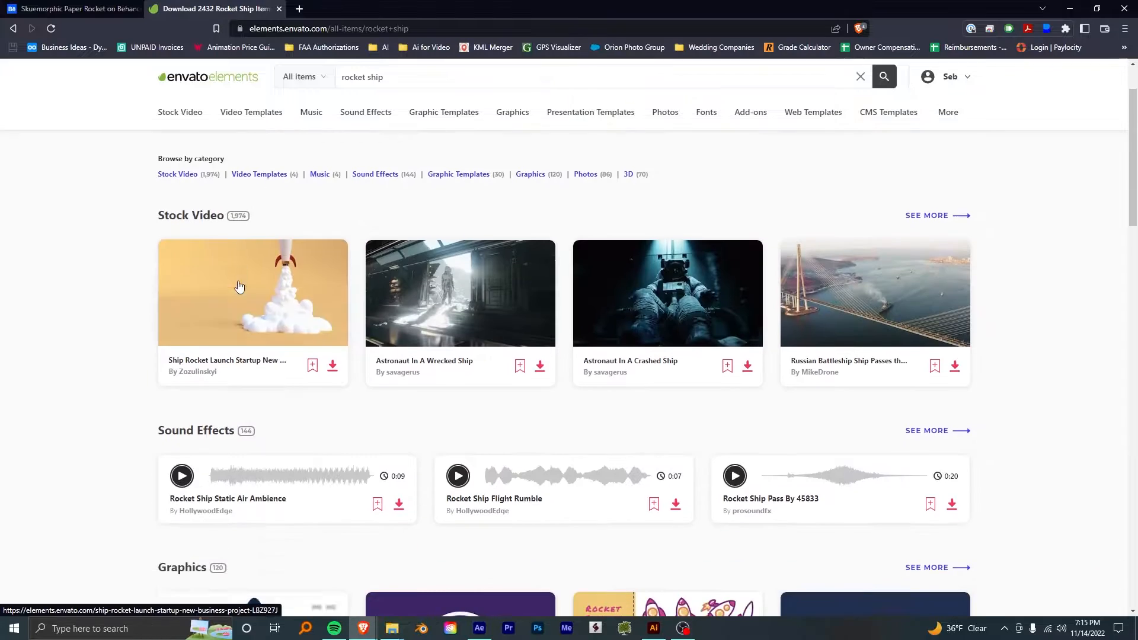
scroll(178, 320, "down", 10)
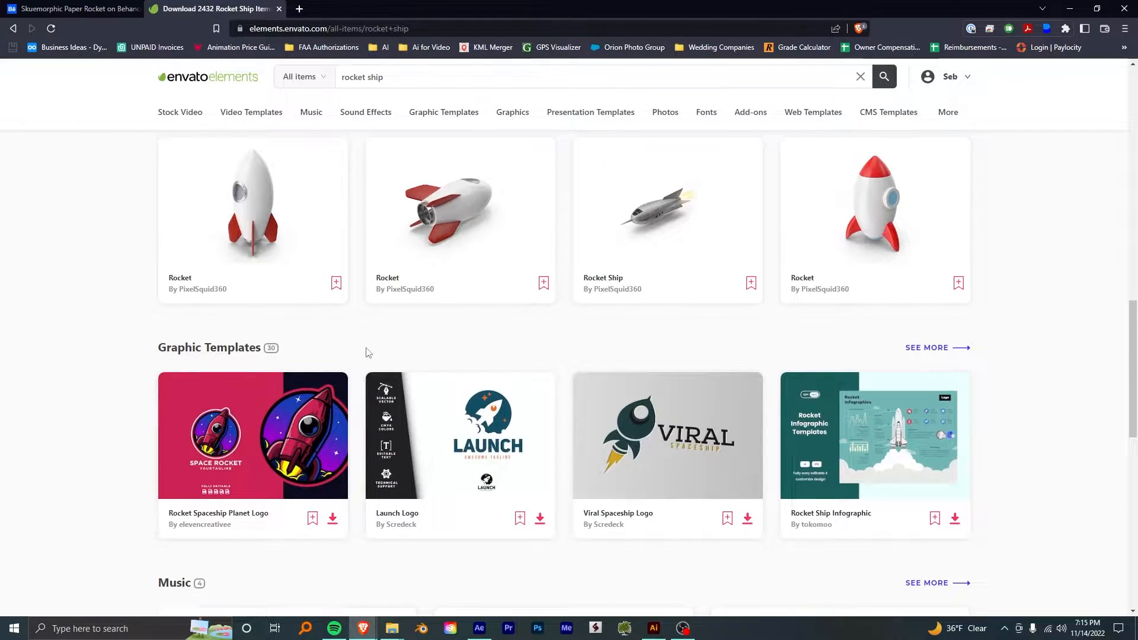
scroll(1037, 430, "up", 10)
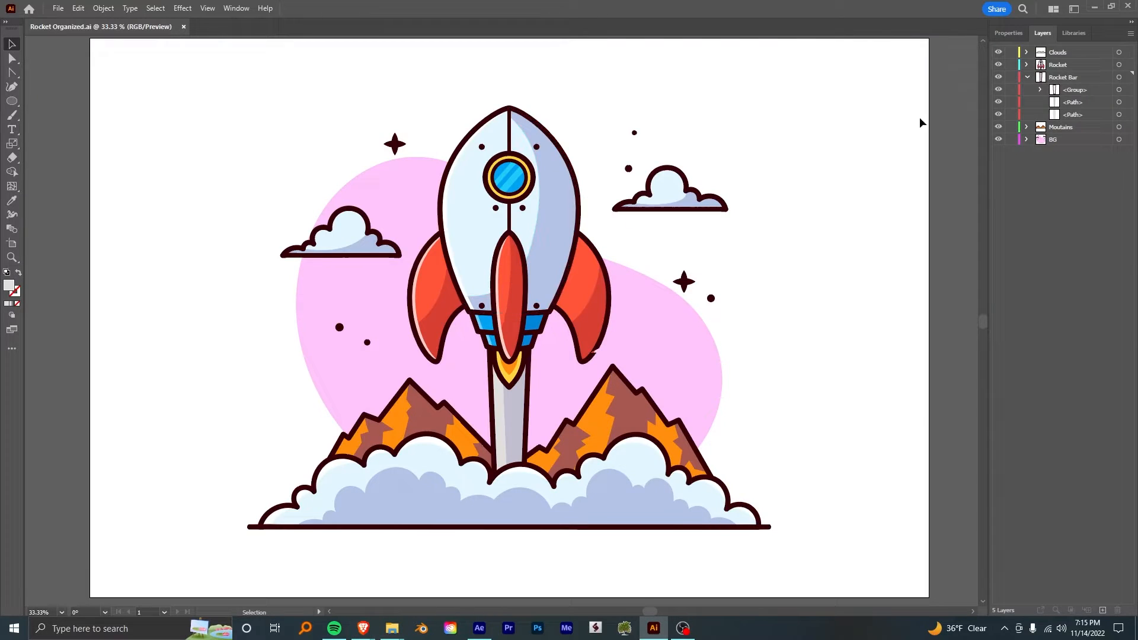
- Collapse the Rocket Bar layer in Illustrator, switch to After Effects and start a new project
left_click(1026, 77)
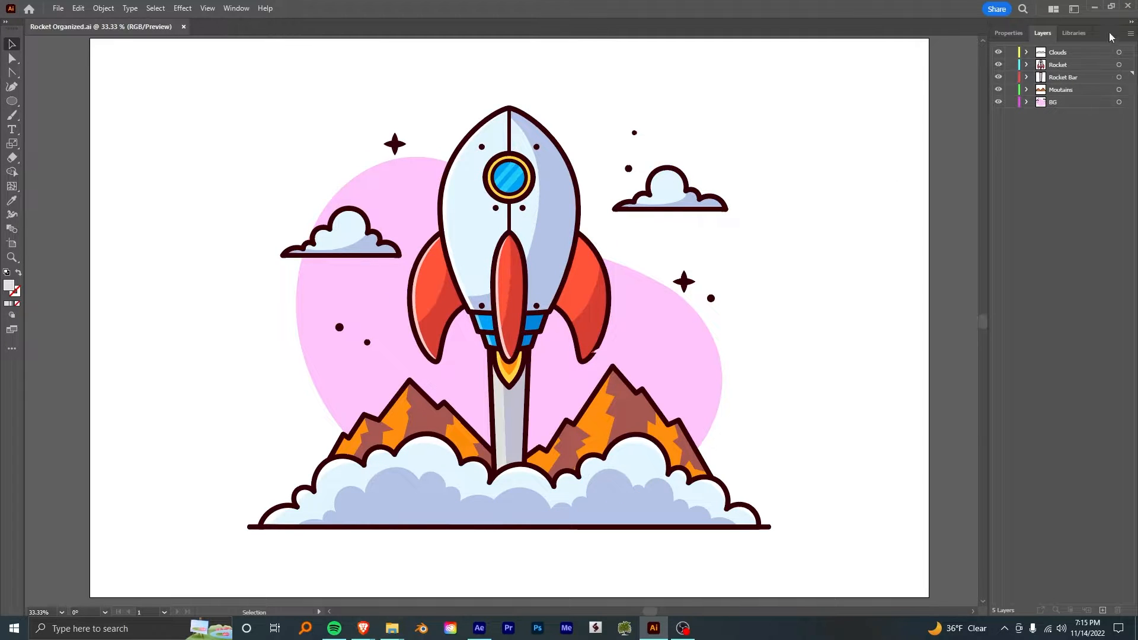
left_click(480, 629)
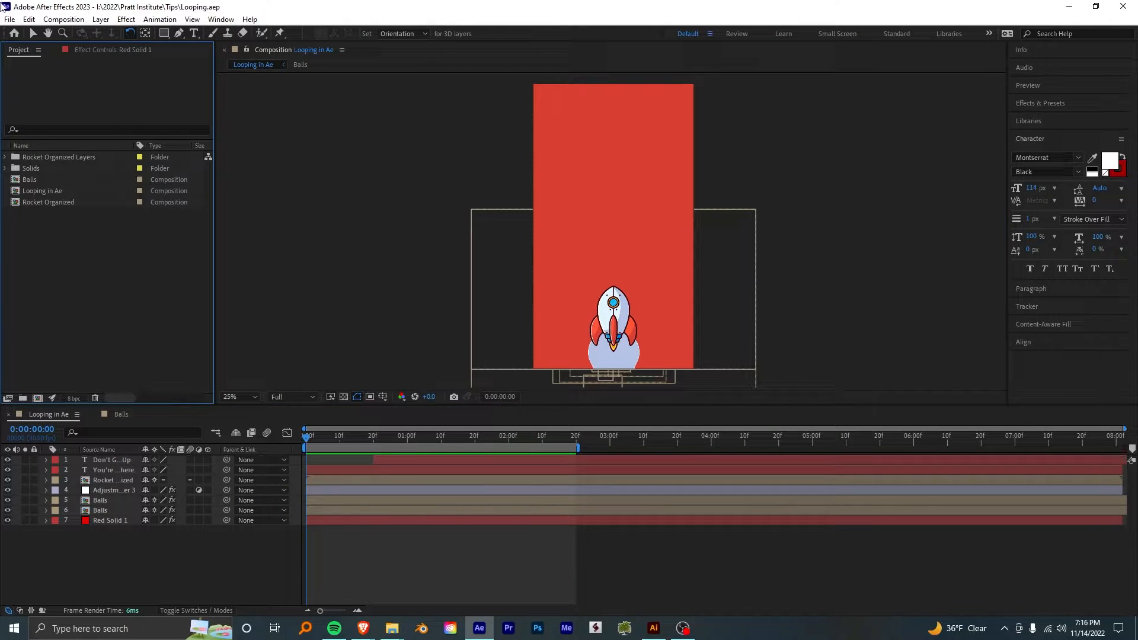
left_click(29, 19)
mouse_move(113, 34)
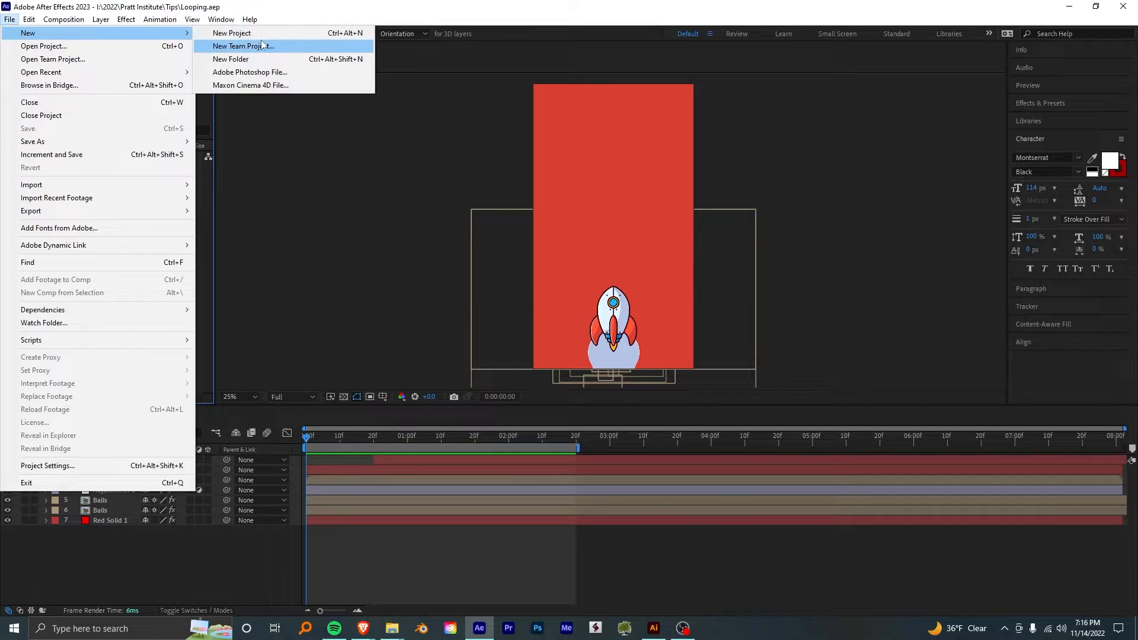
left_click(266, 36)
- Create a 1080x1920 composition at 30 fps with a duration of 0:00:10:01
left_click(37, 398)
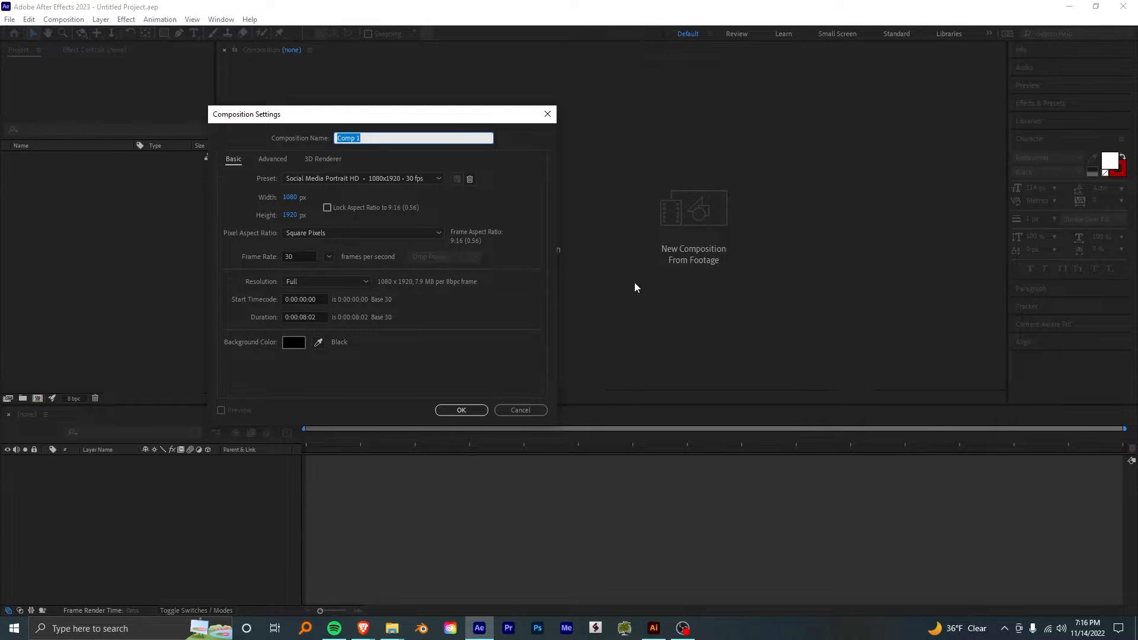
left_click(304, 257)
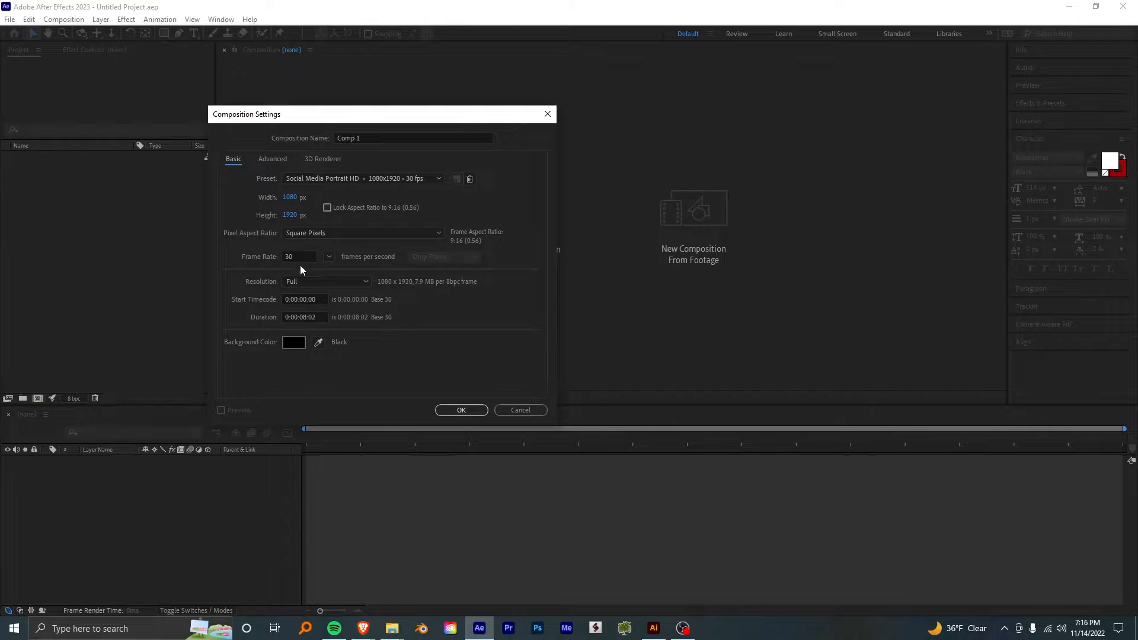
left_click(309, 317)
key("BackSpace")
key("BackSpace")
type("10")
left_click(460, 410)
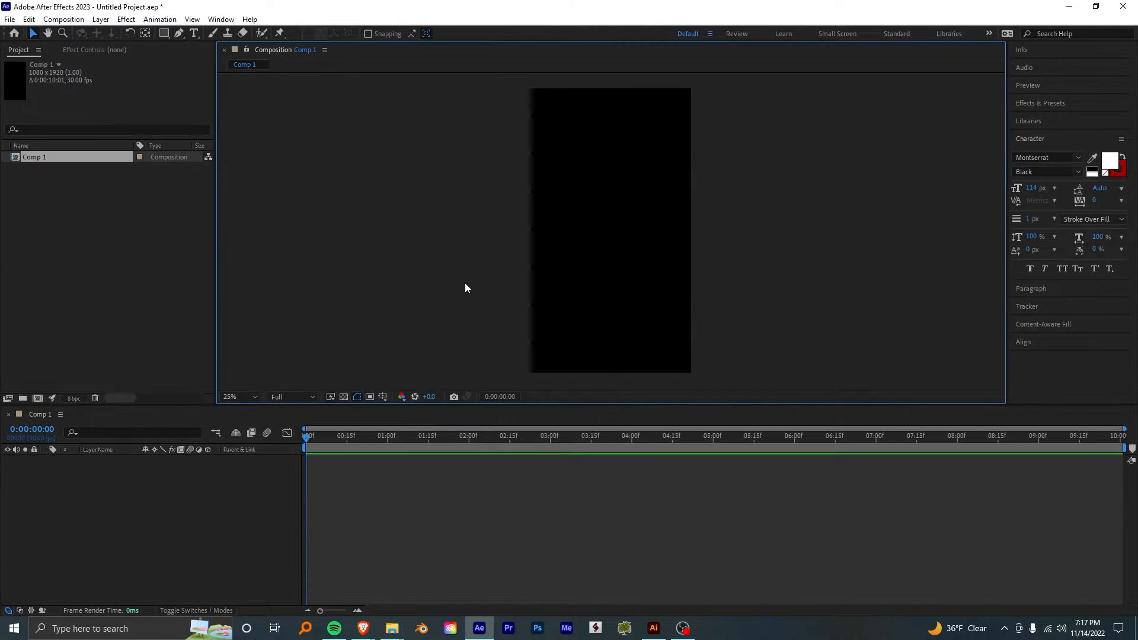
- Import Rocket Organized.ai as a composition with layer-size footage and add it to the Comp 1 timeline
double_click(39, 222)
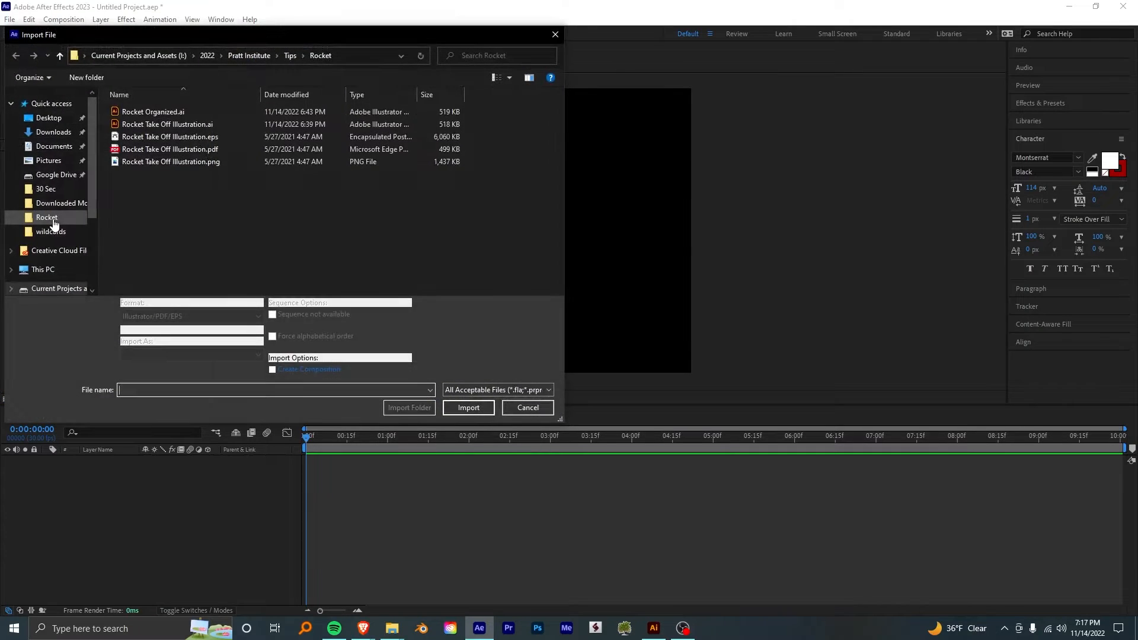
double_click(153, 112)
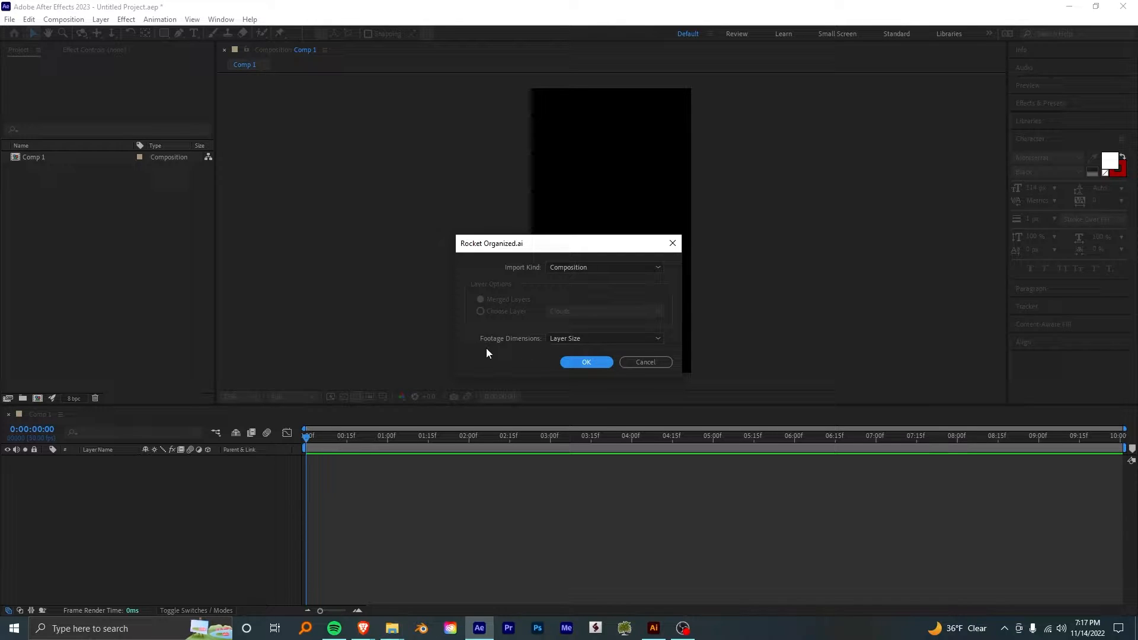
left_click(596, 362)
left_click_drag(48, 168, 163, 503)
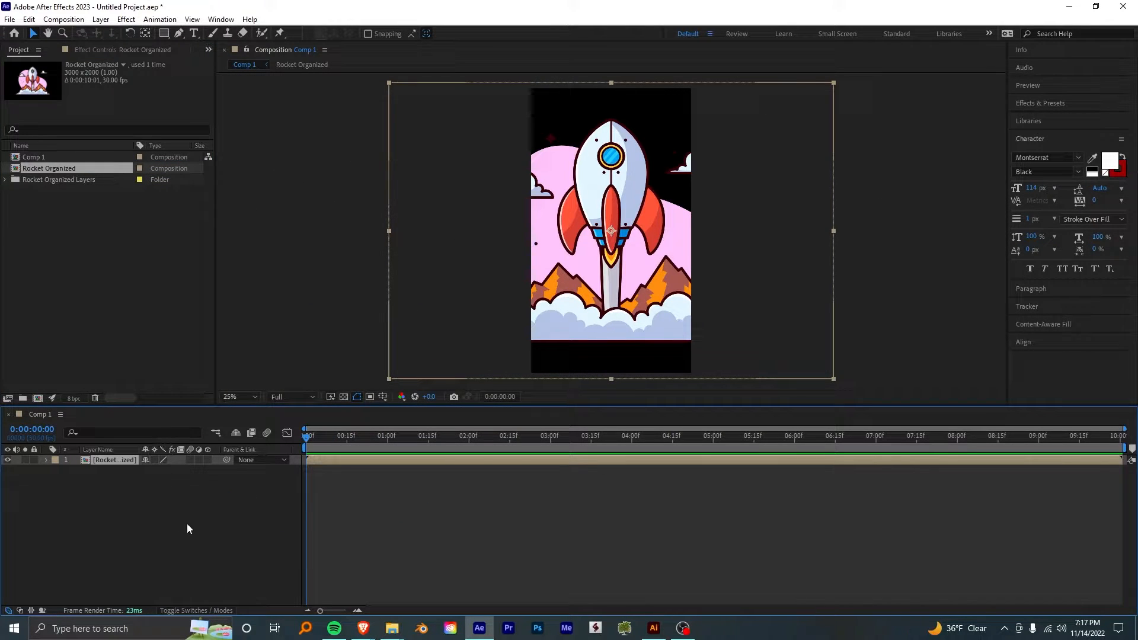
- Scale the Rocket Organized layer to 47%
type("s47")
key("Return")
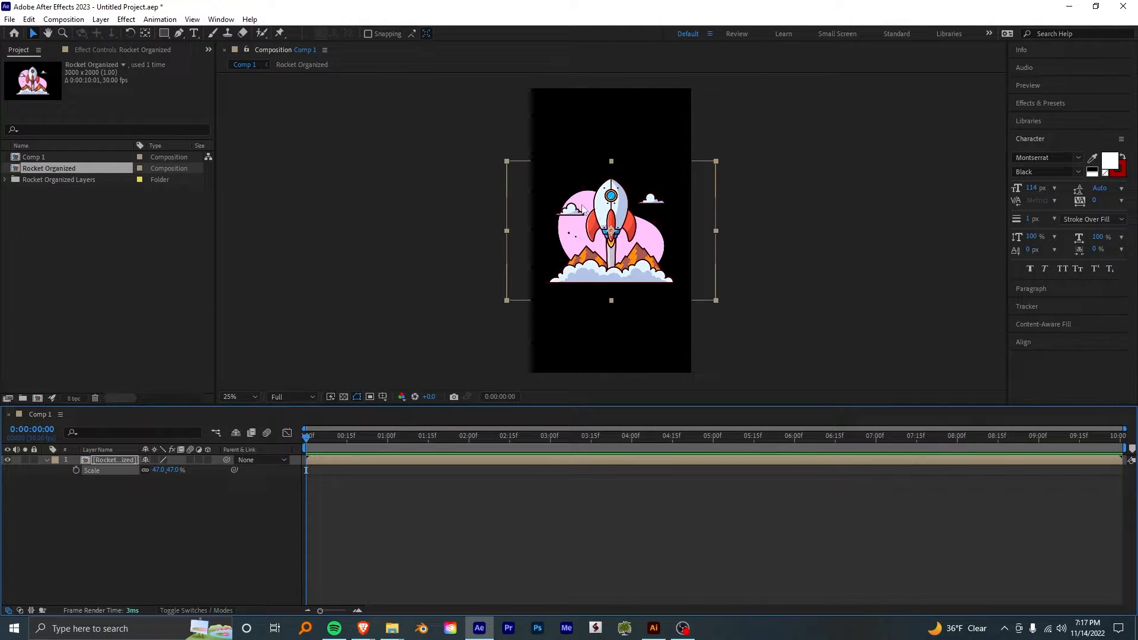
- Open the Rocket Organized composition and solo its Rocket layer, undoing a trial solo of the BG layer
double_click(603, 246)
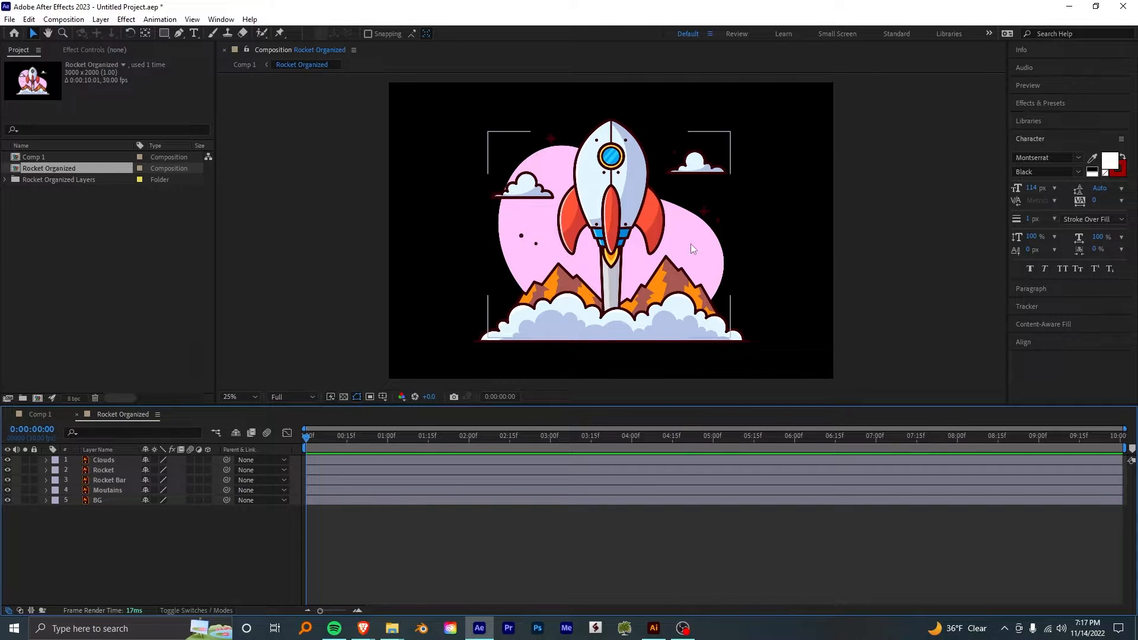
left_click(623, 186)
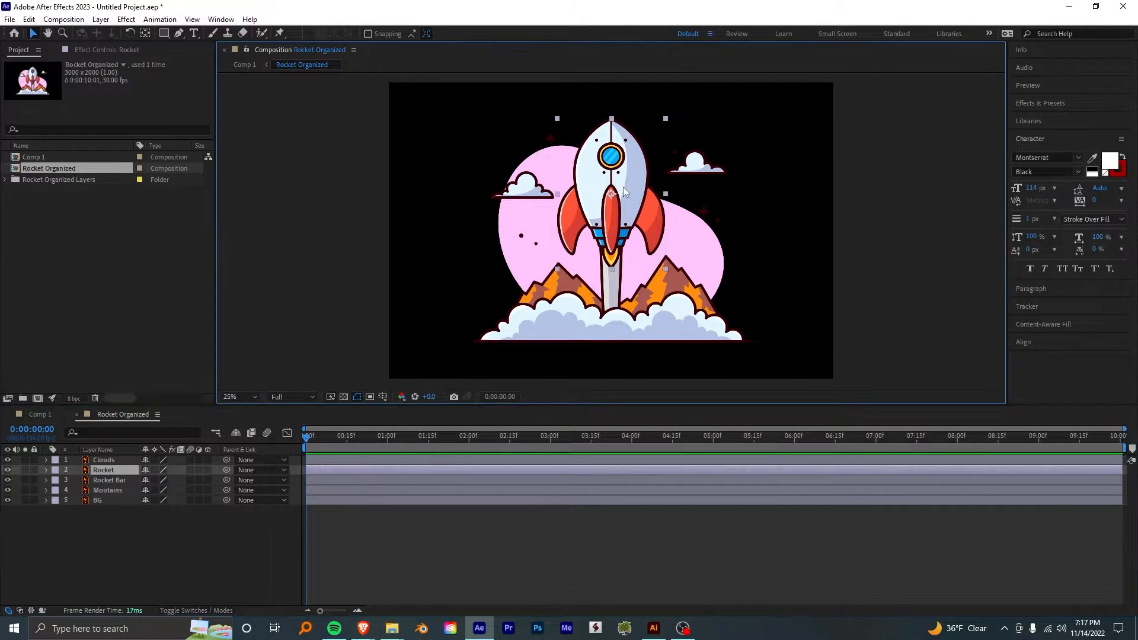
left_click(25, 470)
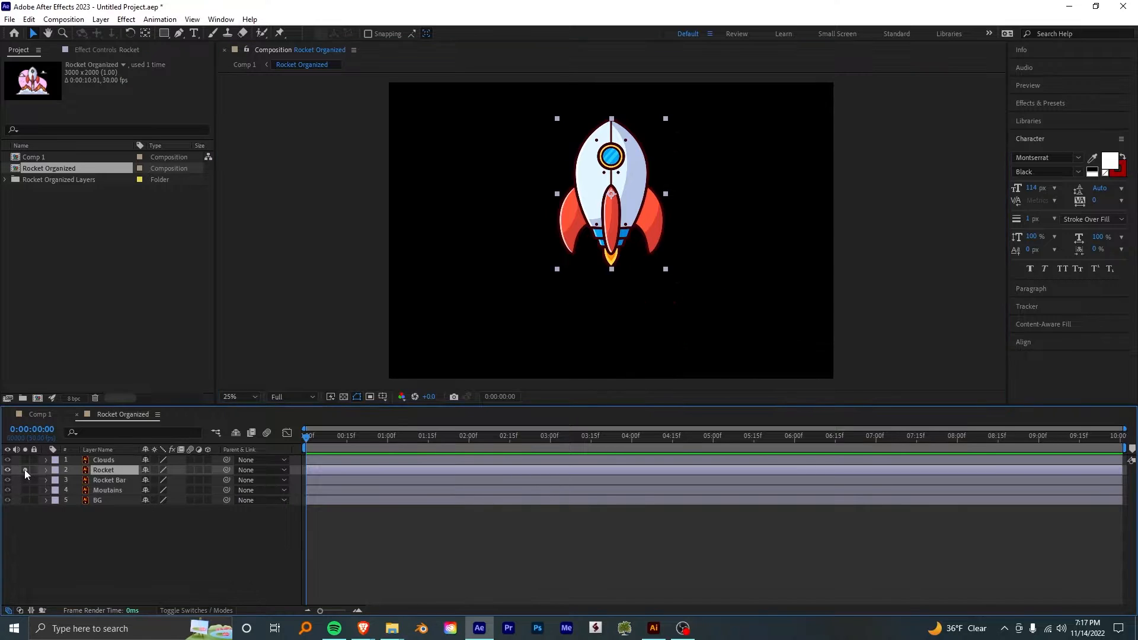
left_click(499, 187)
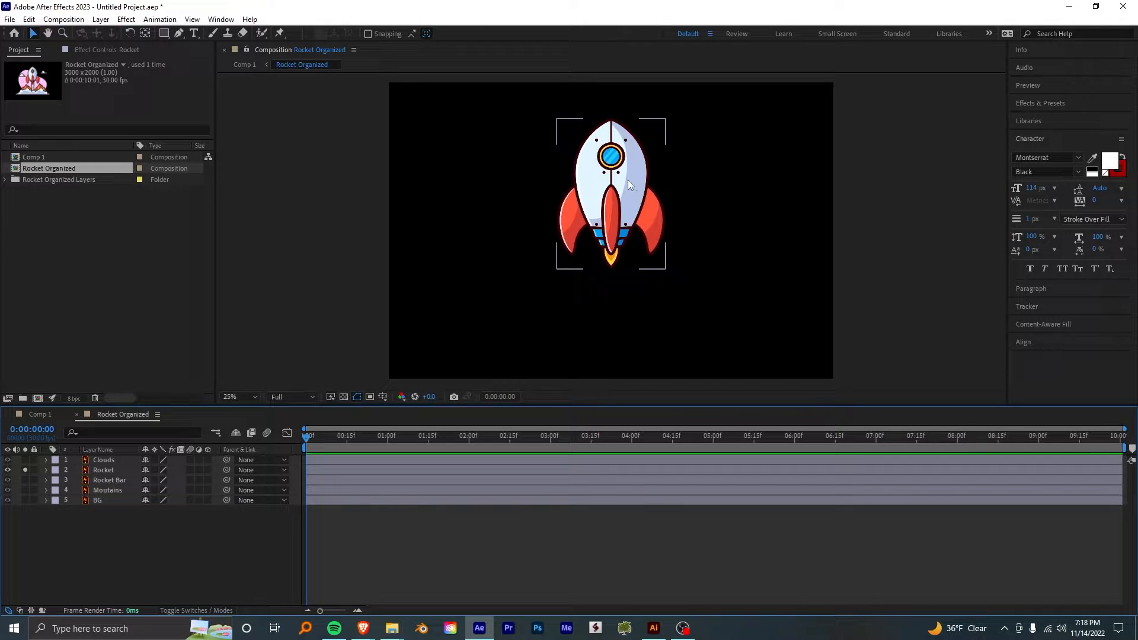
left_click(25, 500)
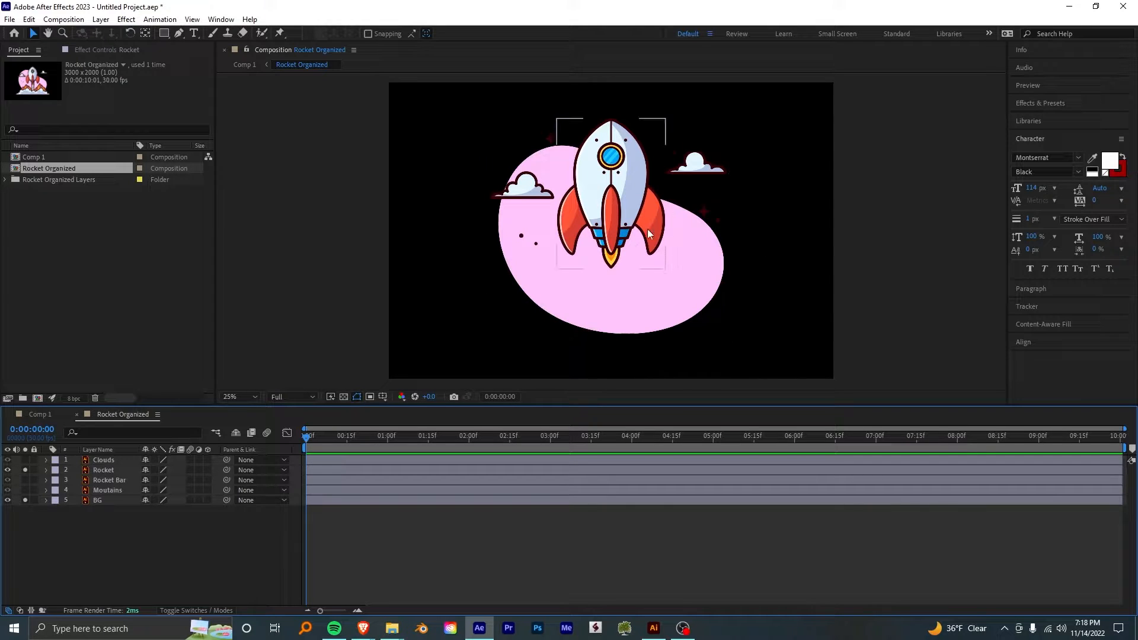
key("ctrl+z")
- Return to Comp 1 and rename the composition "Rocket Ship Loop"
left_click(47, 416)
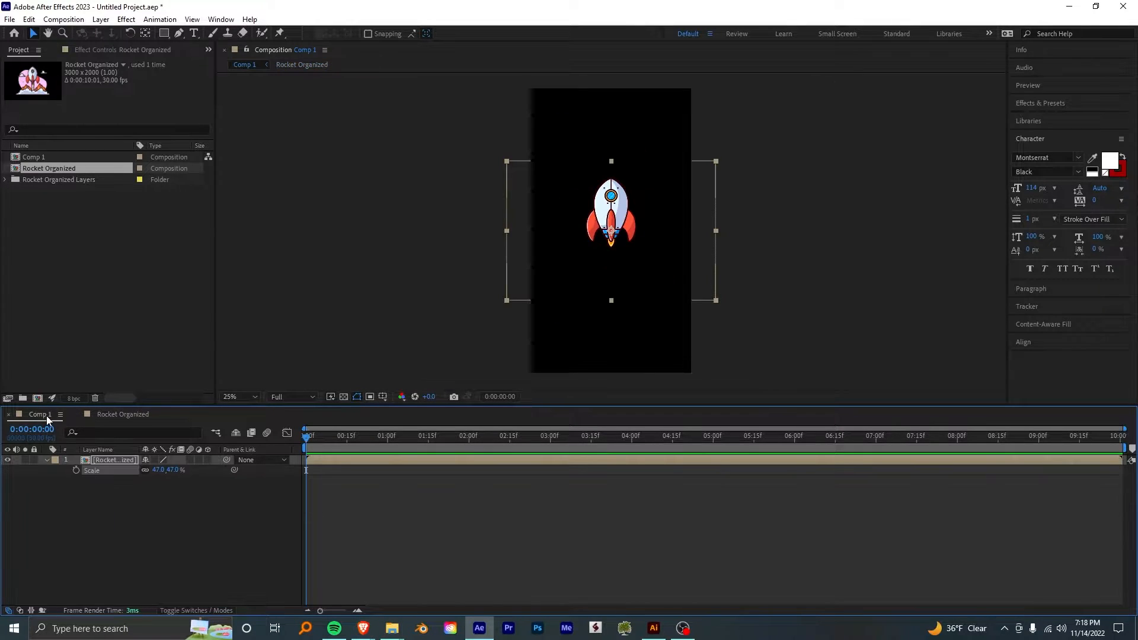
left_click(37, 161)
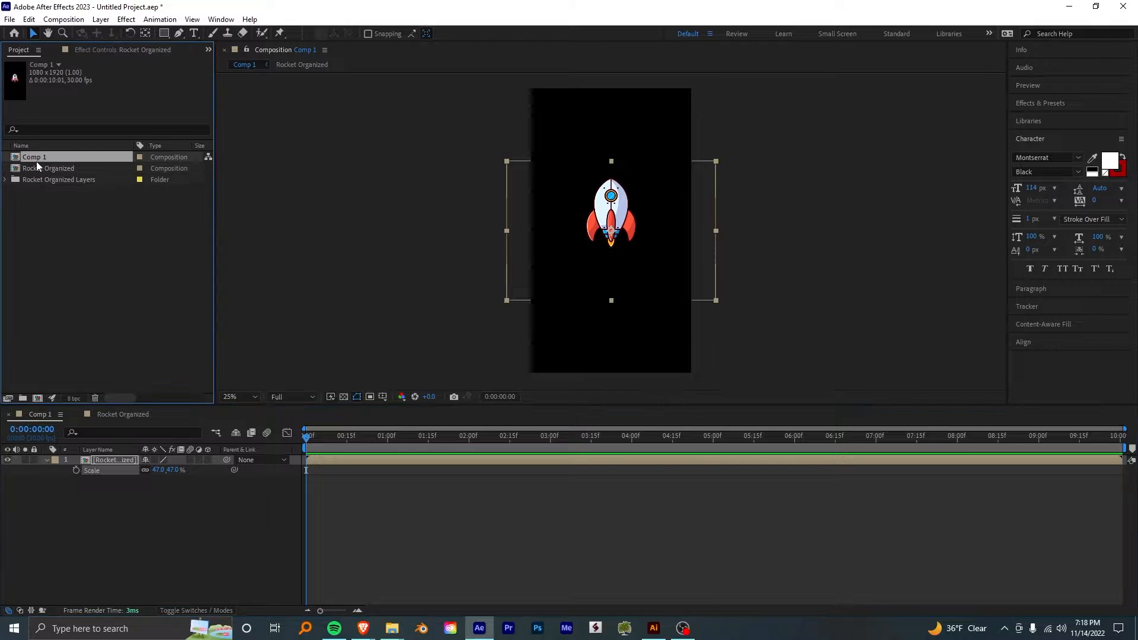
key("Return")
type("Rocket Ship Loop")
key("Return")
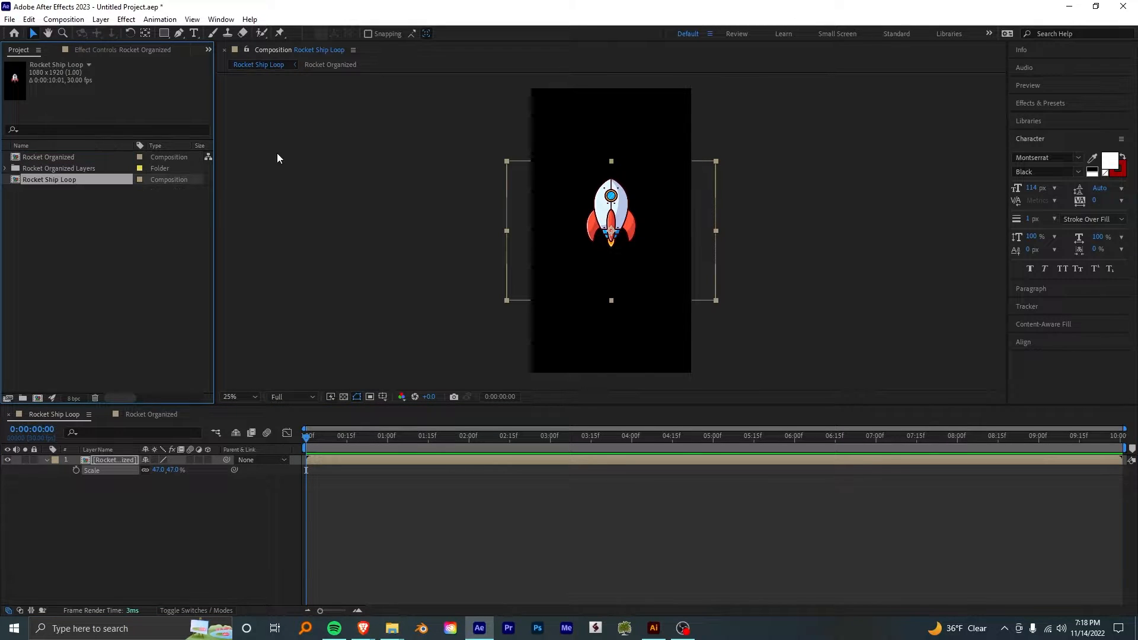
- Move the rocket layer straight down near the bottom of the frame and enable Collapse Transformations for it
left_click_drag(614, 238, 612, 350)
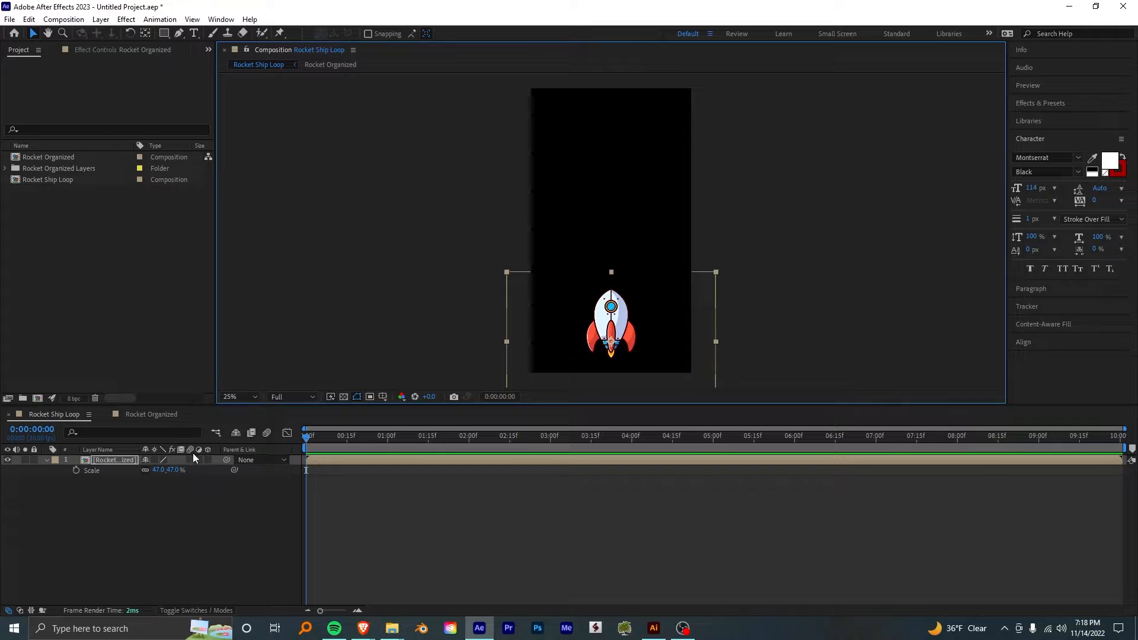
left_click(155, 461)
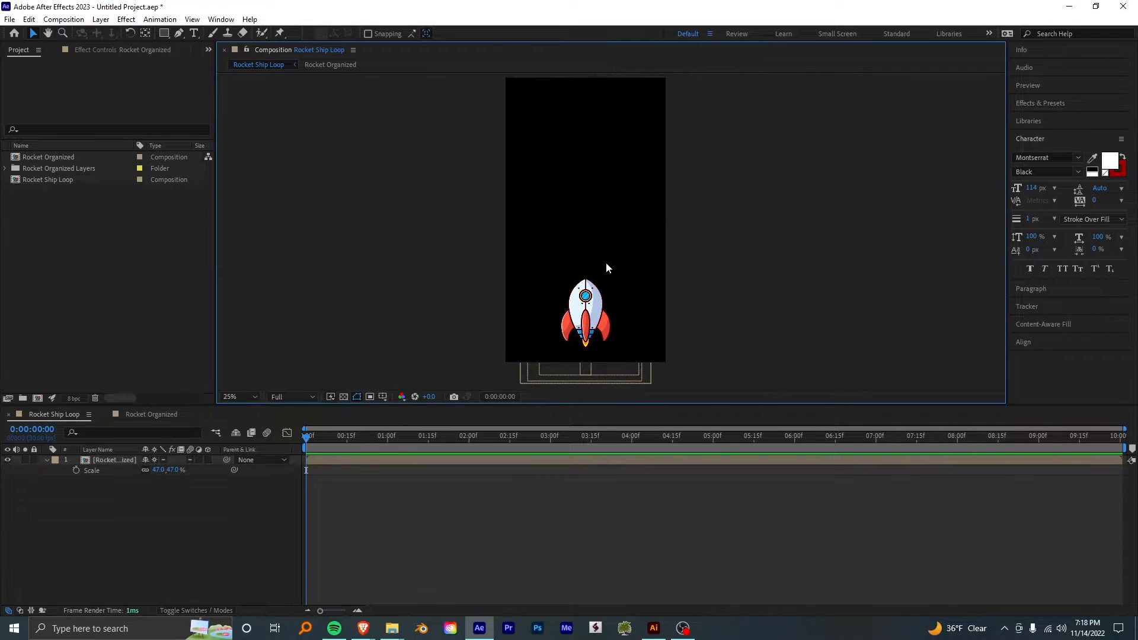
left_click(605, 320)
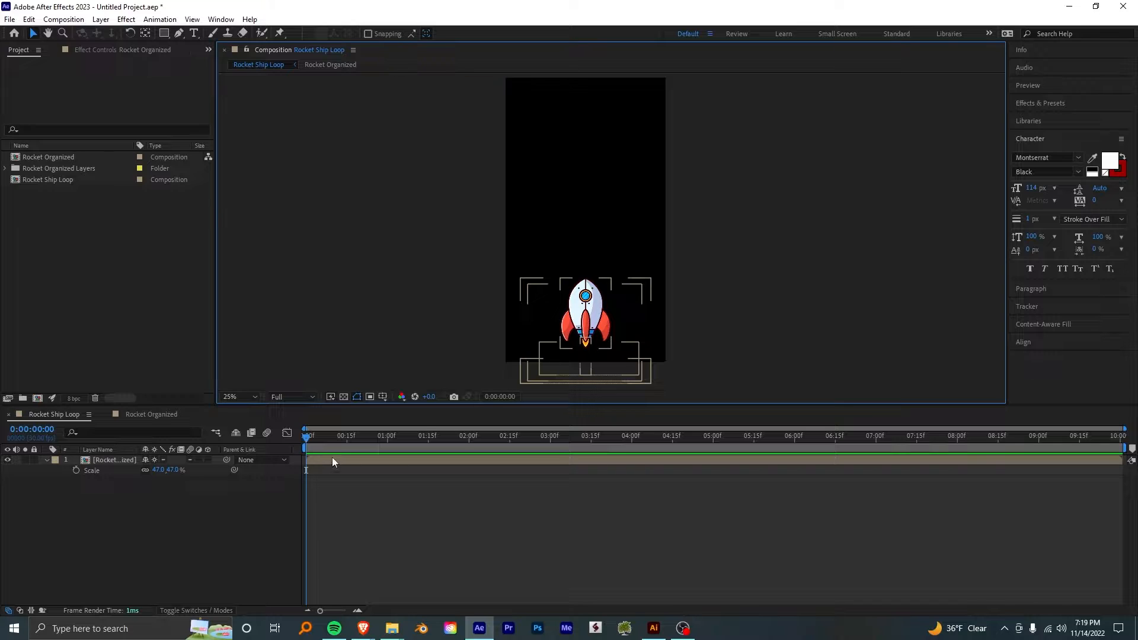
- Separate the rocket layer's Position into X and Y and add a Y Position keyframe at the first frame
left_click(332, 461)
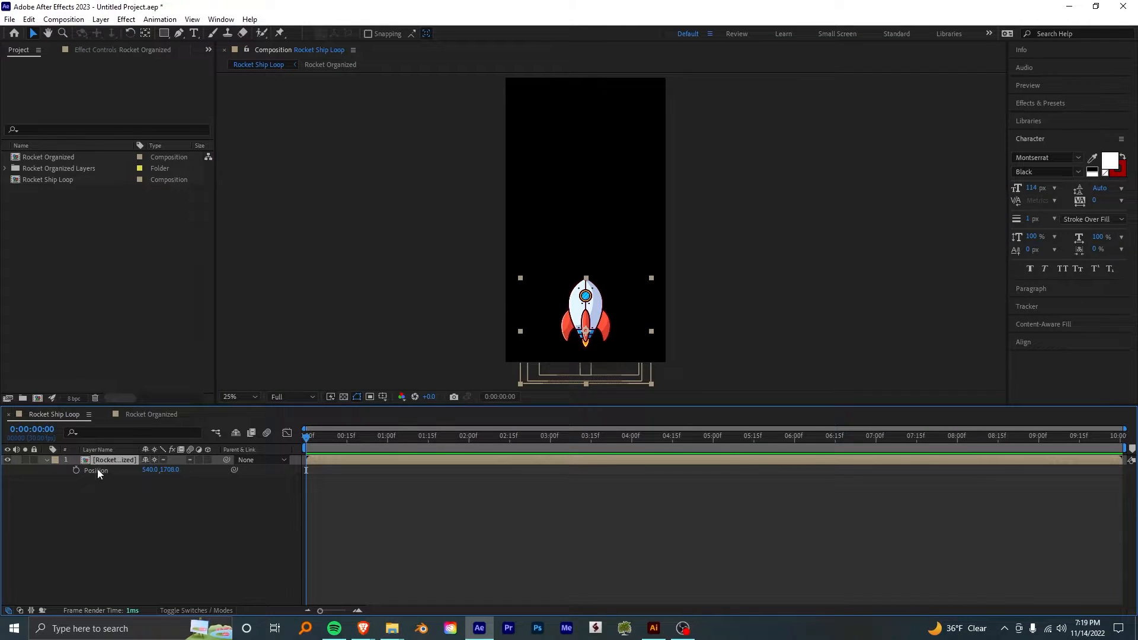
right_click(97, 469)
left_click(164, 320)
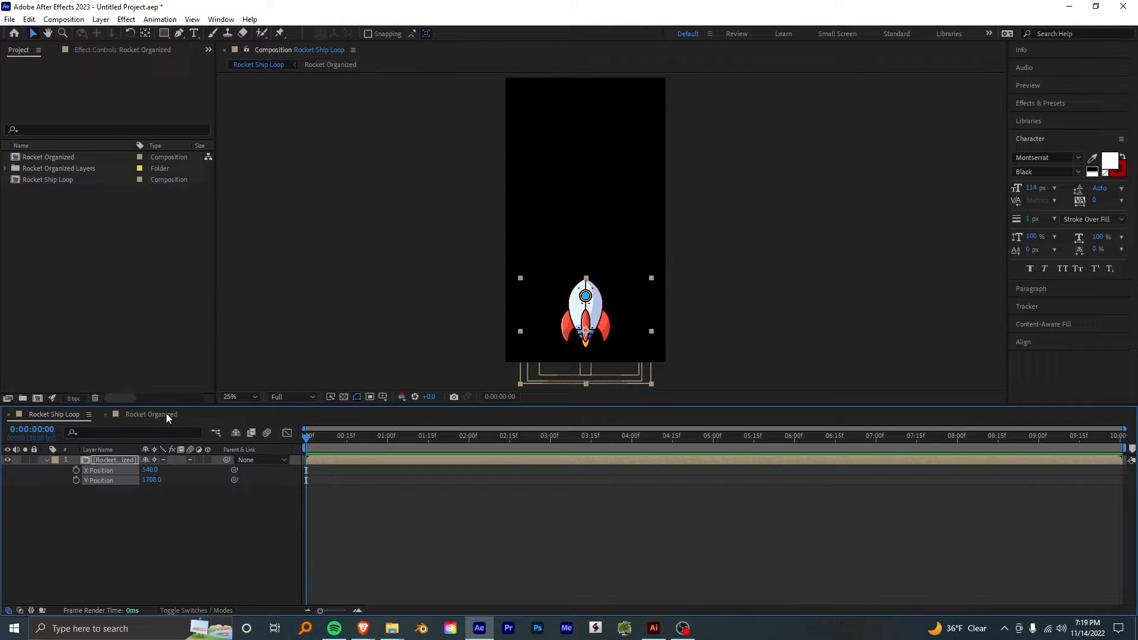
left_click(69, 483)
left_click(76, 479)
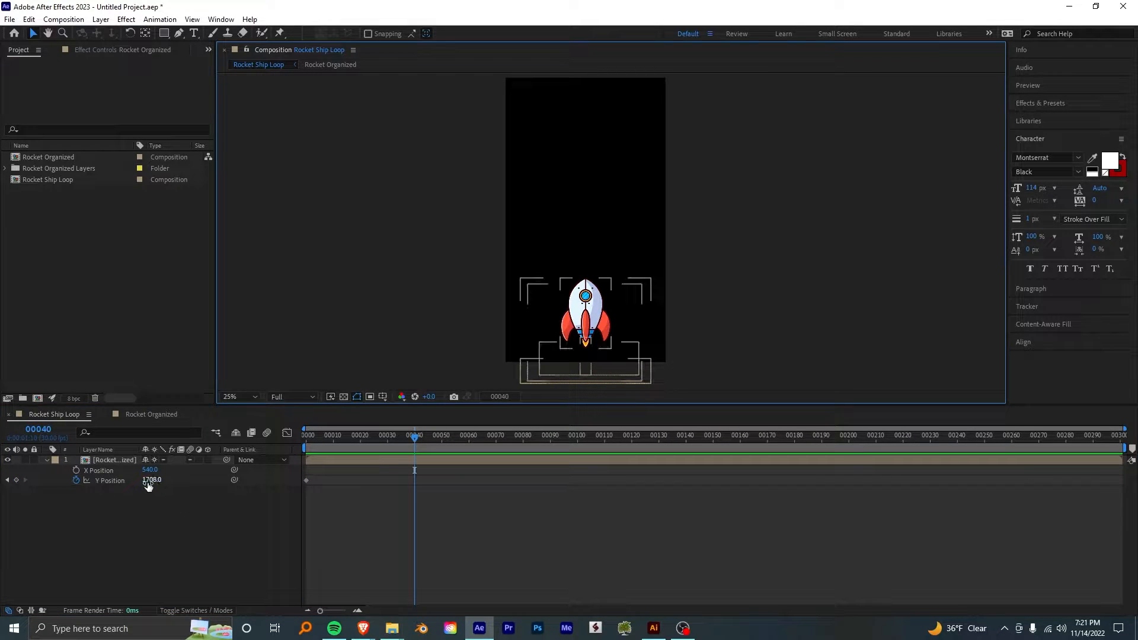
- Keyframe the rocket's Y Position at 1515 on frame 40, and check the frame rate in the composition settings
left_click_drag(152, 480, 72, 474)
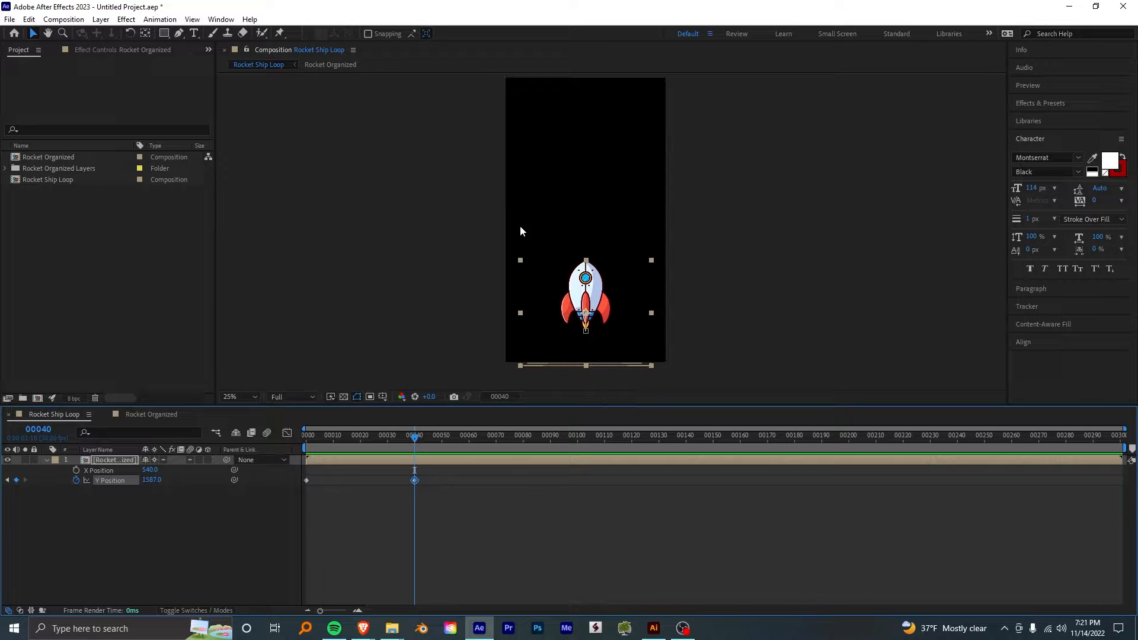
right_click(463, 276)
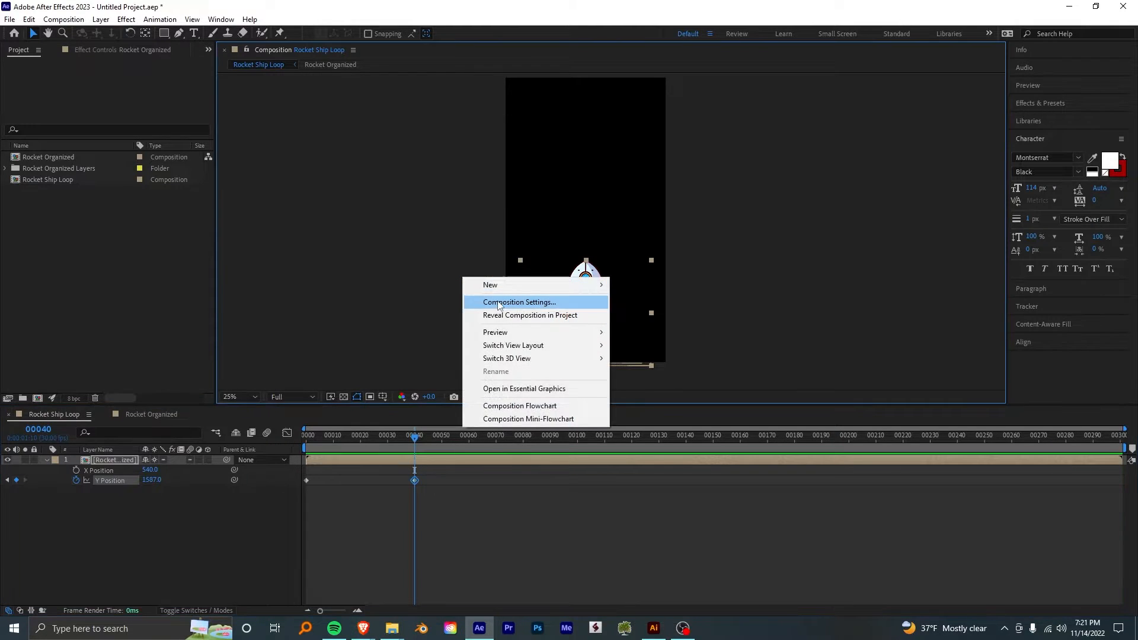
left_click(500, 301)
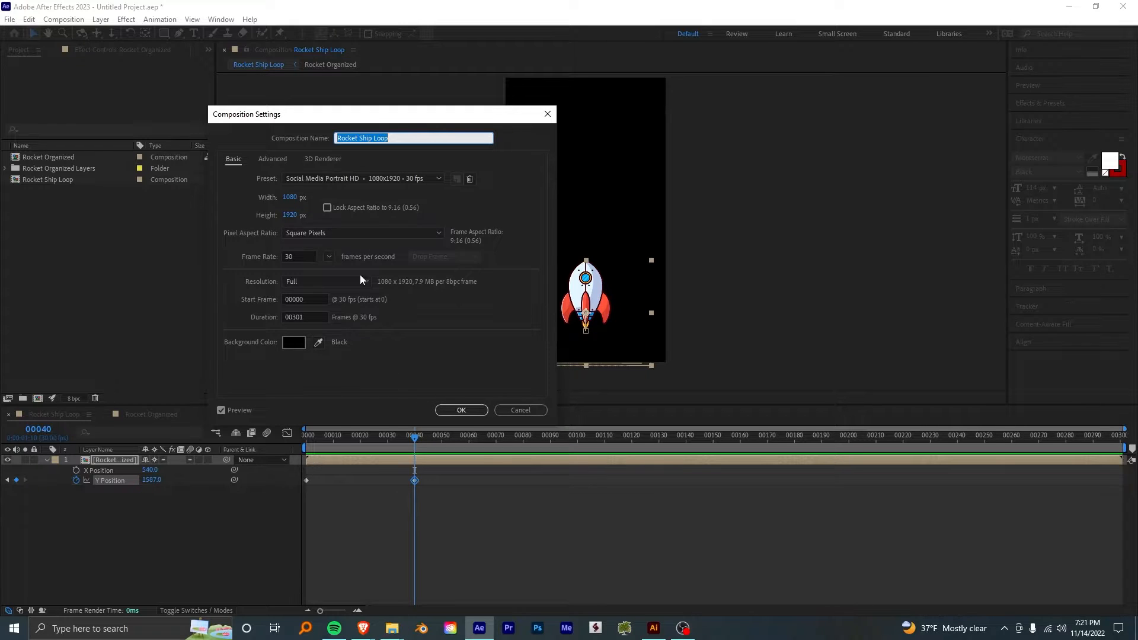
left_click(460, 410)
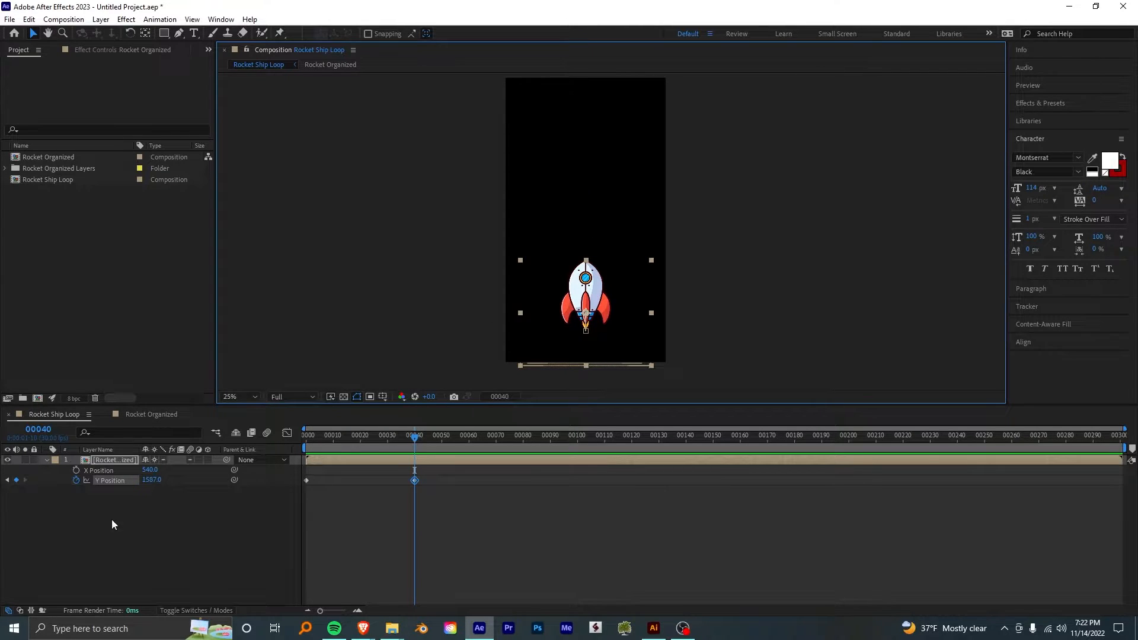
left_click_drag(155, 480, 125, 482)
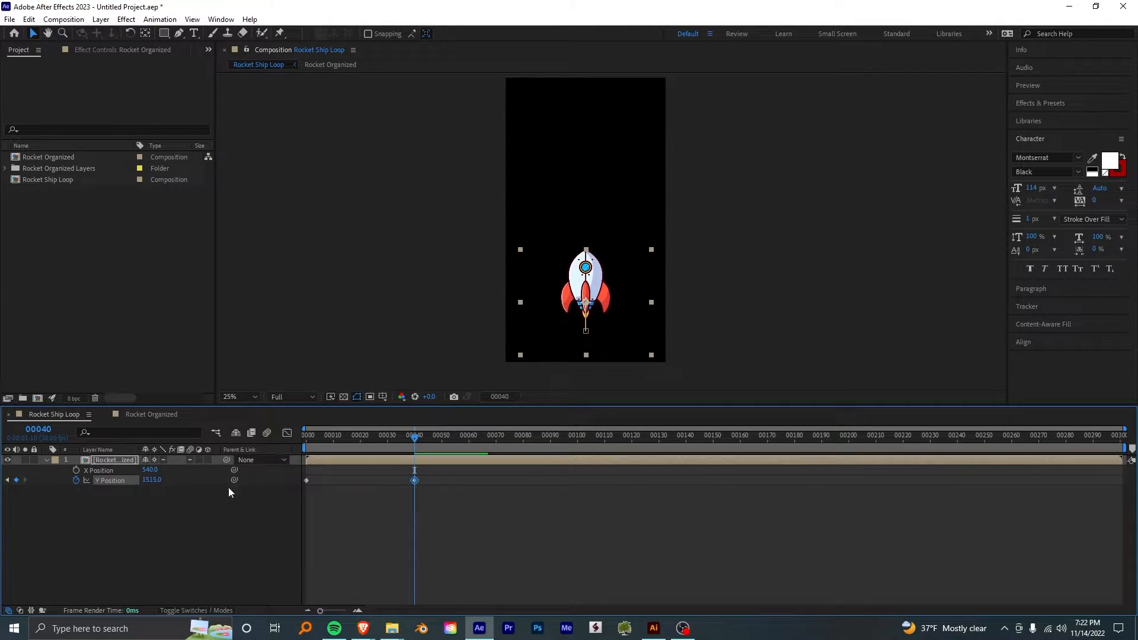
- Copy the first Y Position keyframe to frame 80 and end the work area at that frame
left_click_drag(531, 457, 523, 462)
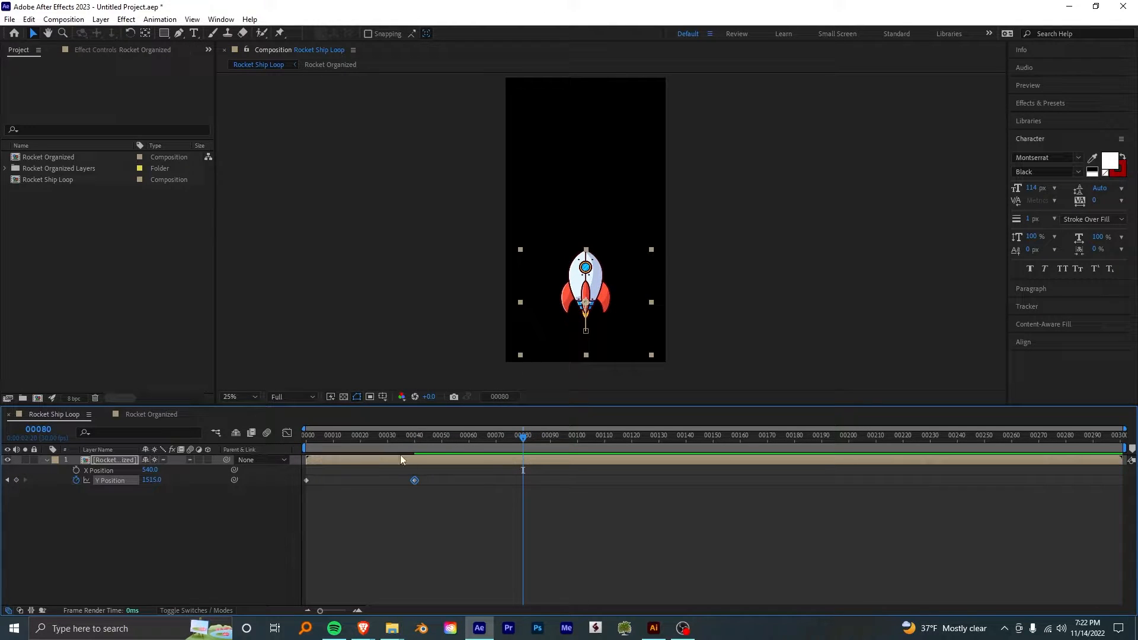
left_click(307, 480)
key("ctrl+v")
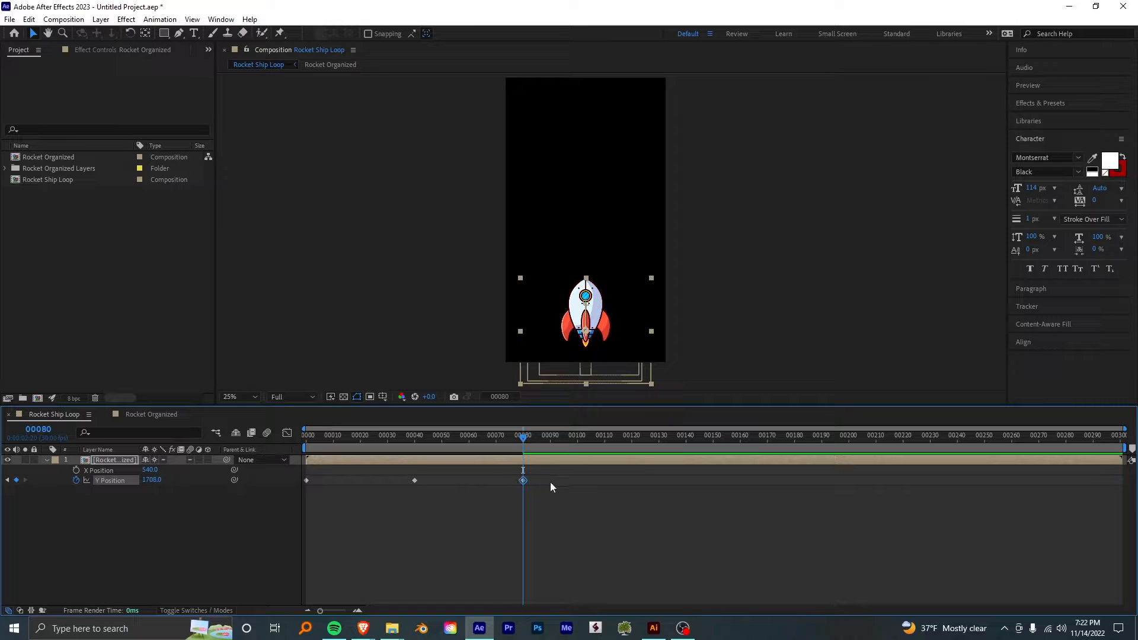
key("n")
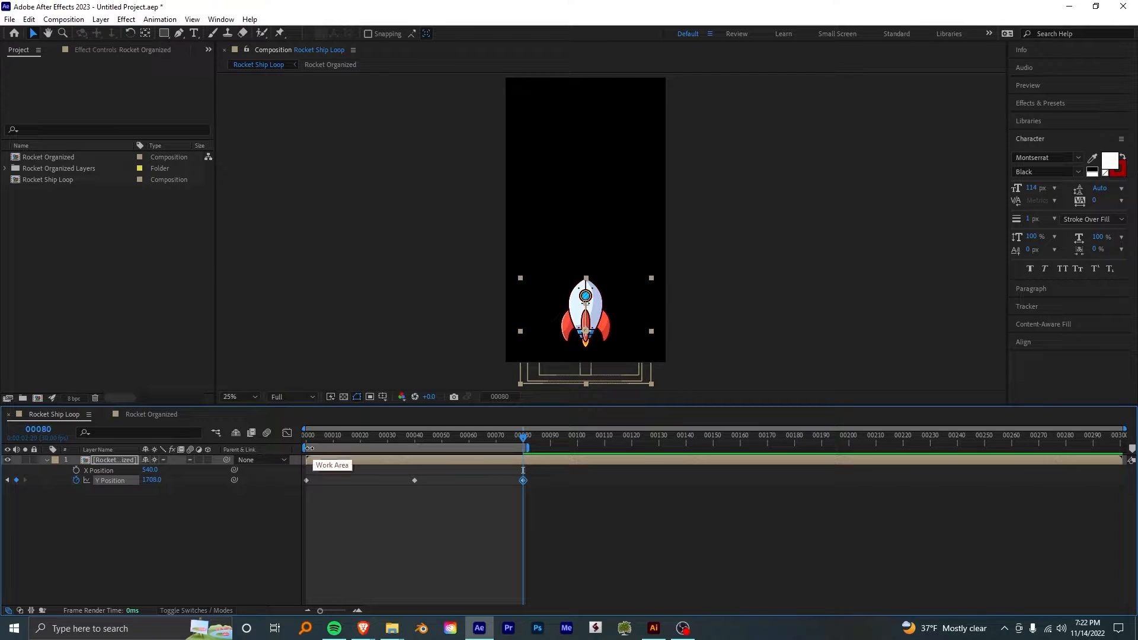
- Preview the rocket's motion and apply Easy Ease Out to its first Y Position keyframe
key("space")
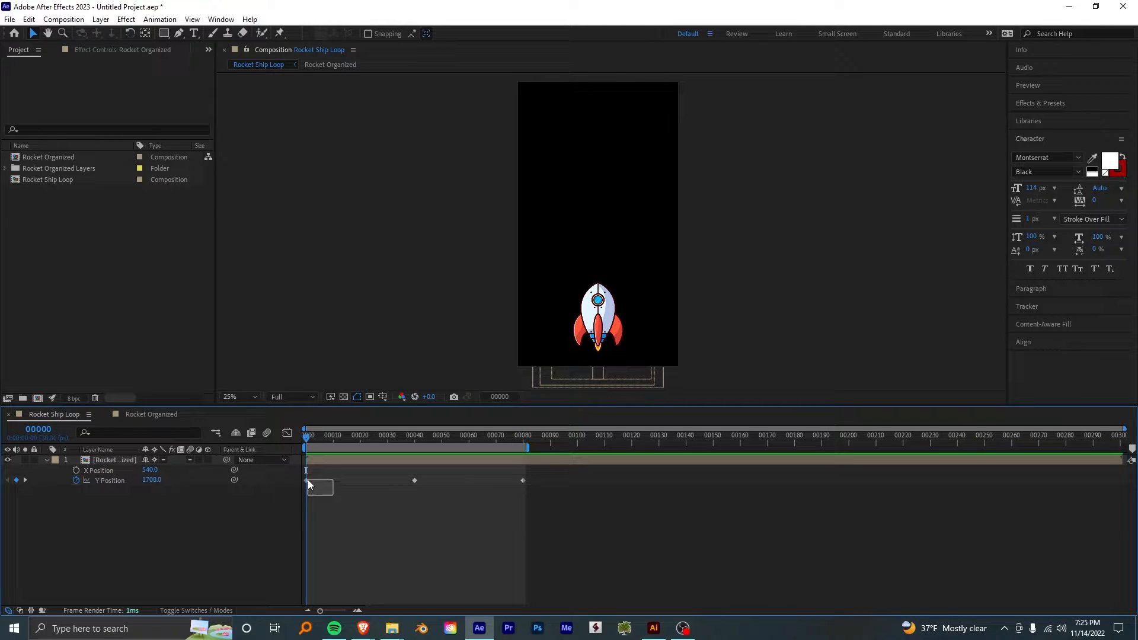
left_click_drag(308, 484, 306, 481)
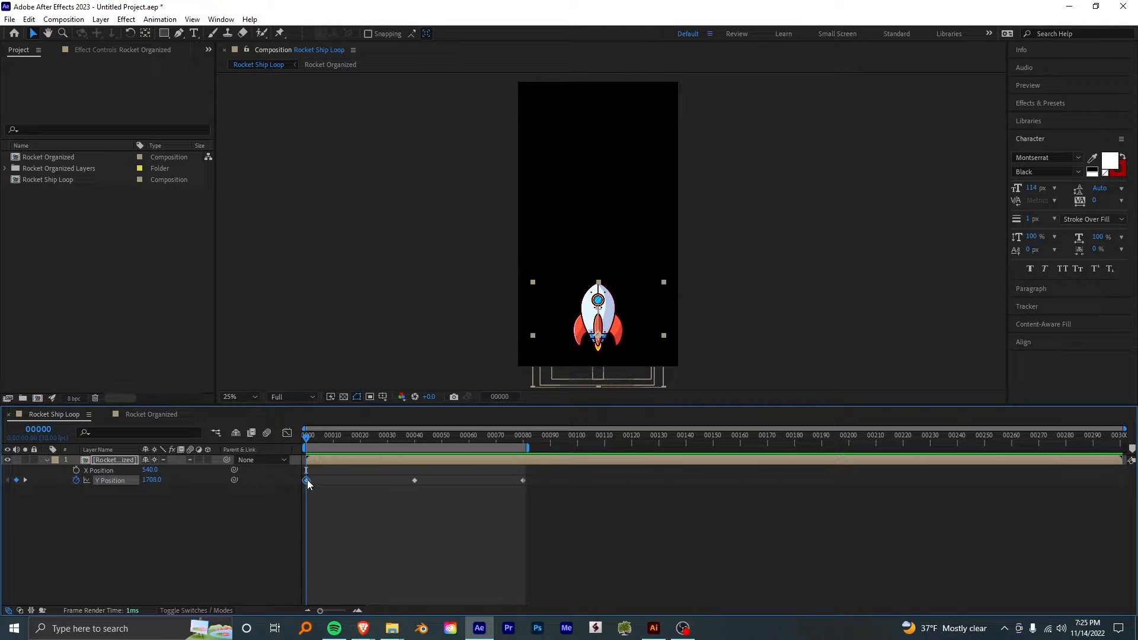
right_click(307, 481)
mouse_move(363, 474)
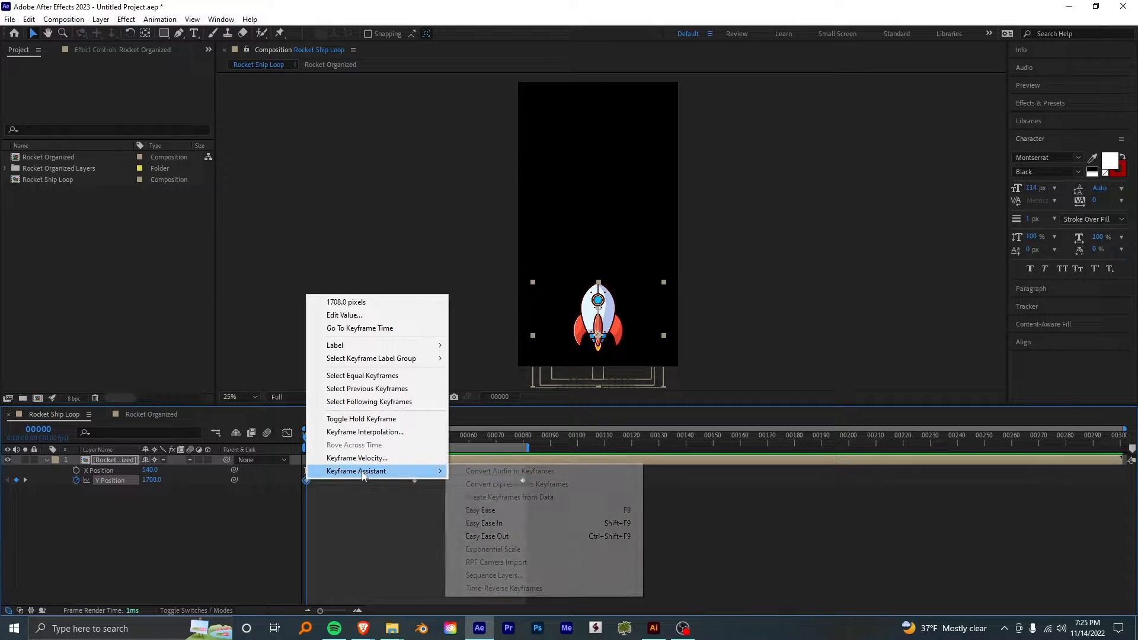
left_click(485, 536)
- Apply Easy Ease to the rocket's Y Position keyframe on frame 40
left_click(401, 436)
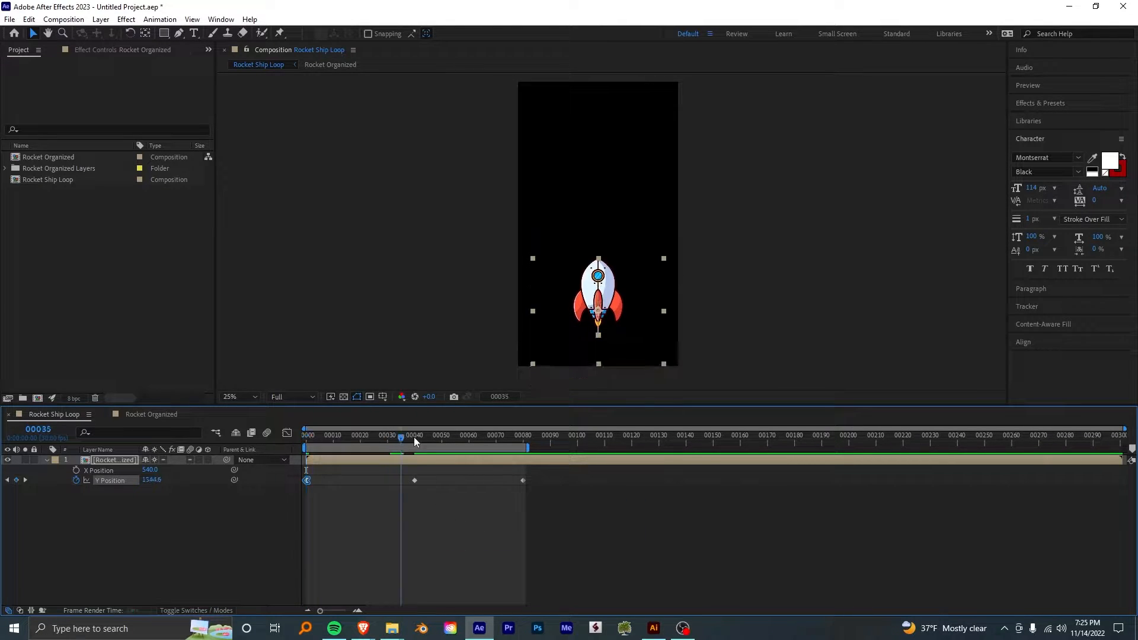
left_click(414, 436)
left_click(414, 480)
right_click(414, 480)
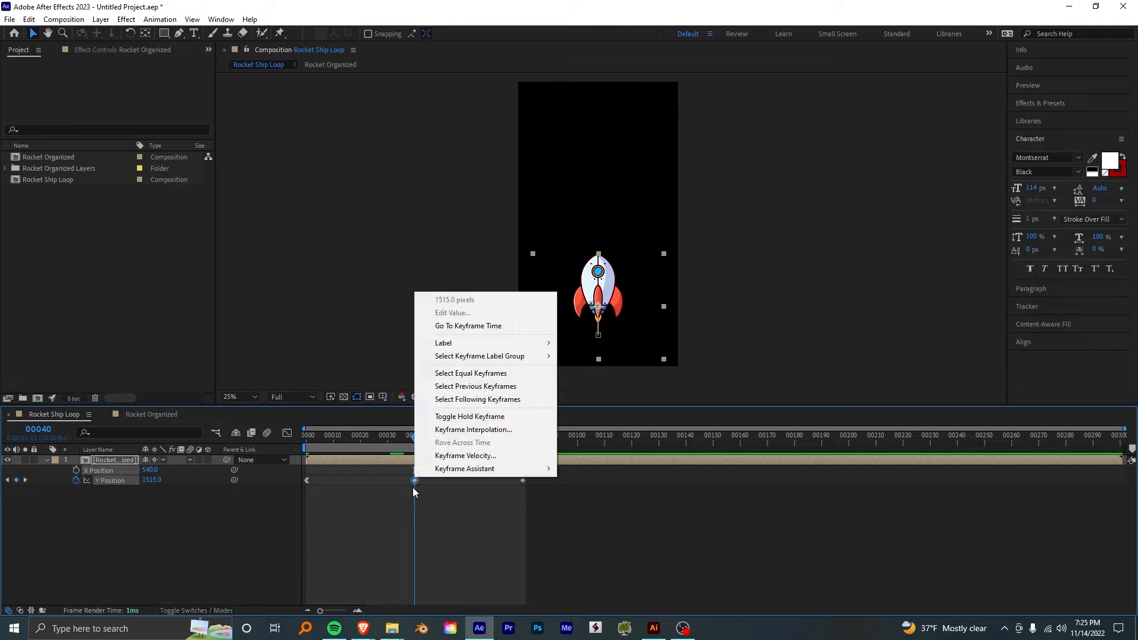
mouse_move(504, 468)
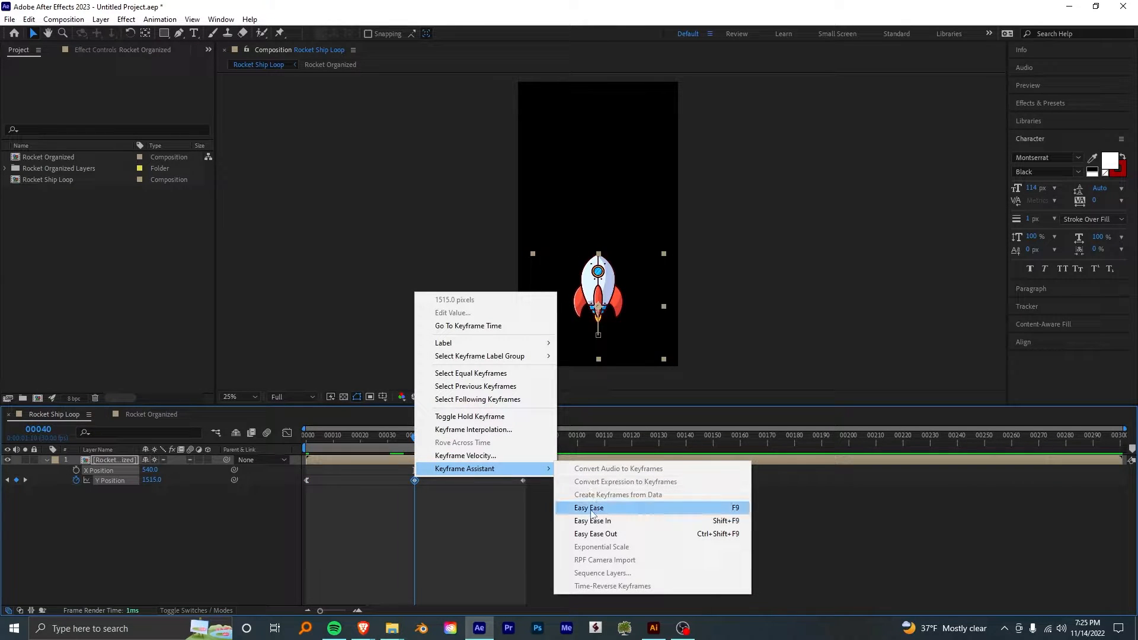
left_click(590, 510)
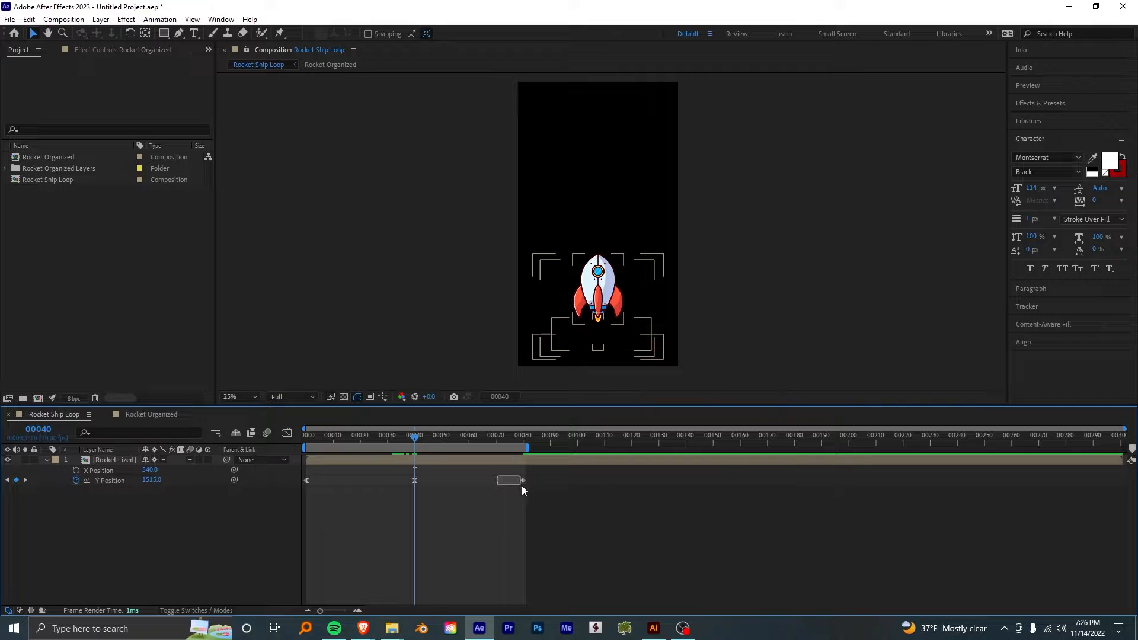
- Apply Easy Ease In to the Y Position keyframe on frame 80 and preview the eased loop
left_click_drag(522, 485, 525, 487)
right_click(522, 481)
mouse_move(649, 472)
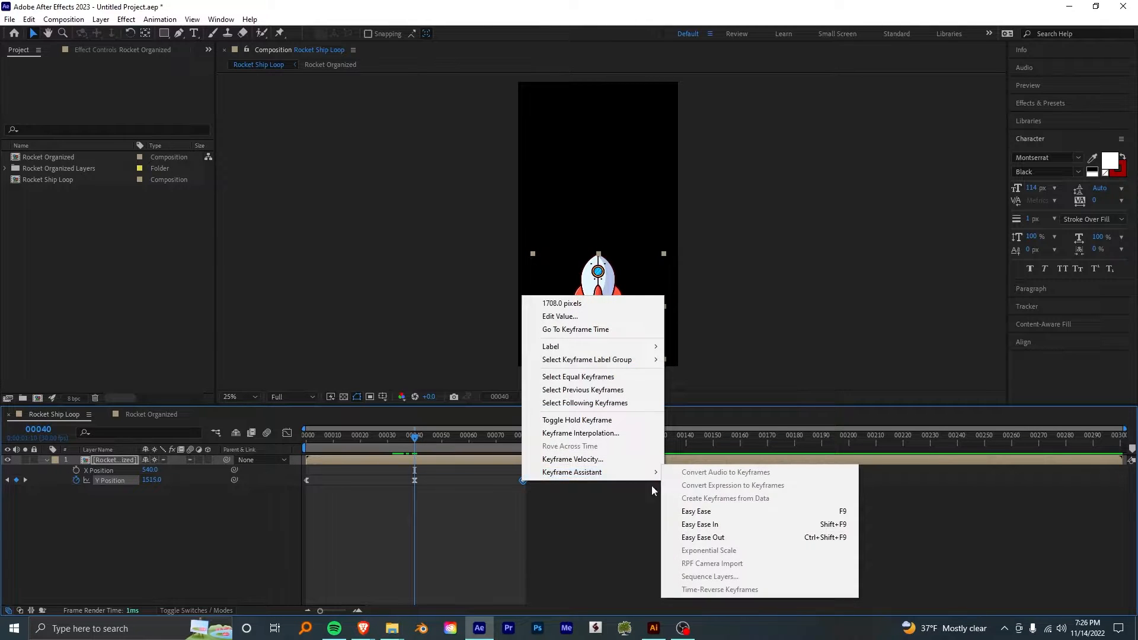
left_click(698, 524)
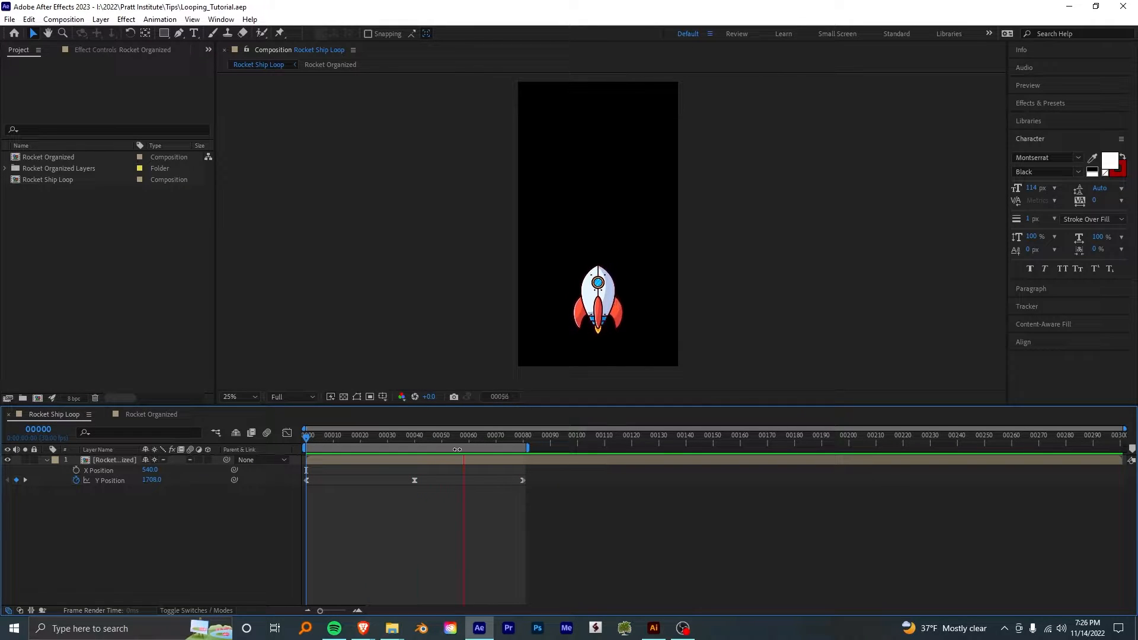
key("space")
- Add Rotation keyframes of 0° to the rocket layer on the first frame and on frame 80
key("r")
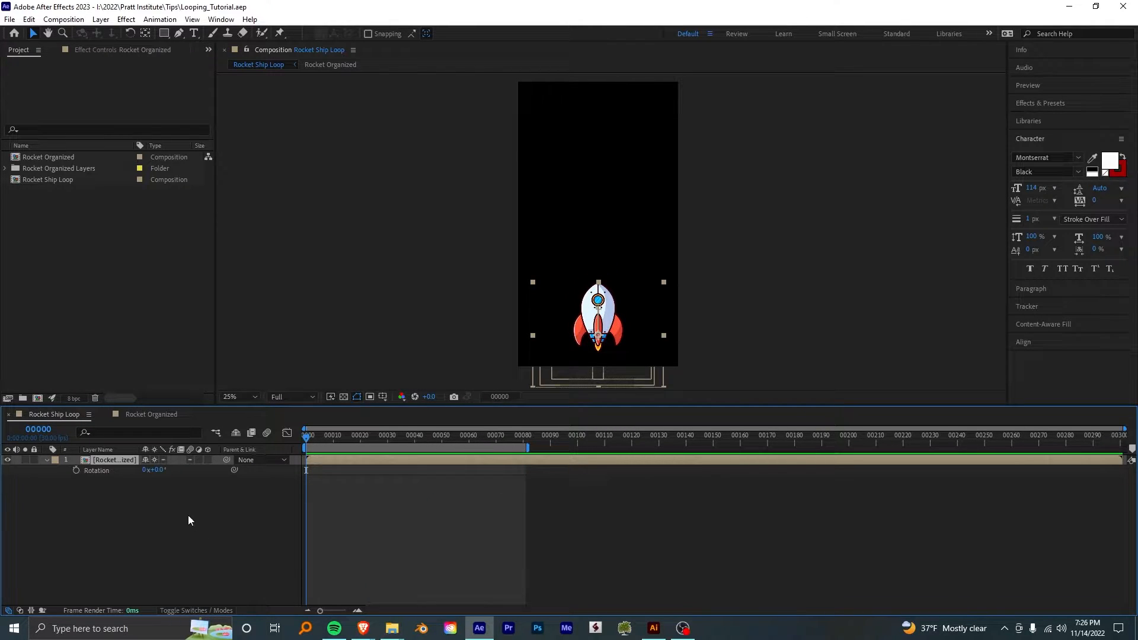
left_click(76, 470)
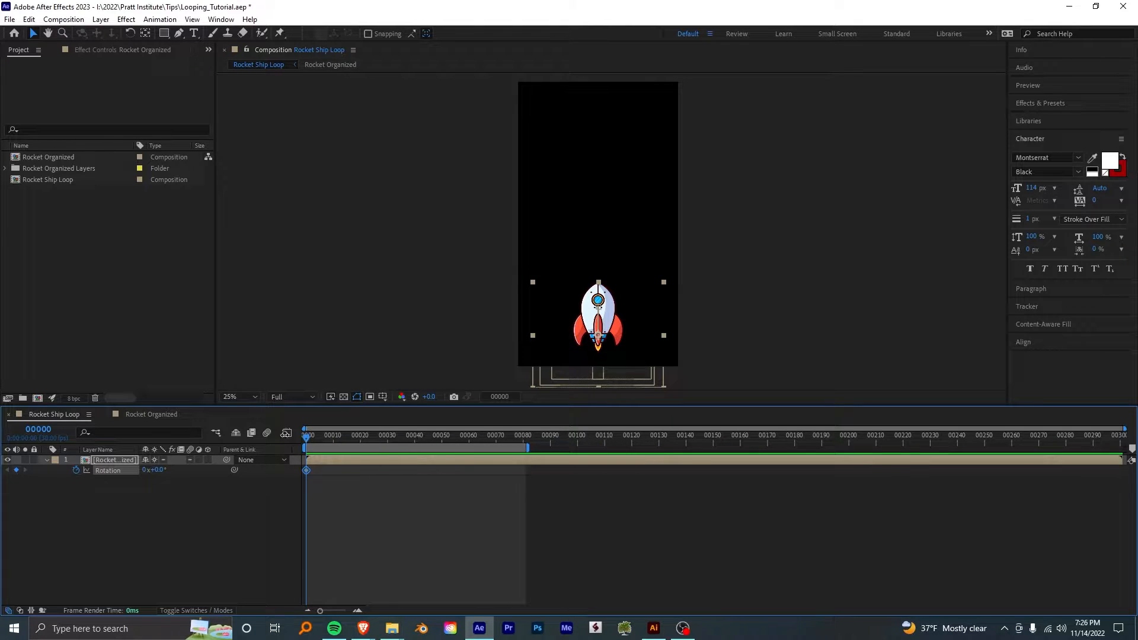
left_click_drag(332, 439, 529, 466)
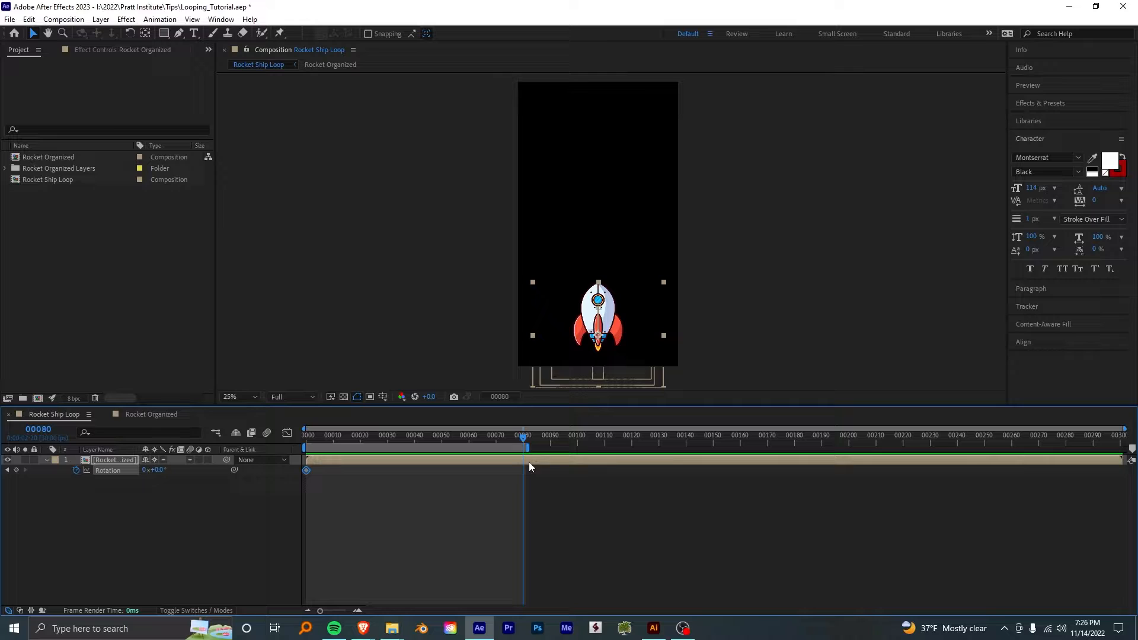
left_click(17, 470)
- Move the rocket's anchor point straight up above its nose, and test its Rotation swing at frame 40 with a keyframe there
left_click_drag(442, 439, 416, 451)
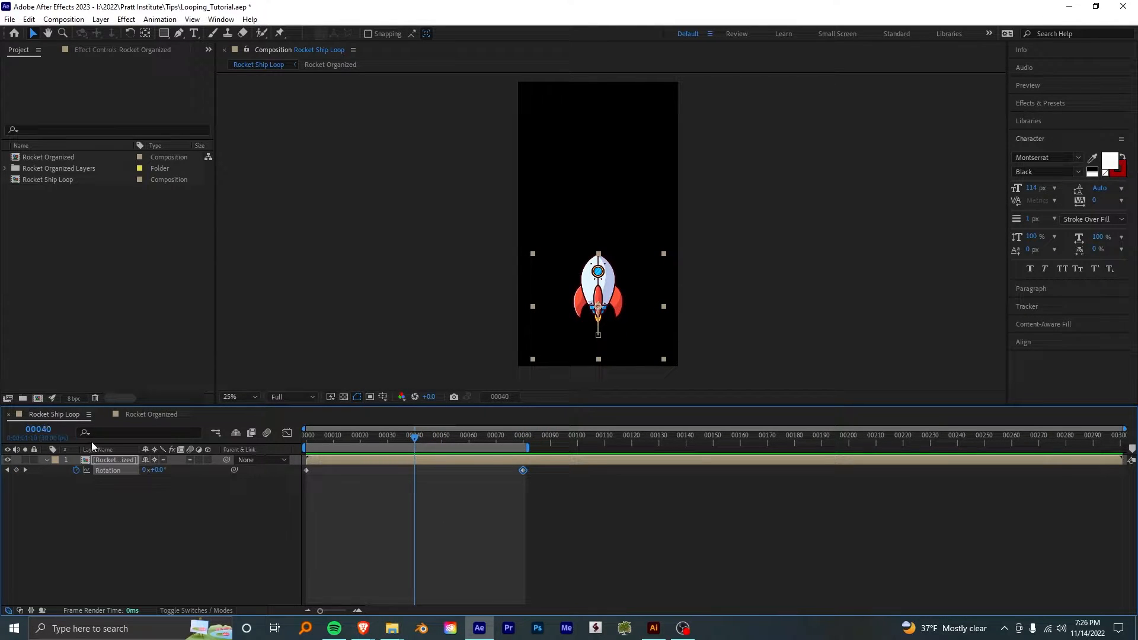
scroll(607, 315, "up", 2)
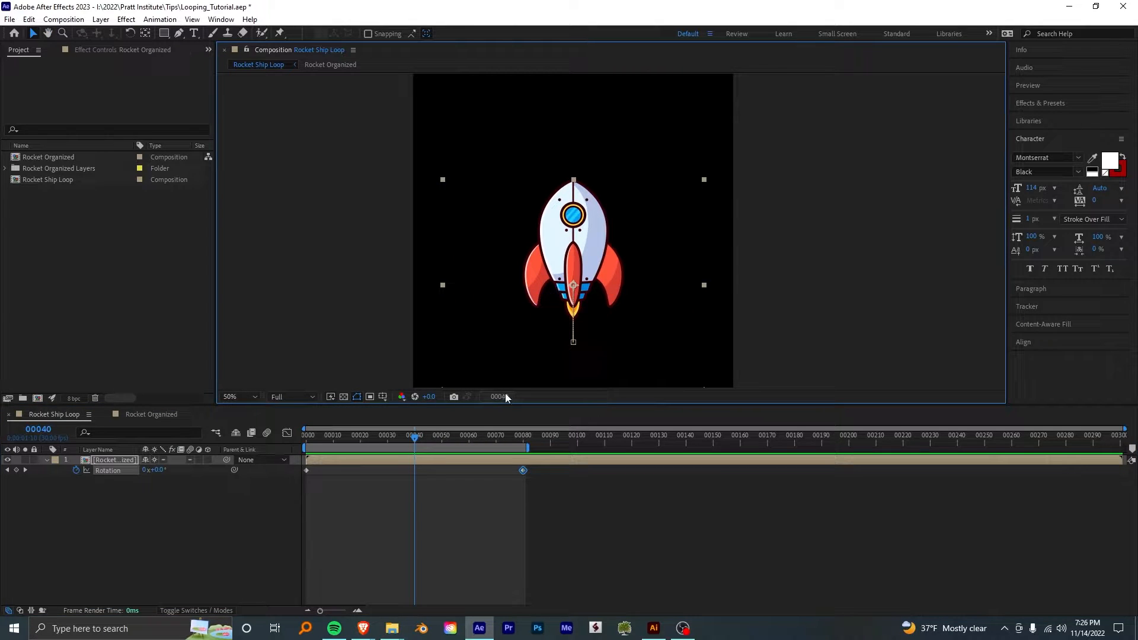
left_click(147, 33)
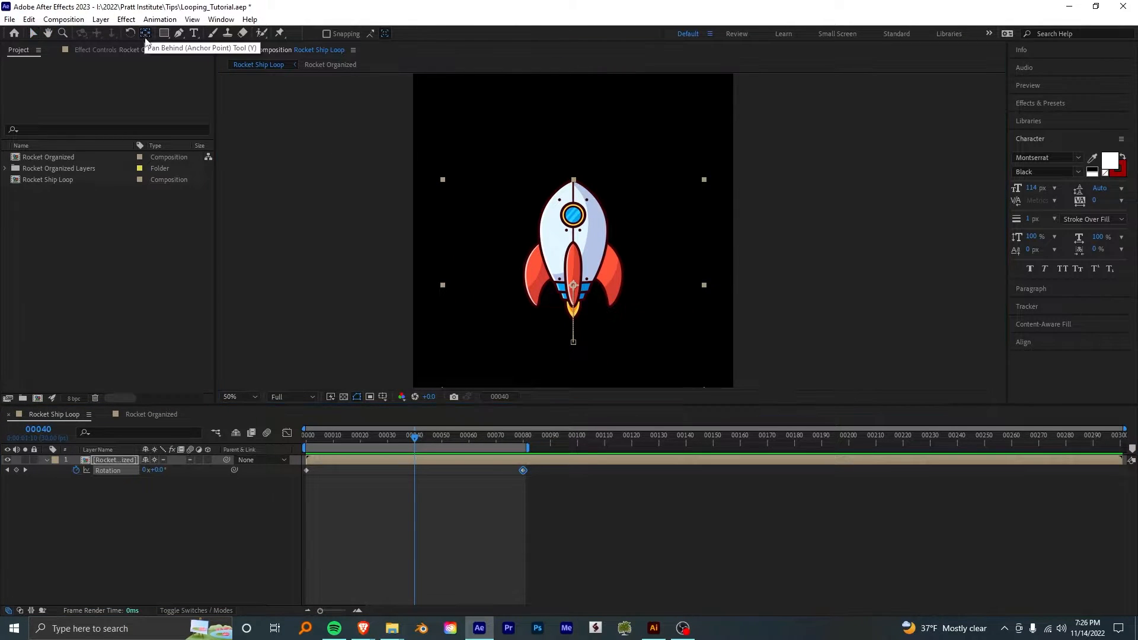
left_click_drag(575, 286, 579, 153)
key("u")
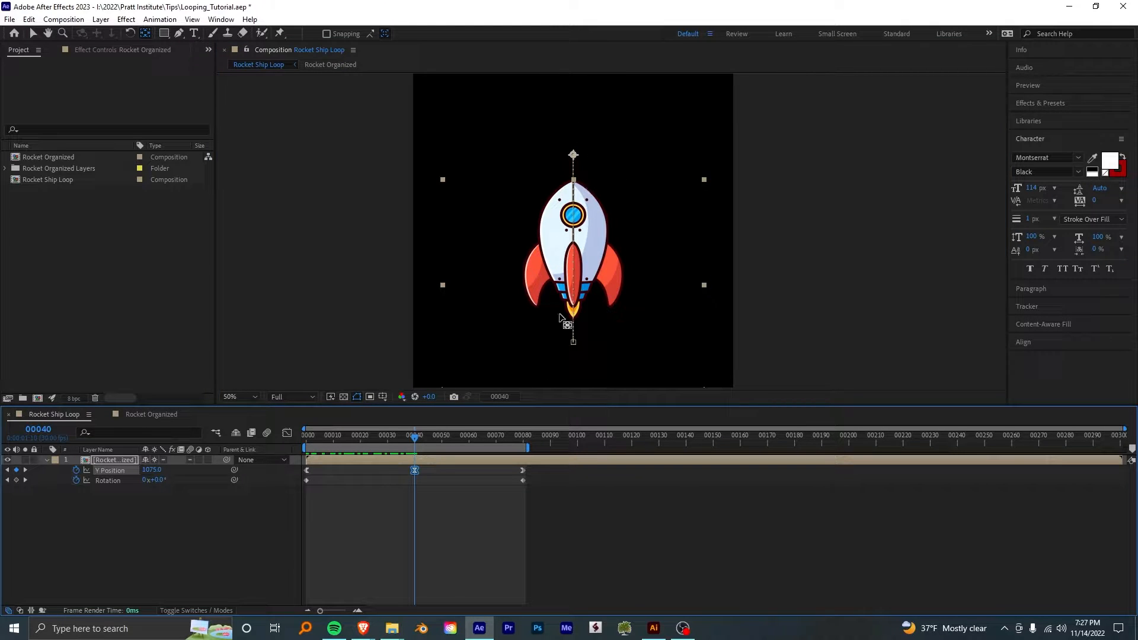
left_click(176, 503)
mouse_move(160, 485)
left_mouse_down()
mouse_move(169, 485)
mouse_move(157, 490)
left_mouse_up()
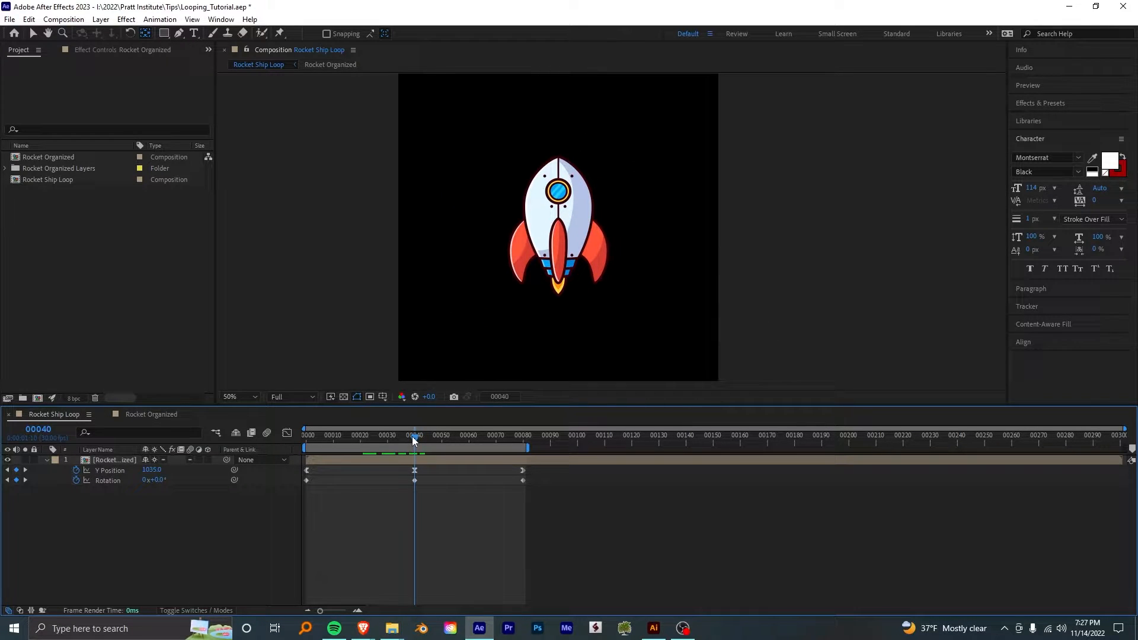
- Keyframe the rocket's Rotation at 4° on frame 20
left_click_drag(413, 438, 360, 437)
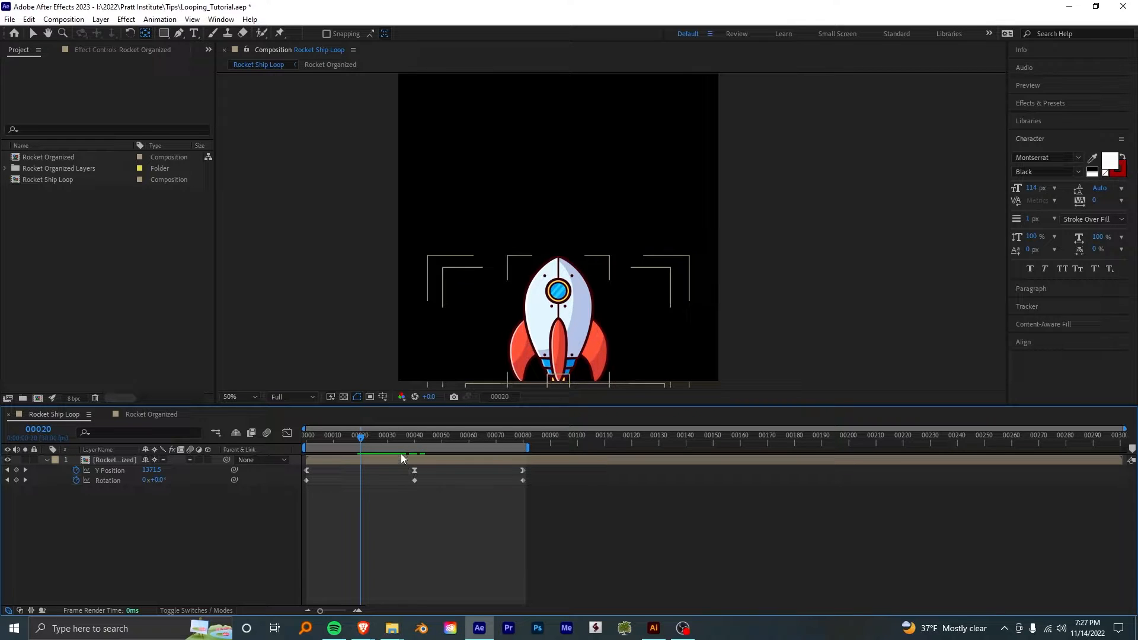
left_click(164, 481)
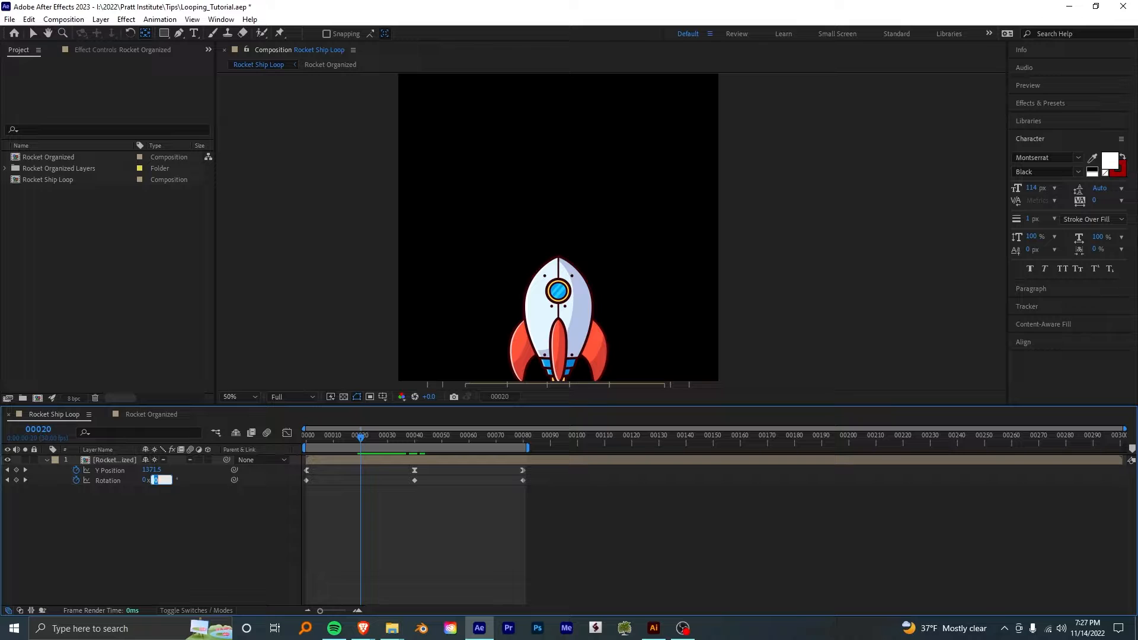
type("4")
key("Return")
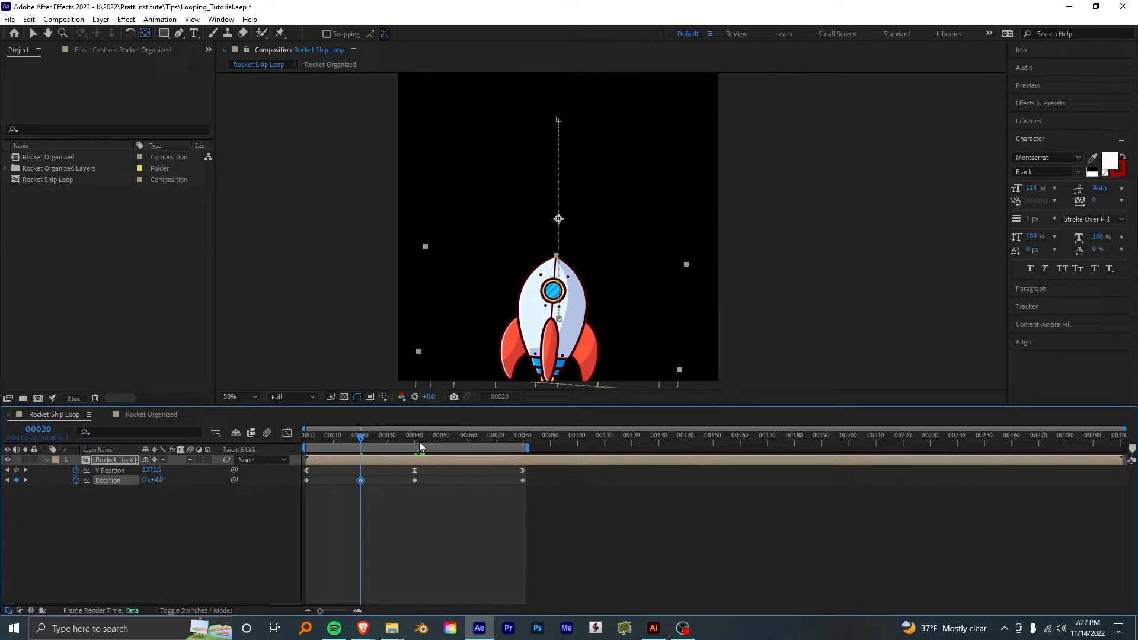
- Keyframe the rocket's Rotation at -4° on frame 60
left_click_drag(452, 437, 469, 442)
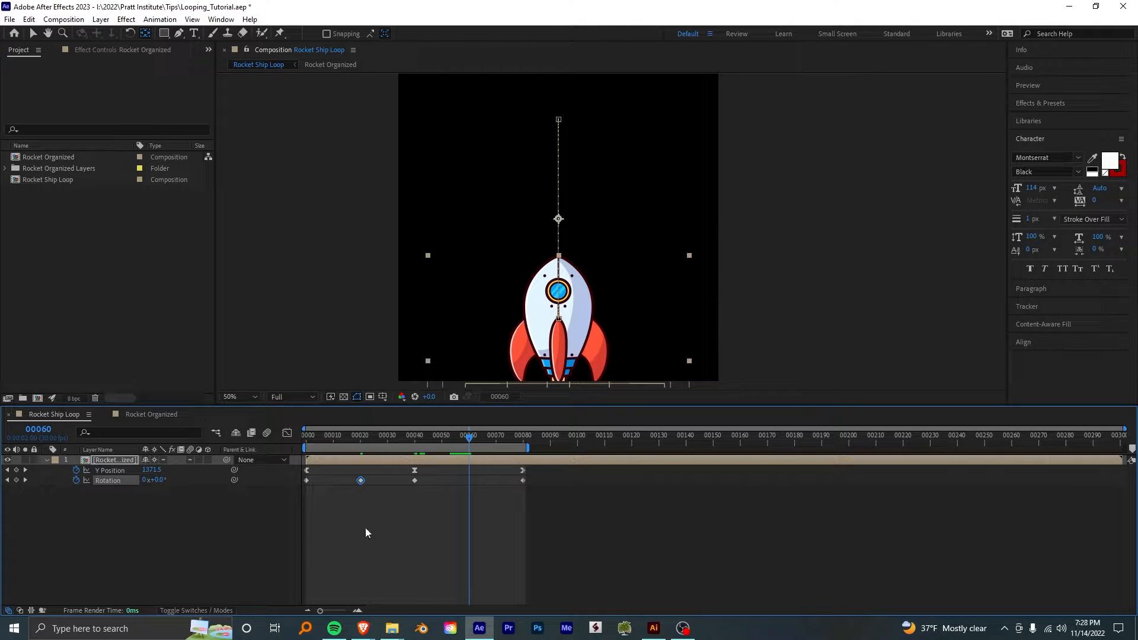
left_click(157, 480)
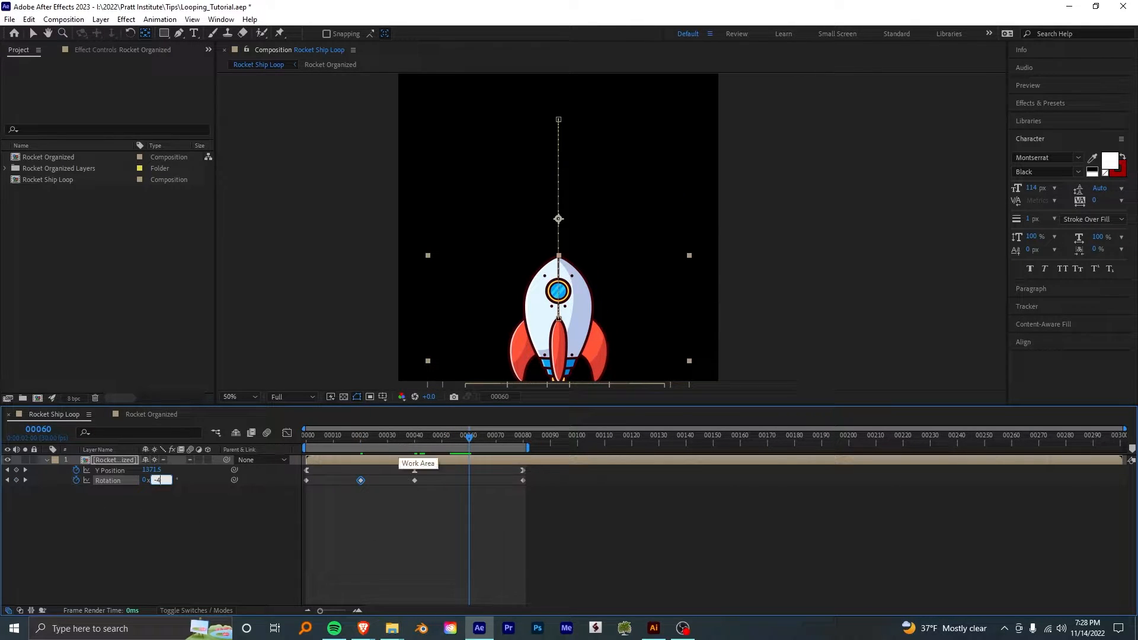
key("Return")
key("j")
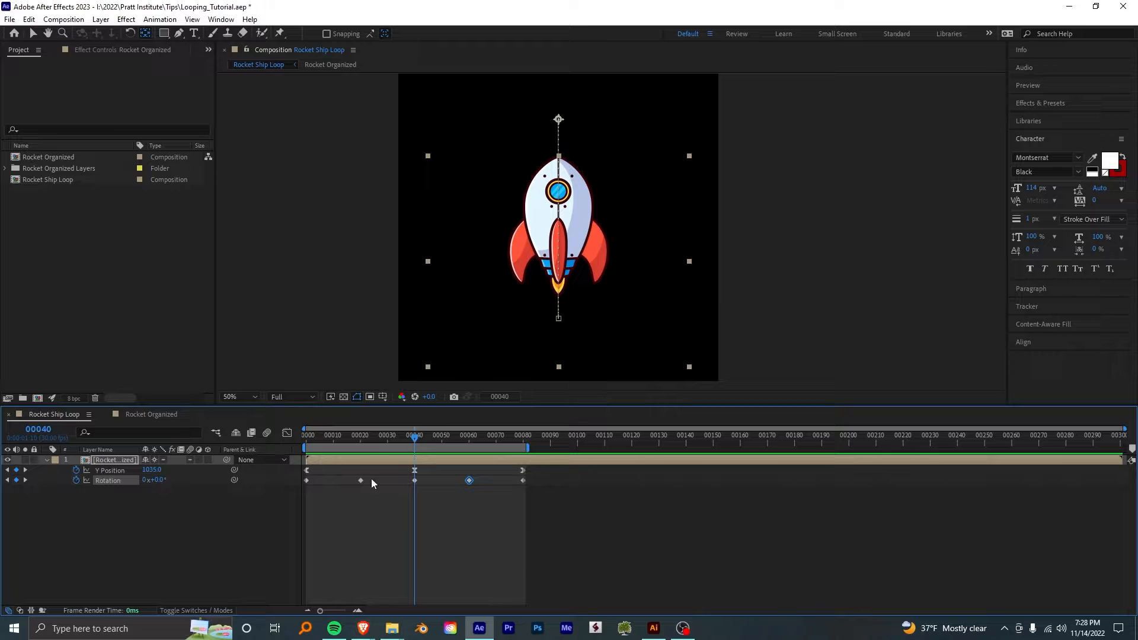
- Raise the rocket back into the frame on the first frame, to a Y Position of about 1188
left_click(106, 471)
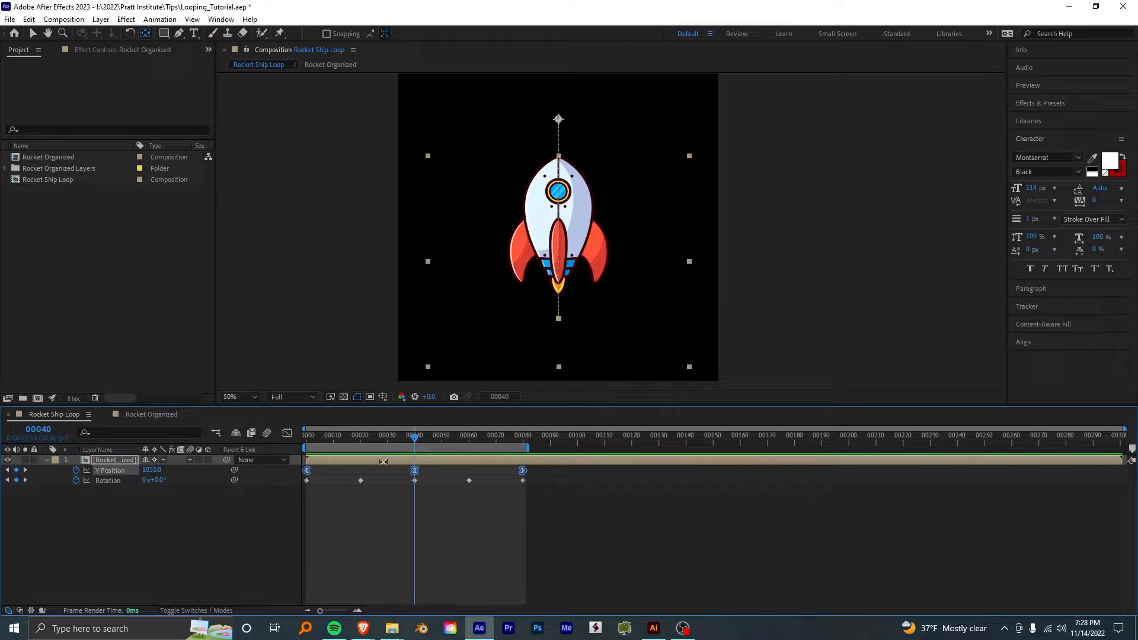
left_click_drag(368, 436, 297, 440)
scroll(464, 368, "down", 2)
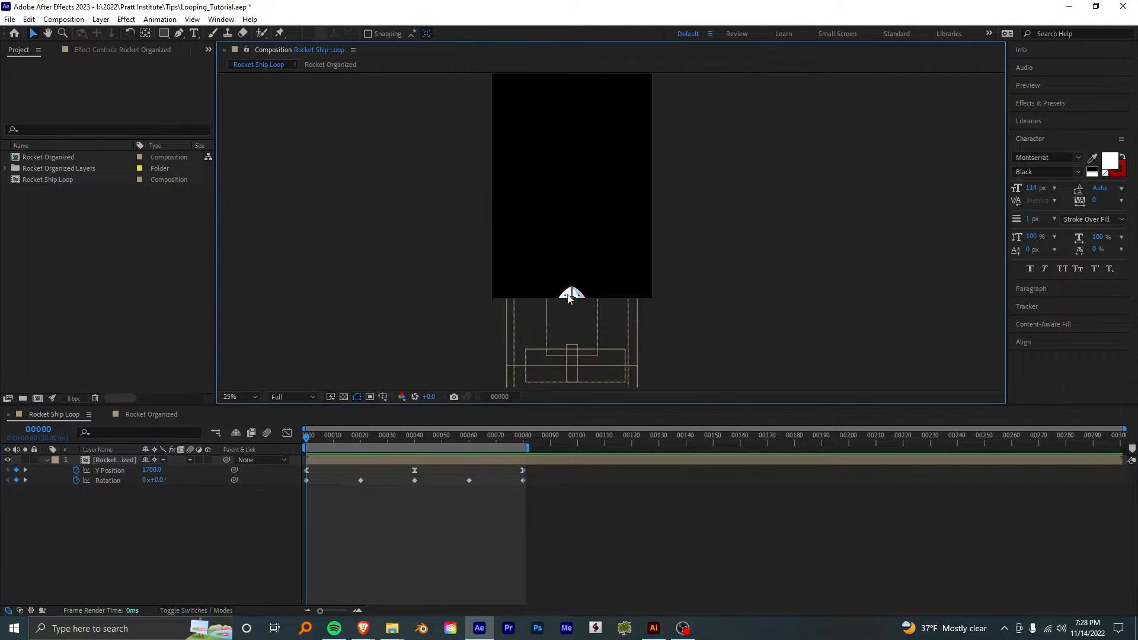
left_click(308, 470)
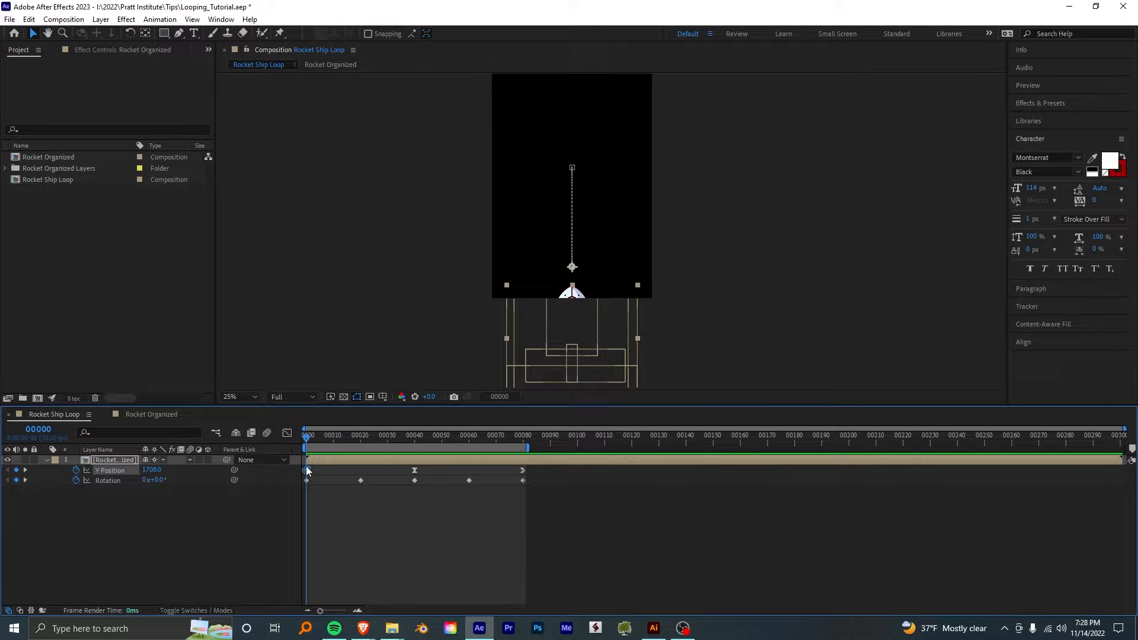
left_click(342, 509)
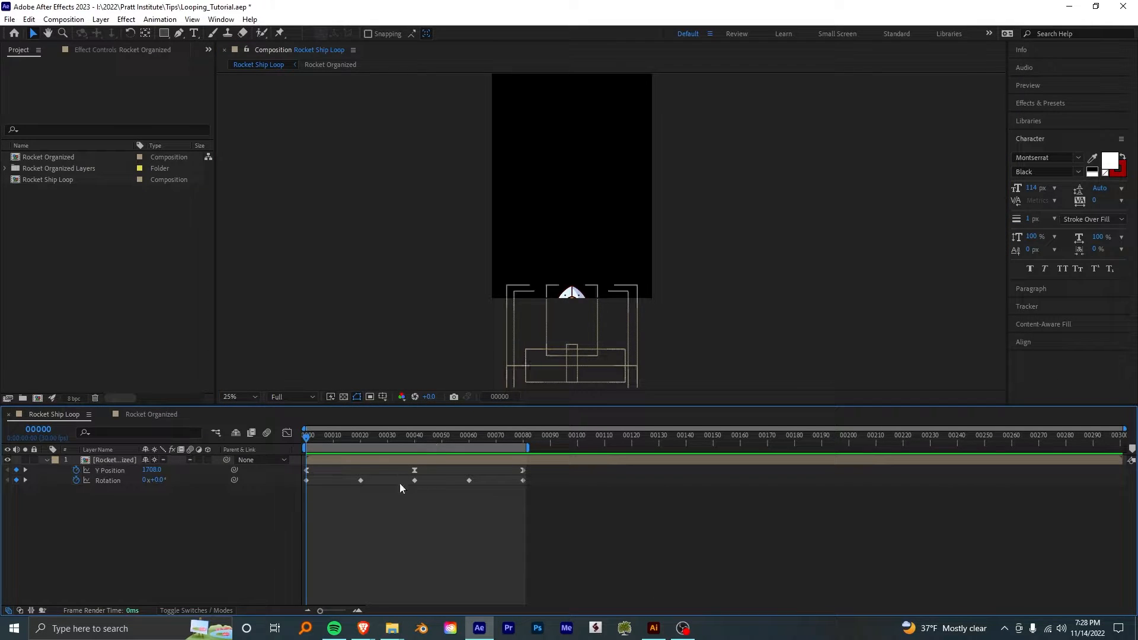
left_click(307, 481)
left_click_drag(564, 321, 566, 249)
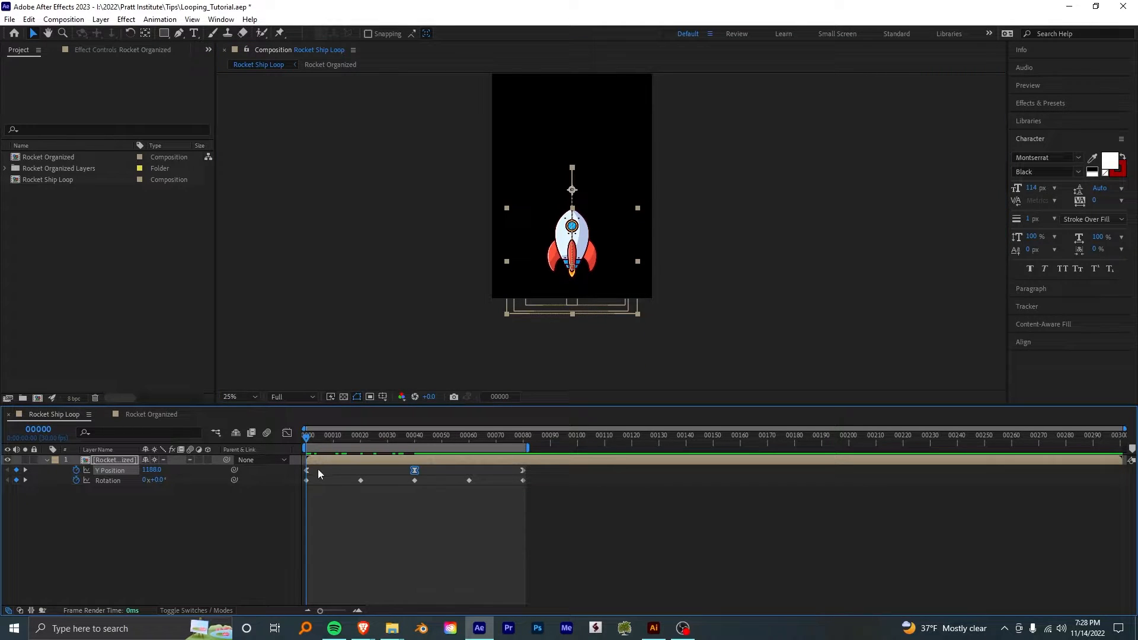
- Copy the first Y Position keyframe over the one on frame 80
left_click_drag(318, 469, 291, 473)
left_click_drag(499, 436, 515, 437)
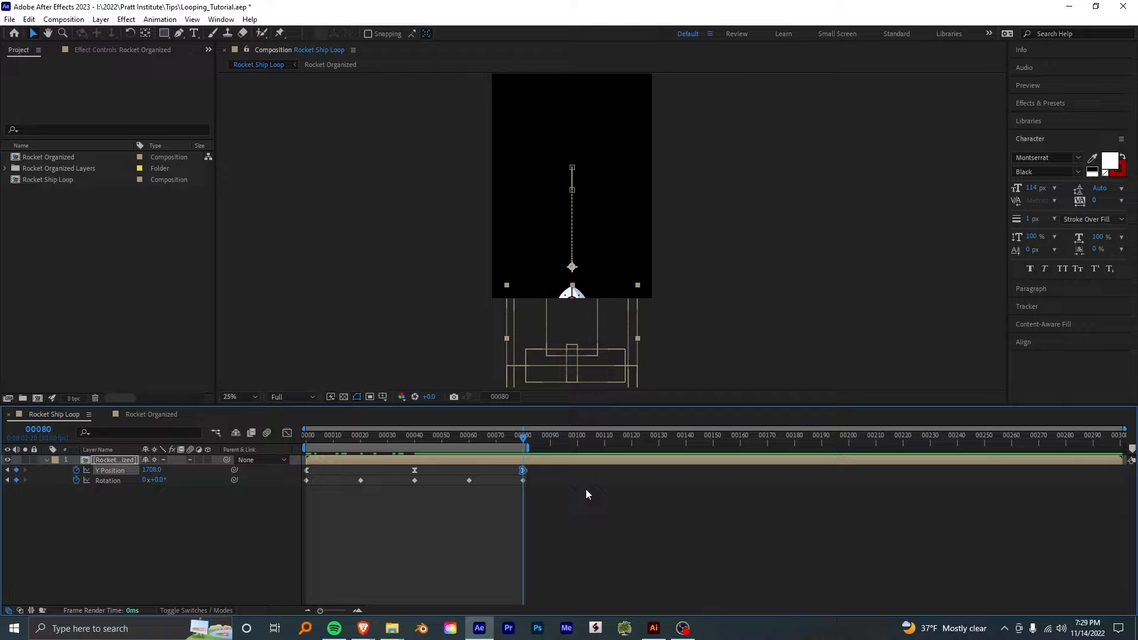
key("ctrl+v")
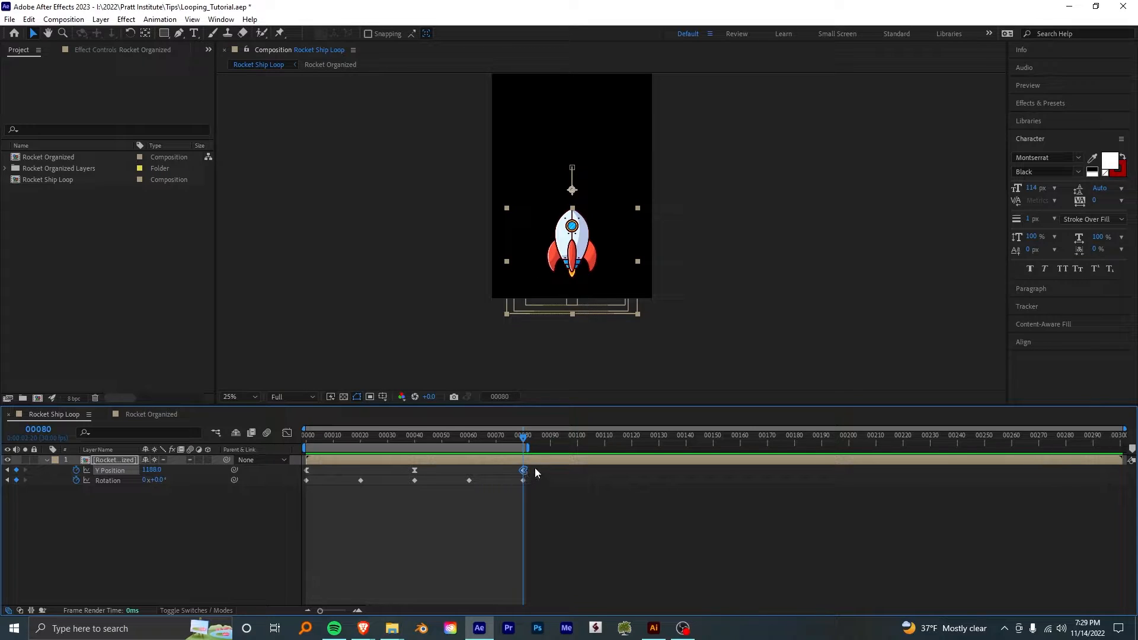
- Set the temporal interpolation of the Y Position keyframe on frame 80 to Linear
right_click(523, 470)
mouse_move(558, 466)
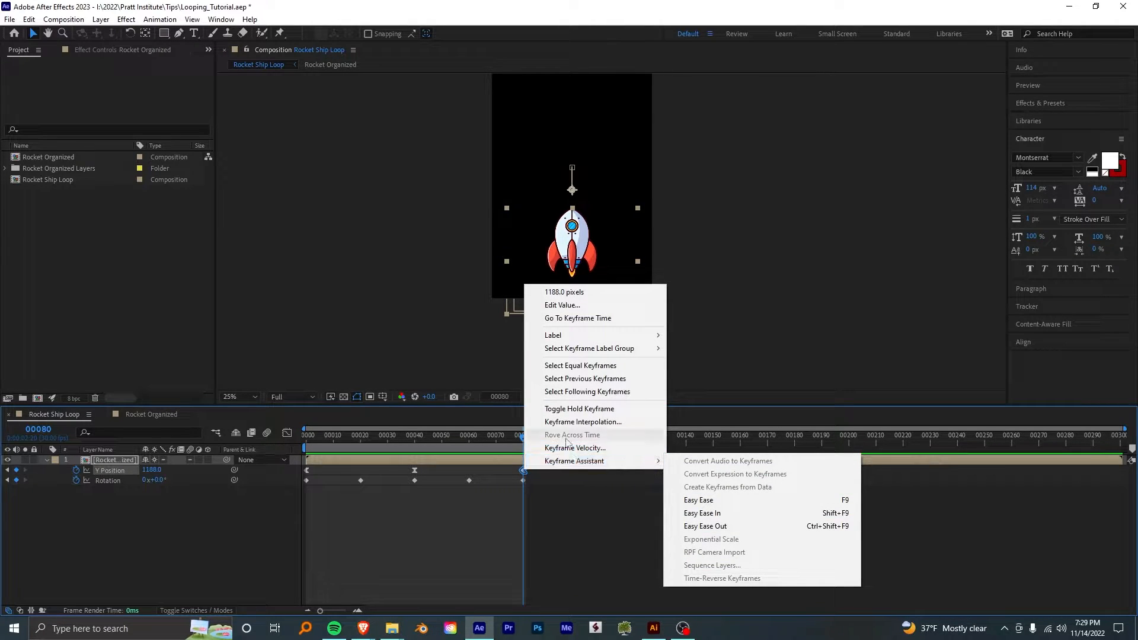
left_click(537, 468)
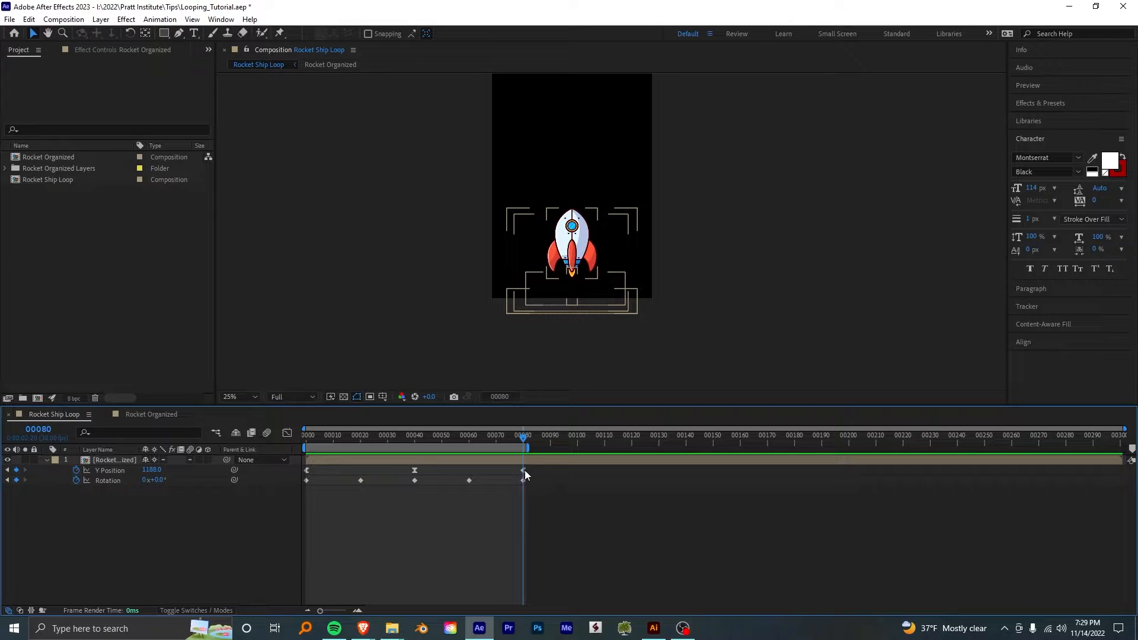
left_click(523, 471)
right_click(522, 470)
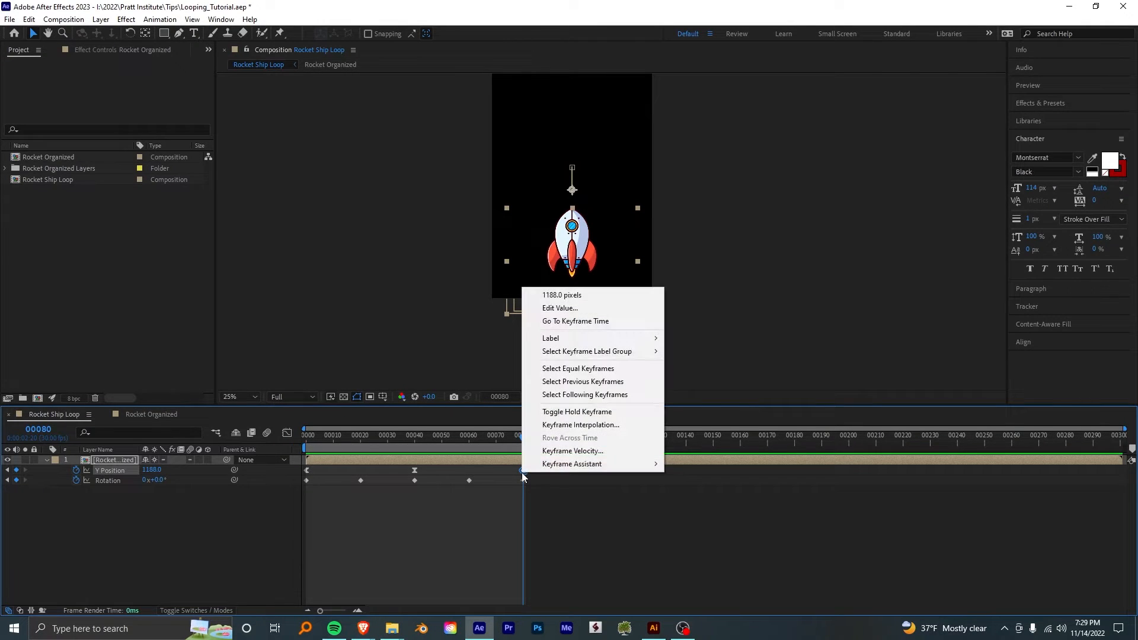
left_click(578, 424)
left_click(585, 258)
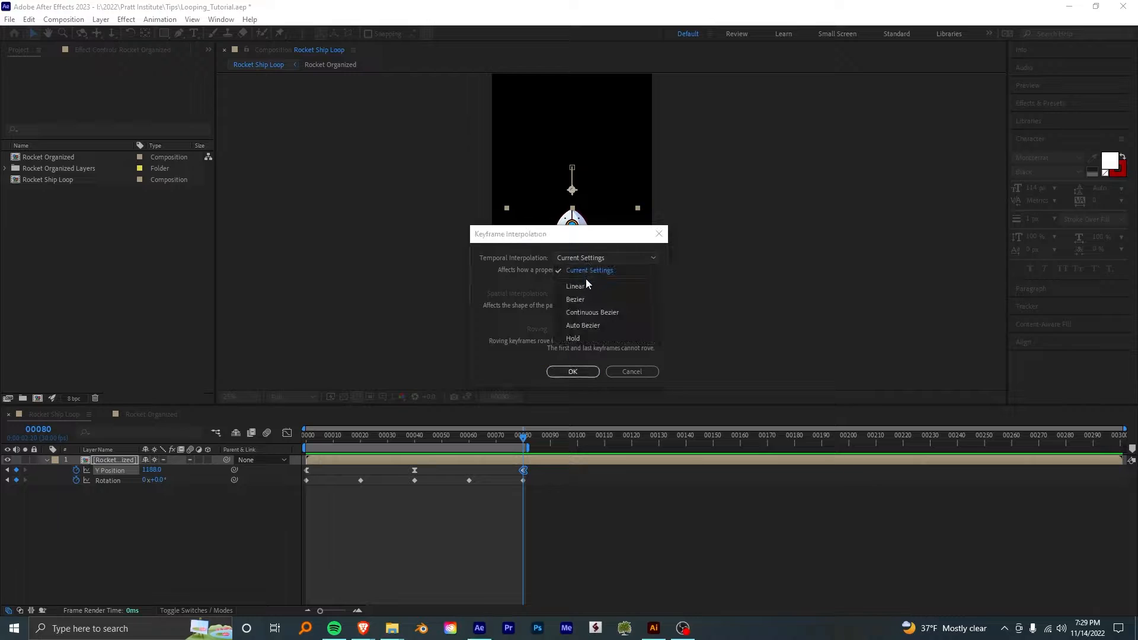
left_click(584, 290)
left_click(577, 371)
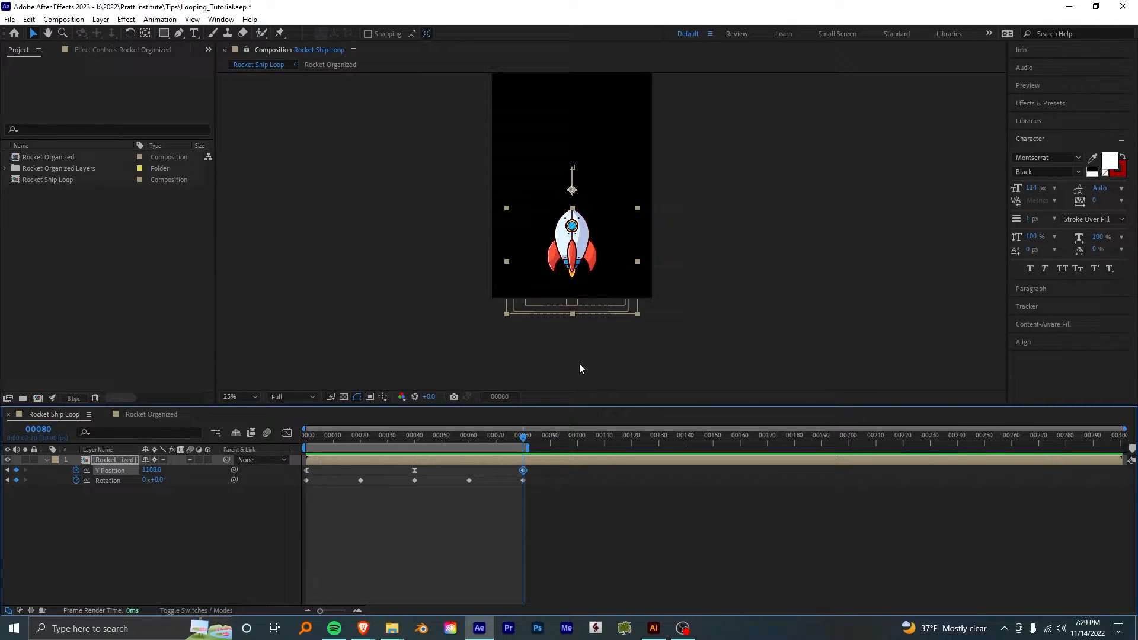
- Apply Easy Ease In to the rocket's Y Position keyframe on frame 80 and preview the animation
right_click(524, 471)
mouse_move(593, 460)
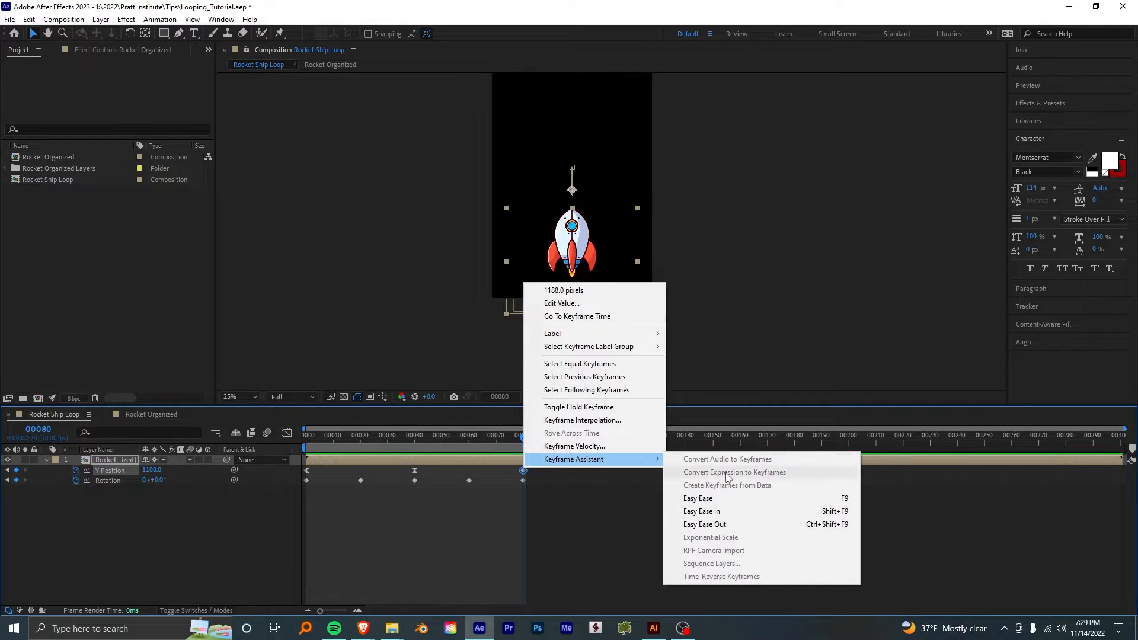
left_click(753, 512)
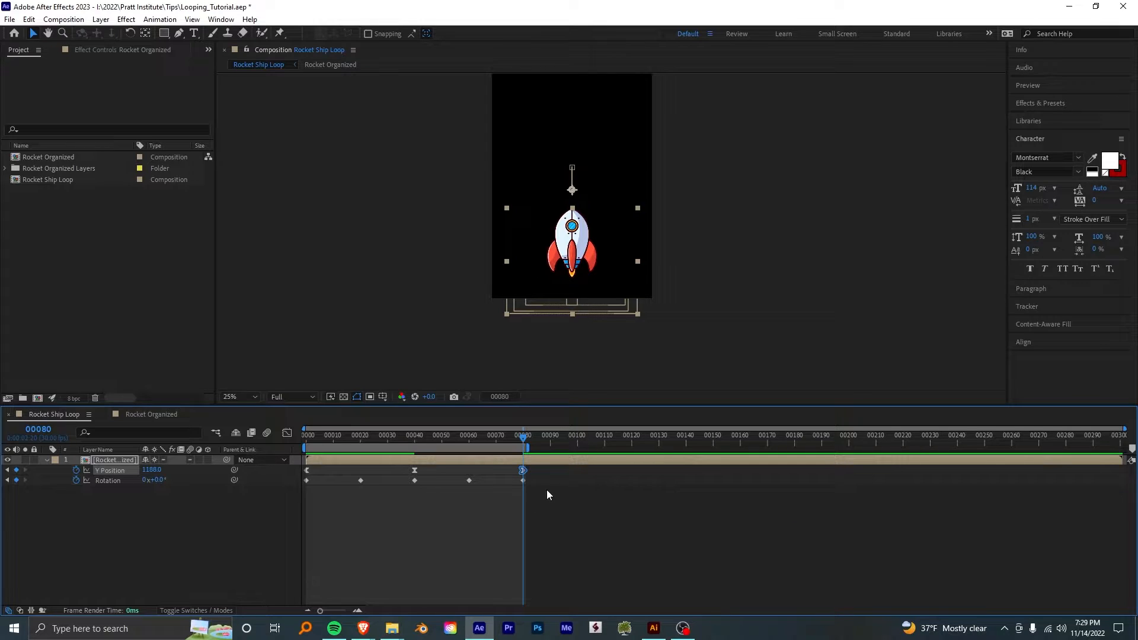
key("space")
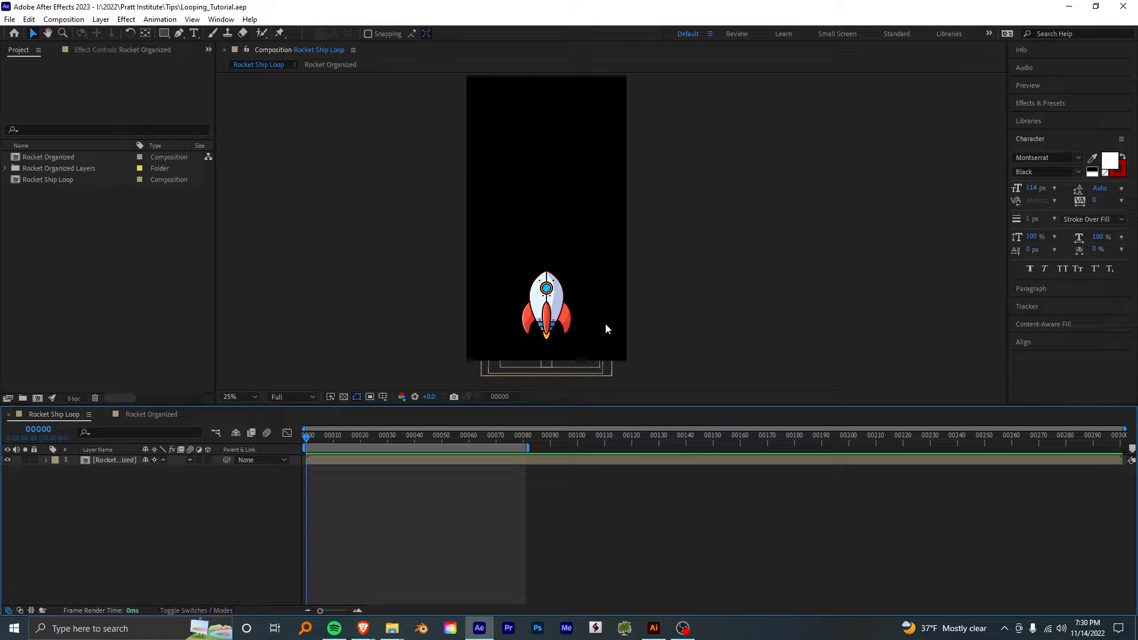
- Hide the rocket layer and draw a blue circle about 404 px wide near the middle of the composition with the Ellipse tool
left_click(8, 459)
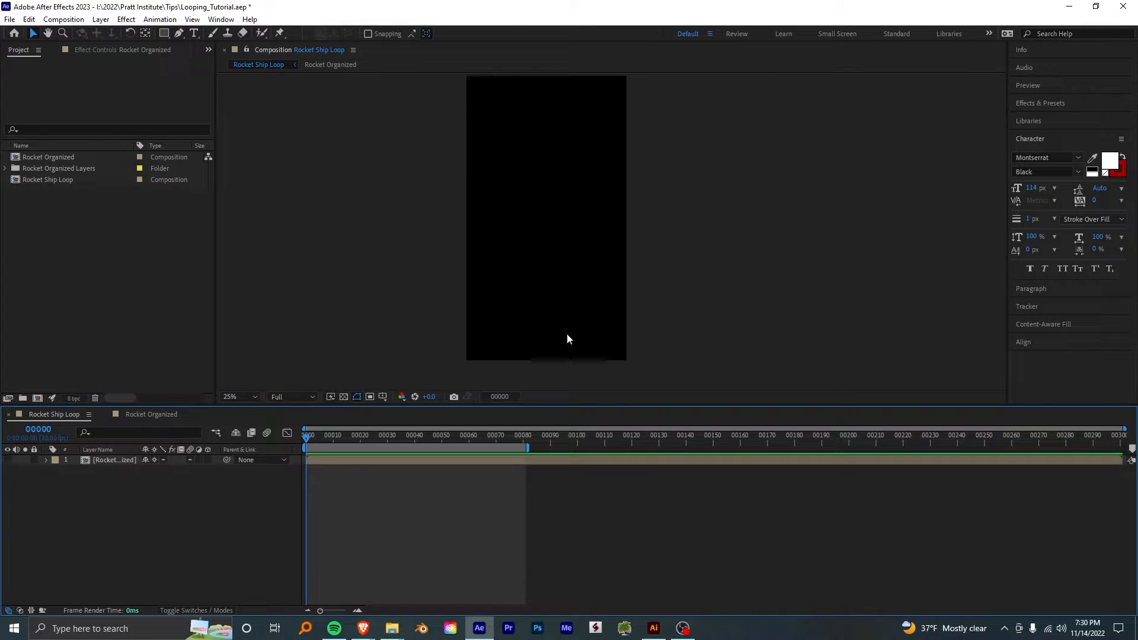
left_click(164, 33)
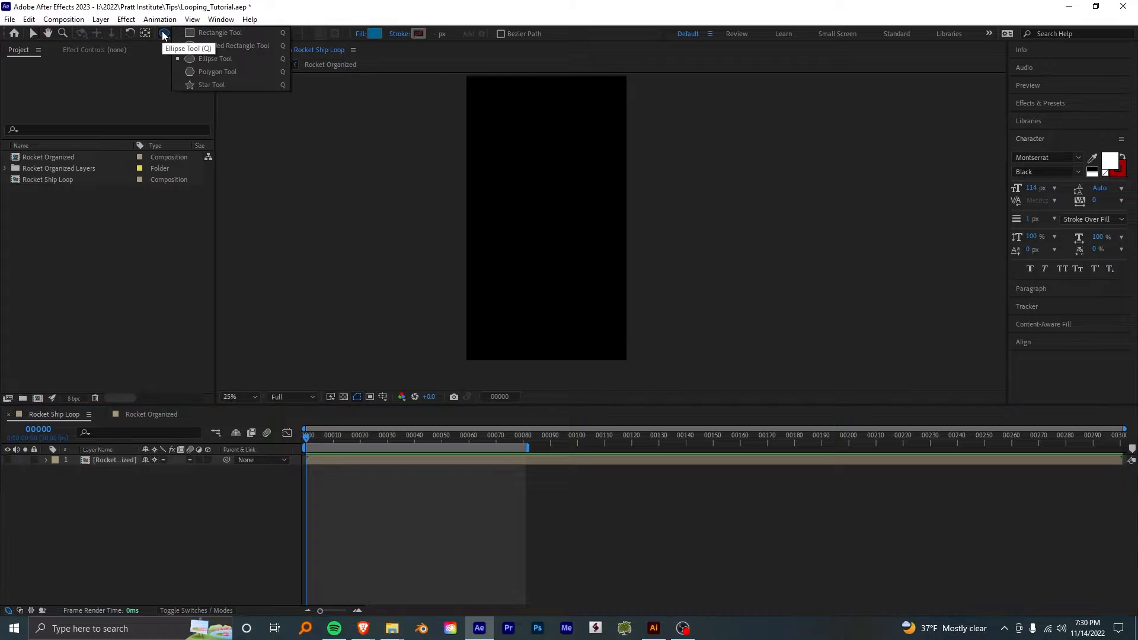
left_click(216, 60)
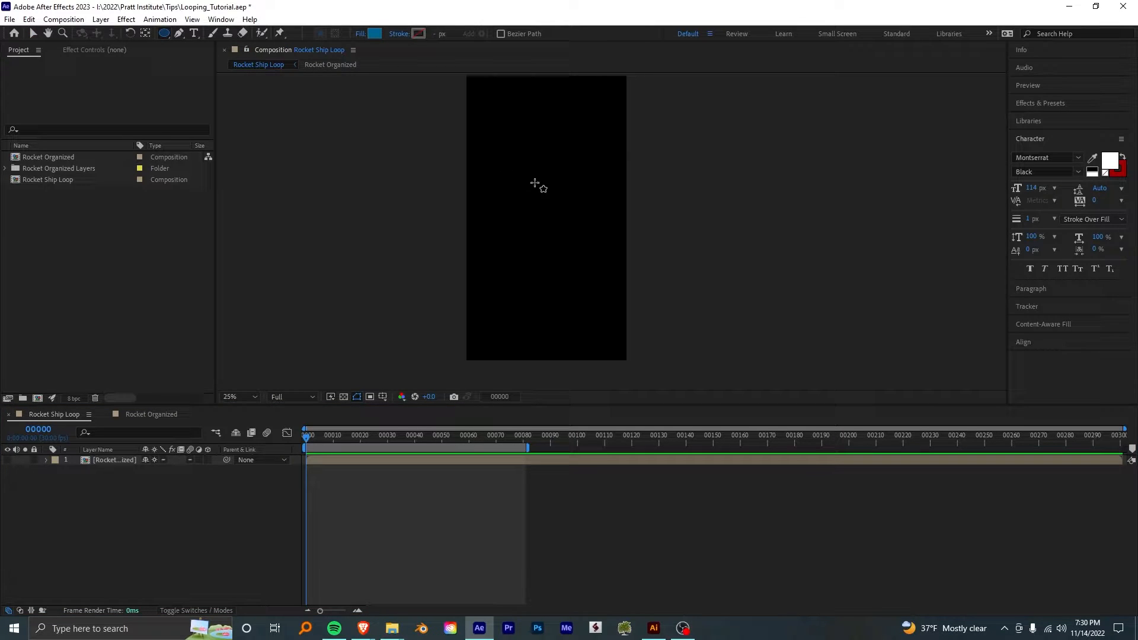
mouse_move(516, 169)
left_mouse_down()
mouse_move(560, 238)
mouse_move(590, 245)
mouse_move(555, 229)
left_mouse_up()
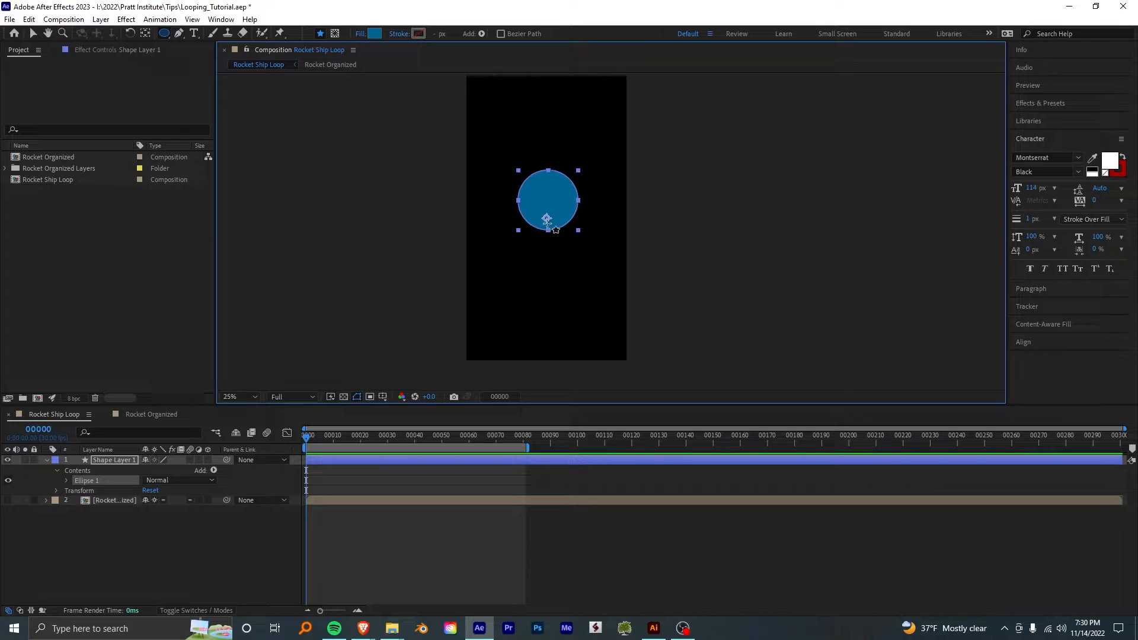
- Set the circle's ellipse path size to 200 × 200 px and place it in the lower part of the frame
left_click(67, 480)
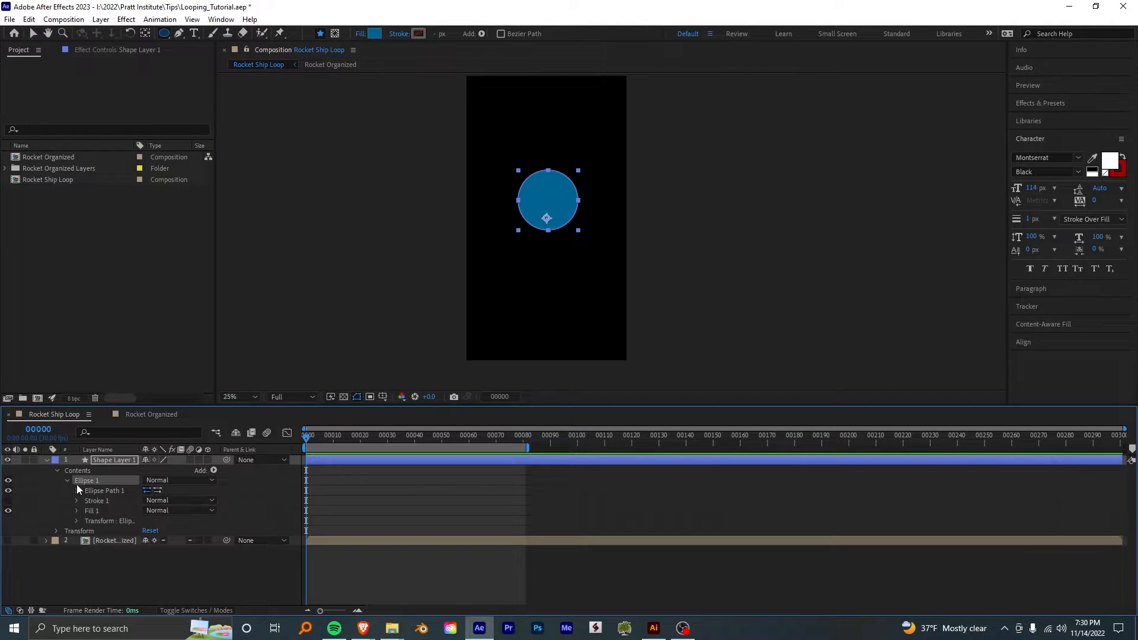
left_click(76, 492)
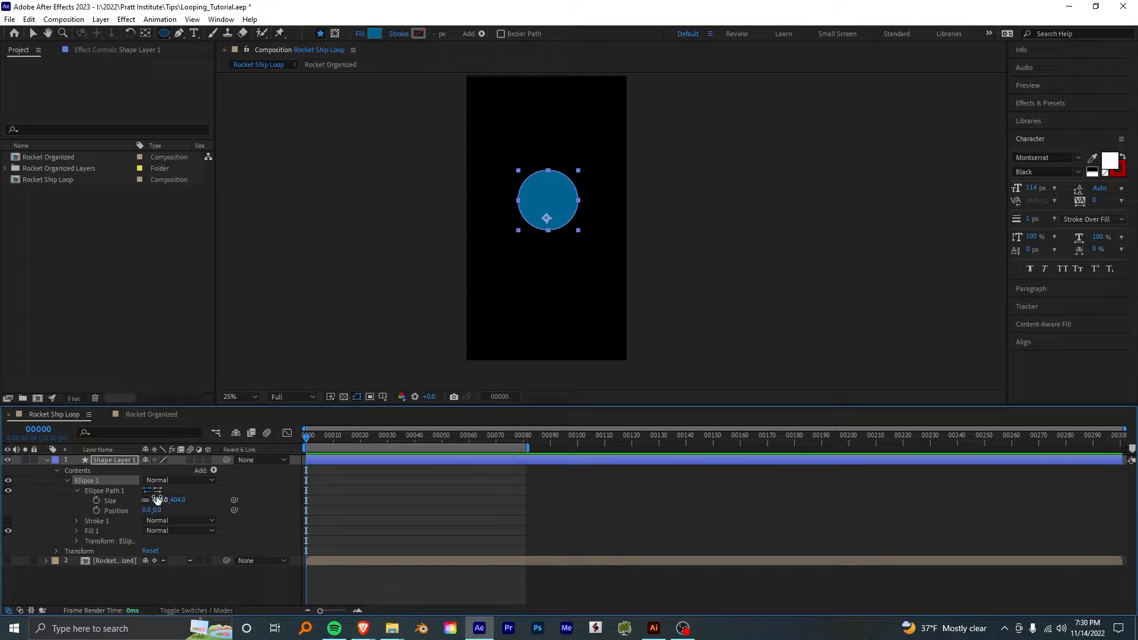
left_click(160, 501)
left_click(110, 511)
left_click(162, 500)
type("200")
key("Return")
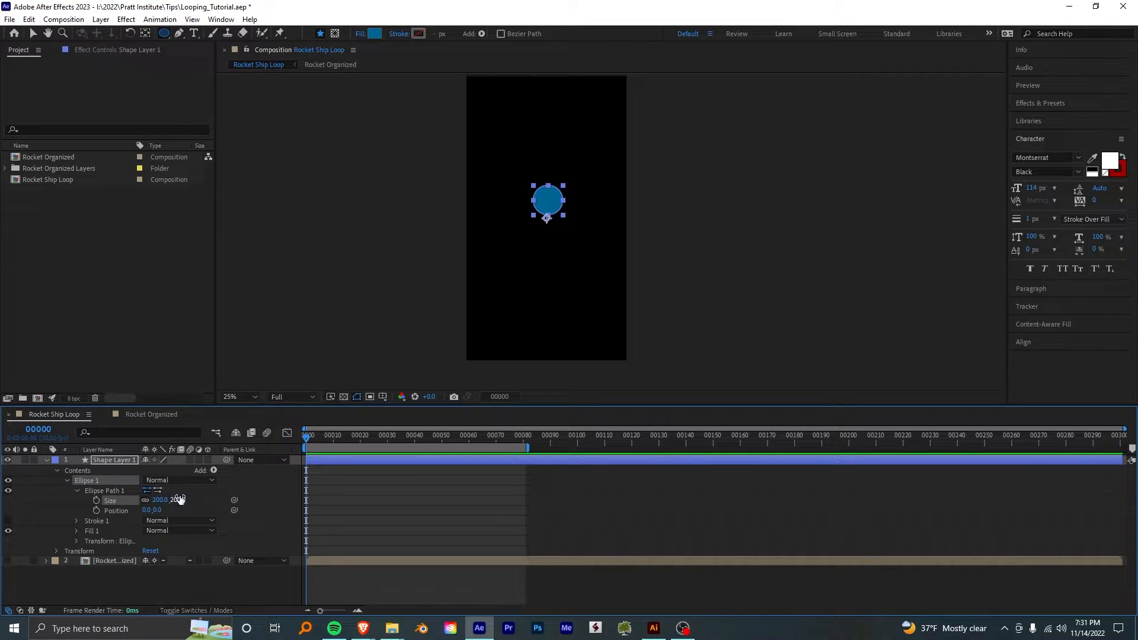
key("v")
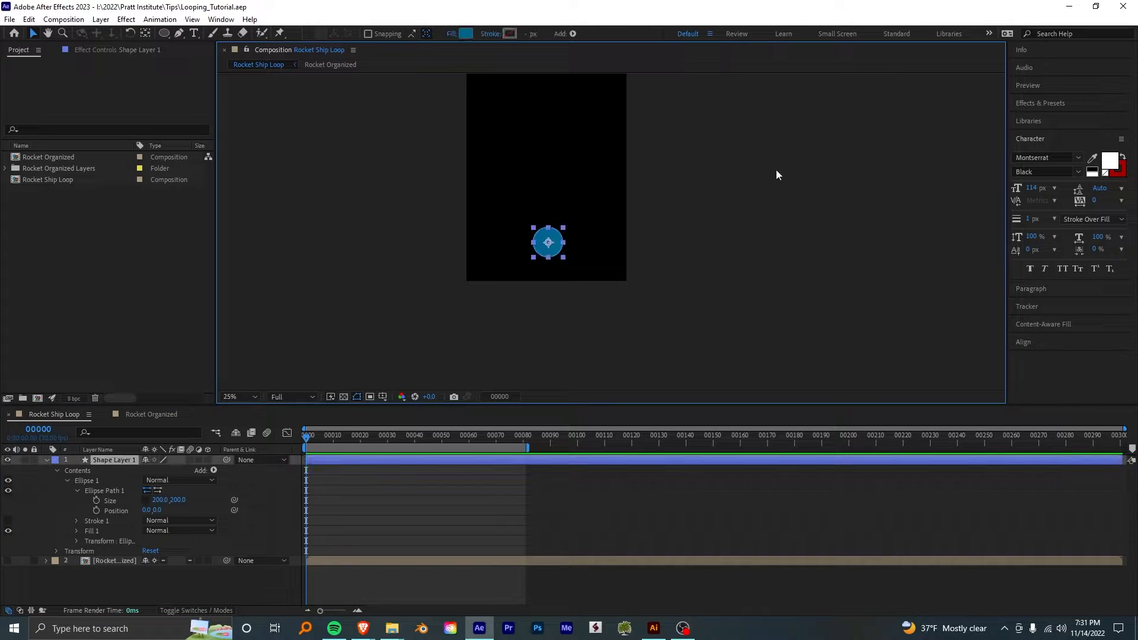
- Keyframe the circle's Position on the first frame and, on frame 40, below the composition at about 410, 2122
left_click(422, 413)
key("s")
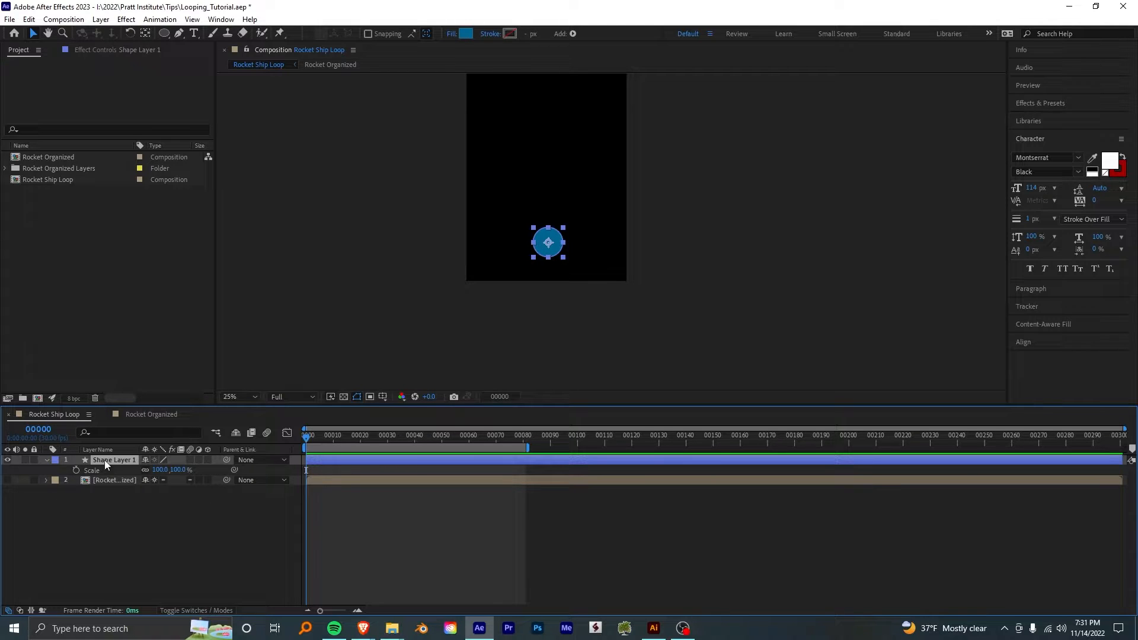
key("p")
left_click(76, 470)
left_click_drag(320, 447, 414, 445)
left_click_drag(548, 256, 527, 323)
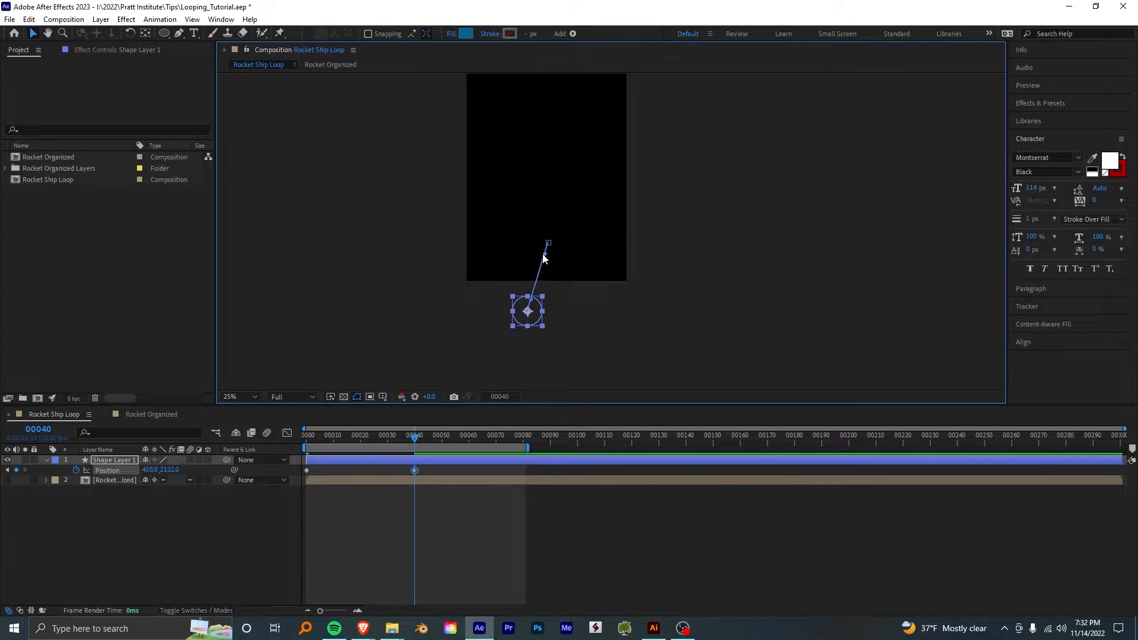
- Bend the start of the circle's motion path outward so it falls along a curve, and return to the first frame
left_click_drag(544, 253, 525, 246)
left_click(561, 208)
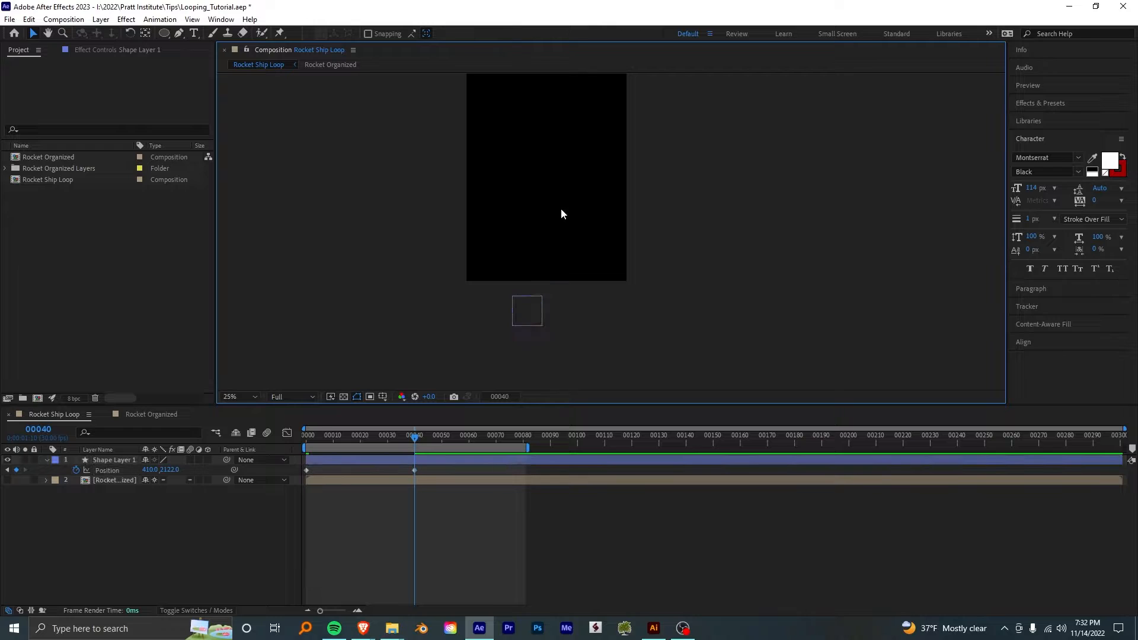
mouse_move(415, 438)
left_mouse_down()
mouse_move(359, 440)
mouse_move(420, 439)
left_mouse_up()
key("Home")
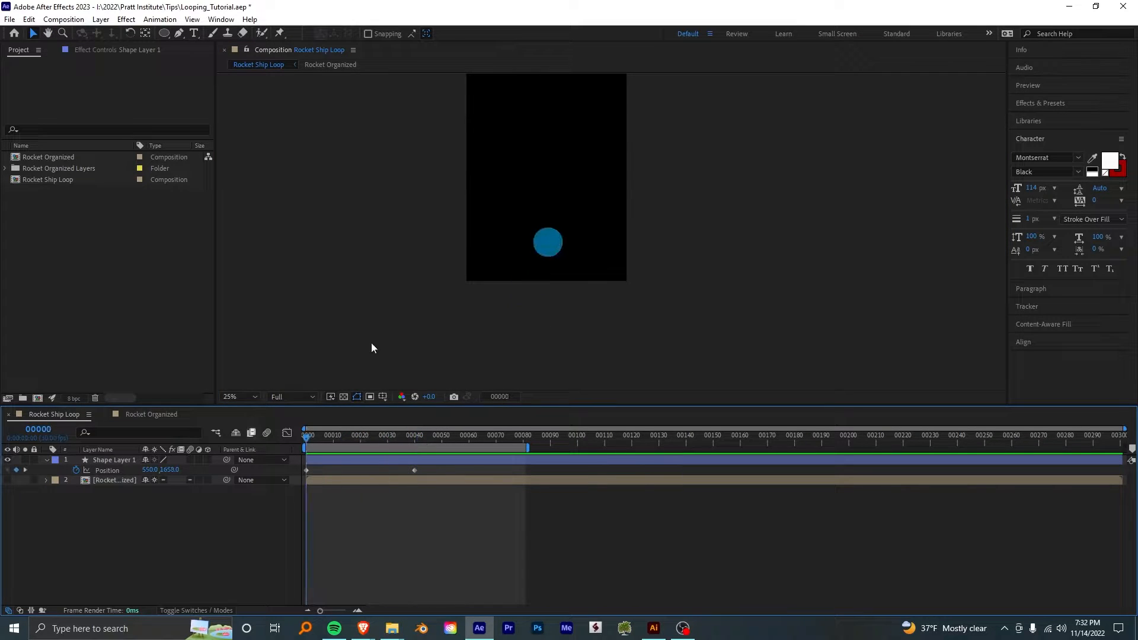
- Keyframe the circle's Scale at 0% on the first frame
left_click(112, 461)
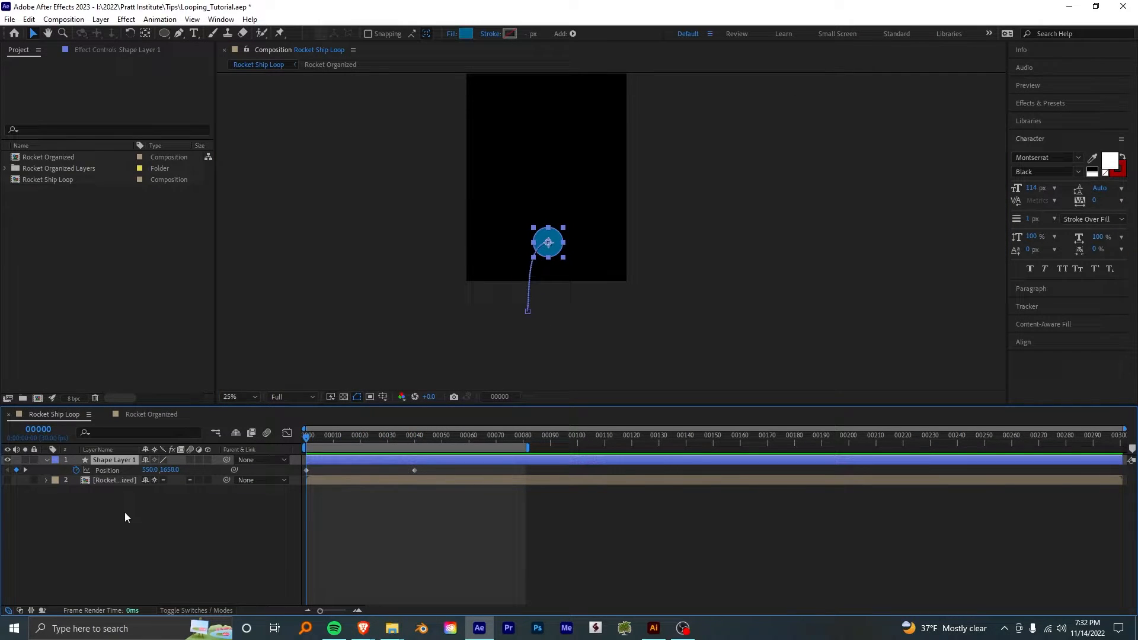
key("s")
left_click(76, 471)
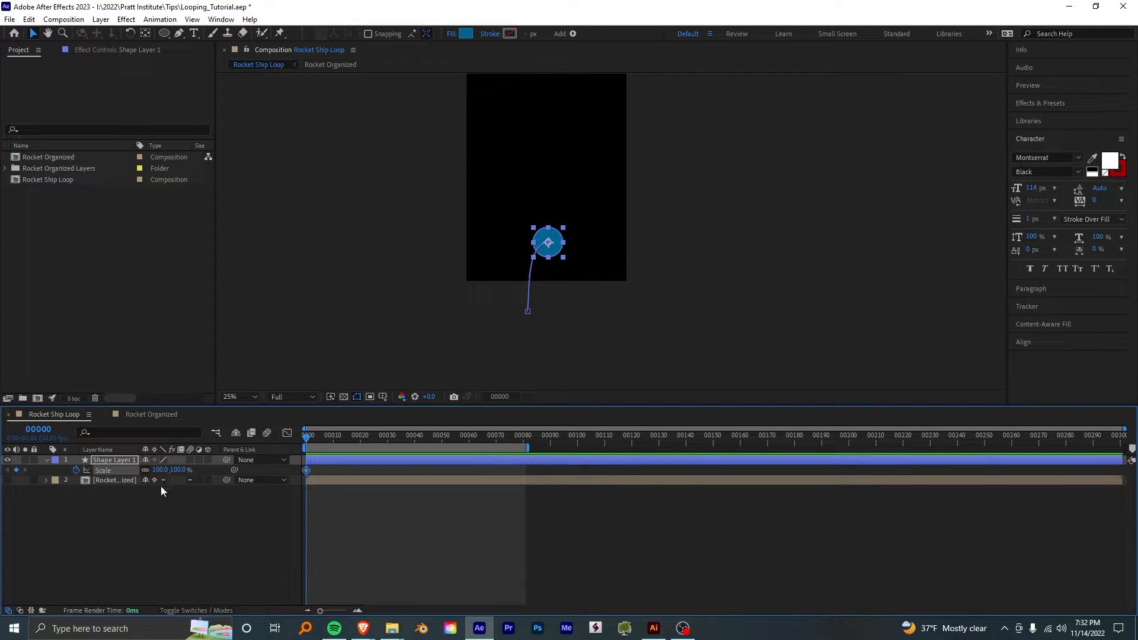
key("ctrl+z")
left_click(160, 470)
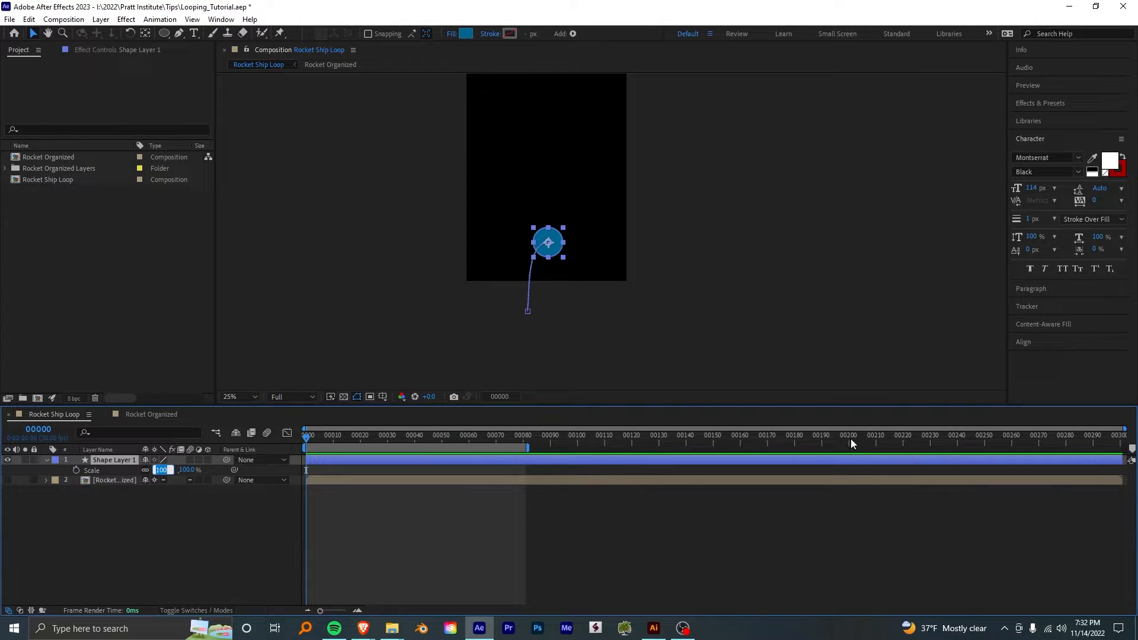
type("0")
key("Return")
left_click(76, 471)
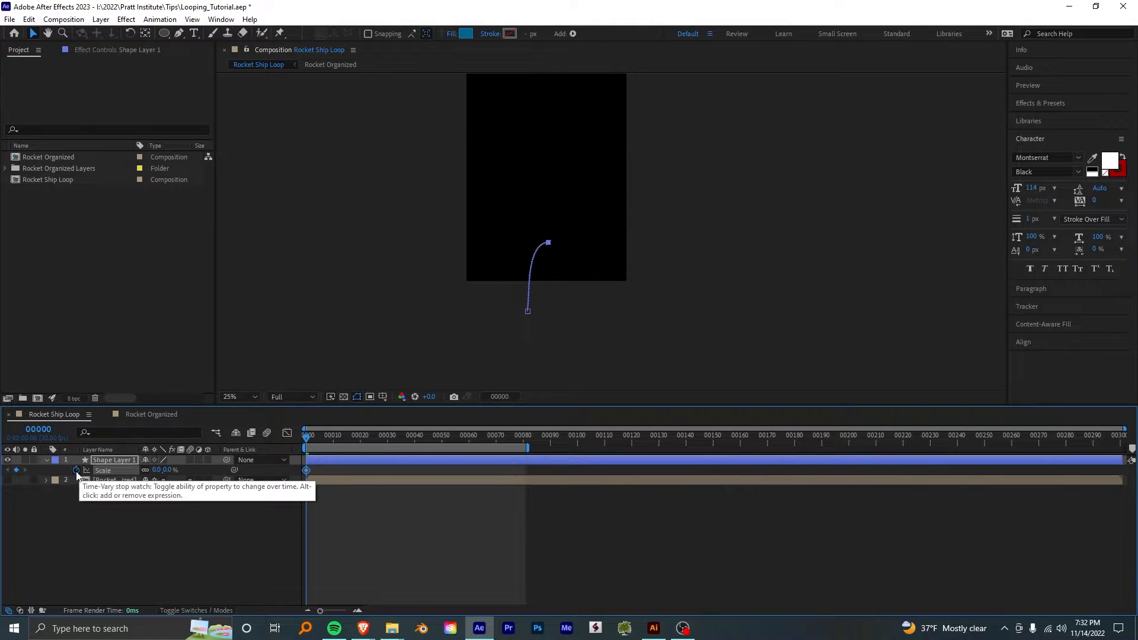
- Keyframe the circle's Scale at 100% on frame 20
left_click_drag(317, 433, 360, 441)
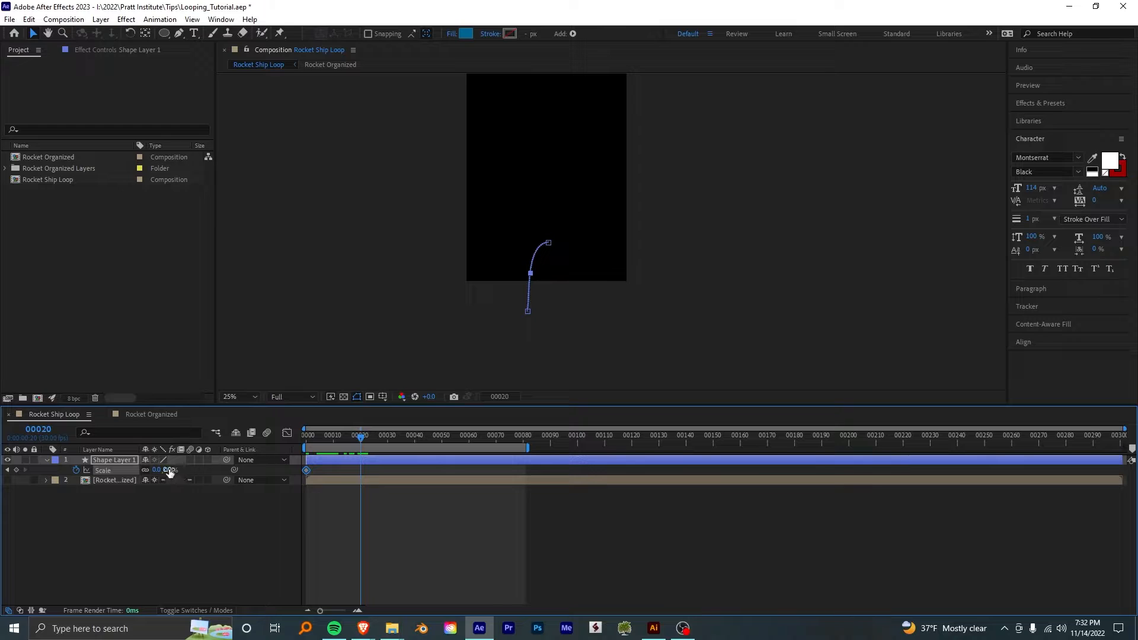
left_click(172, 470)
type("100")
key("Return")
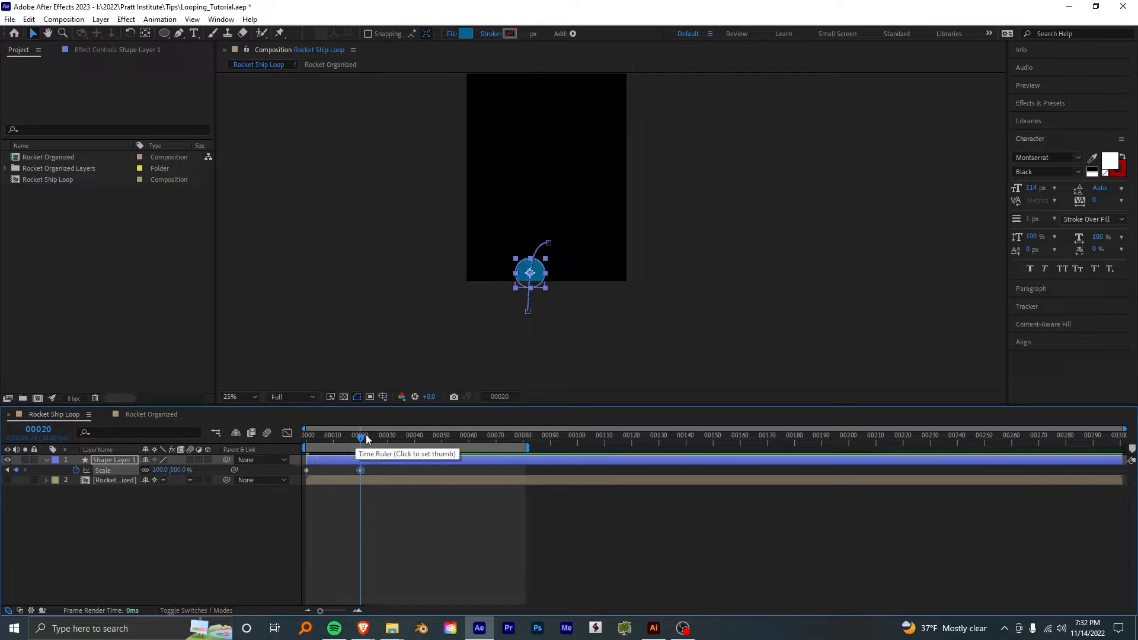
- Keyframe the circle's Scale at 50% on frame 40
left_click_drag(365, 435, 412, 445)
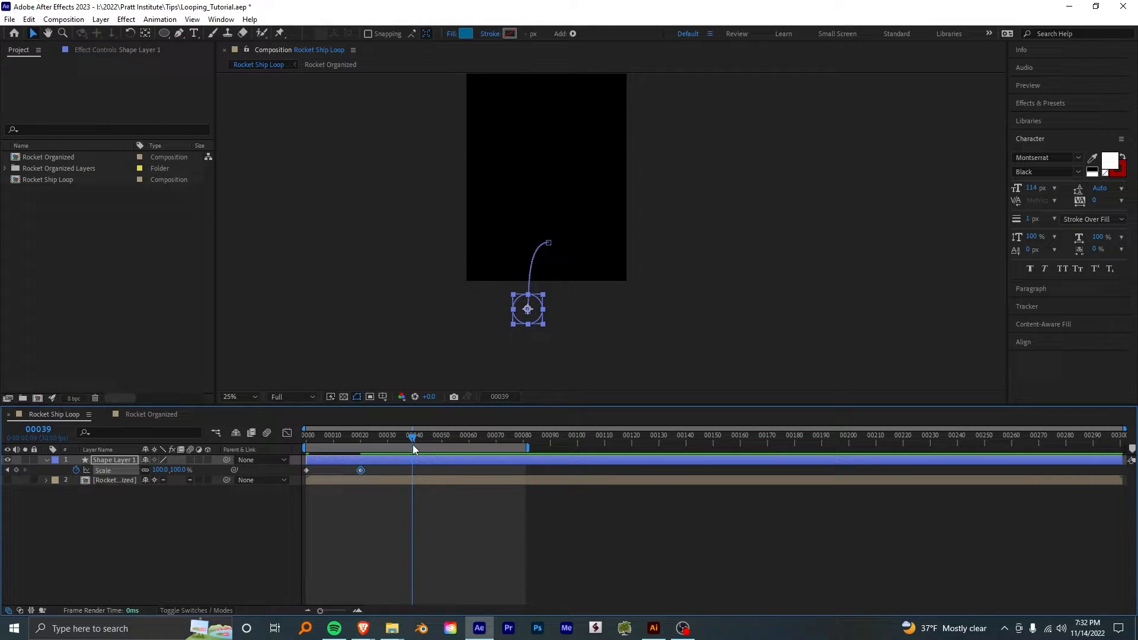
left_click(179, 469)
type("50")
key("Return")
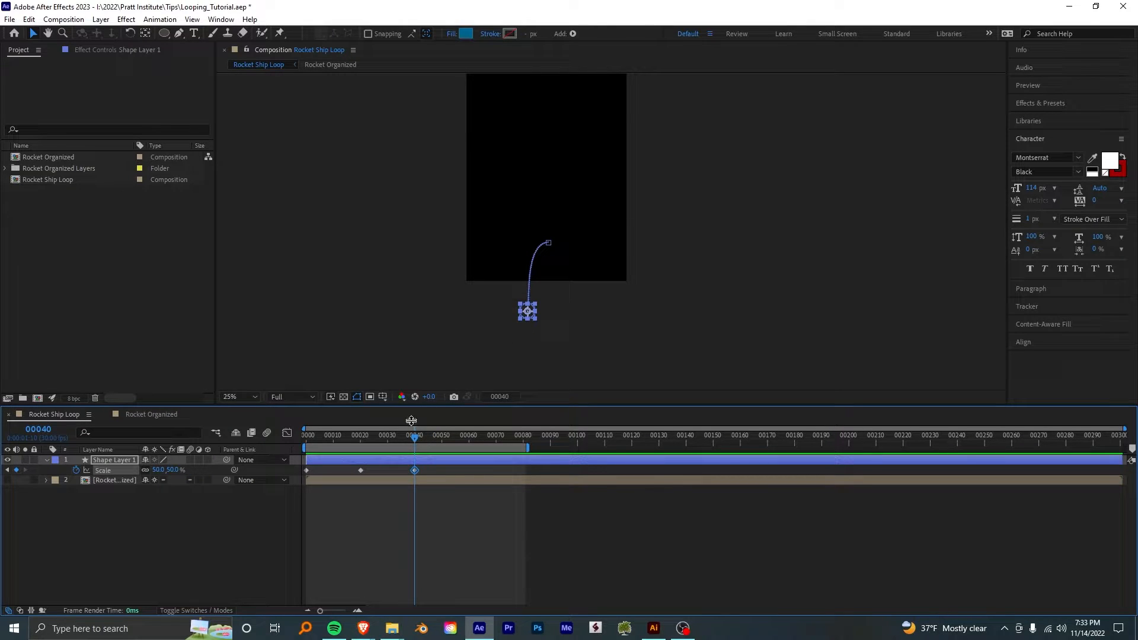
- Try compressing the circle's Scale keyframes to frames 0, 10 and 20, and check the timing
left_click(414, 470)
left_click_drag(430, 466, 361, 471)
key("j")
key("j")
key("j")
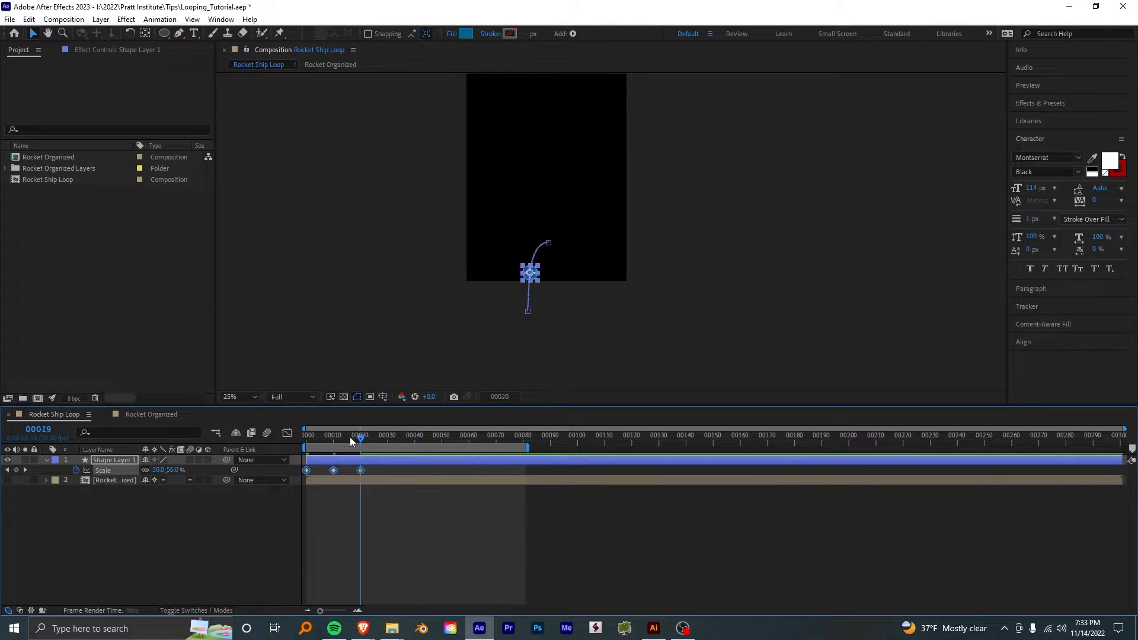
key("space")
left_click_drag(396, 440, 595, 429)
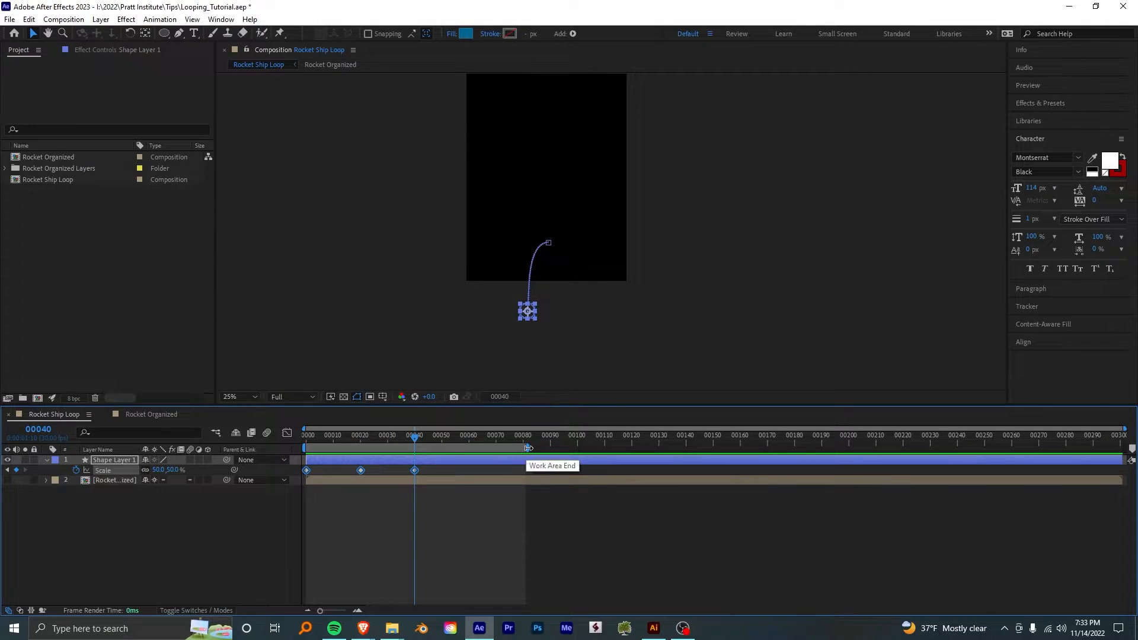
- Extend the work area's end to frame 100 and return to the first frame
left_click_drag(528, 448, 578, 482)
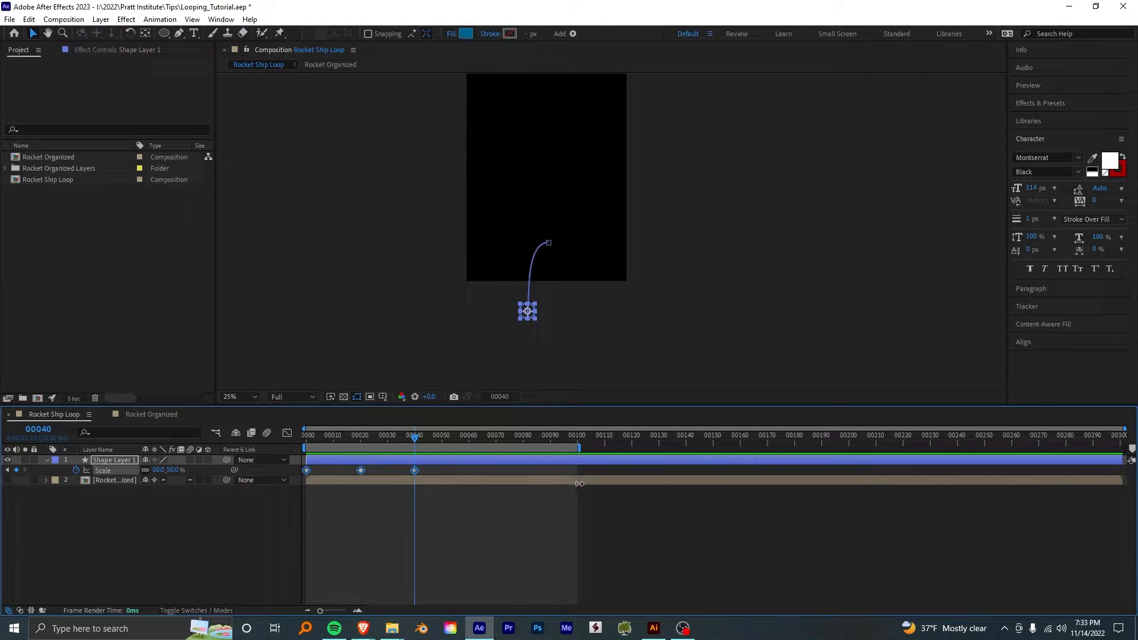
left_click(574, 436)
key("Home")
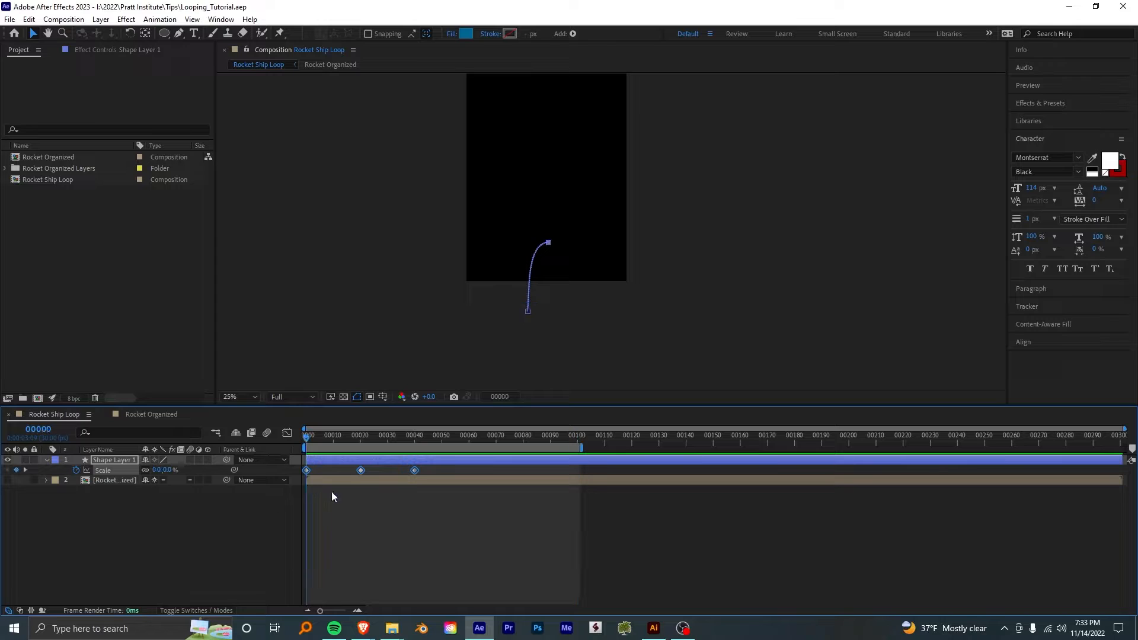
- Move the circle's last Position and Scale keyframes to frame 50 and the middle Scale keyframe to frame 25
key("u")
left_click_drag(411, 435, 438, 484)
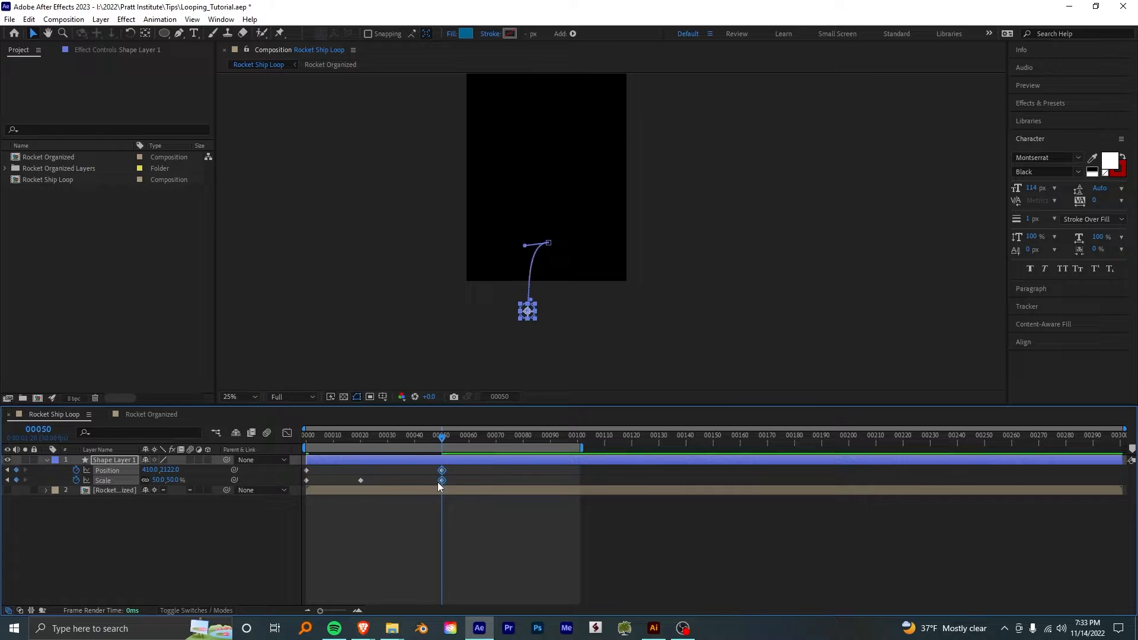
left_click_drag(408, 436, 356, 488)
left_click_drag(362, 481, 365, 481)
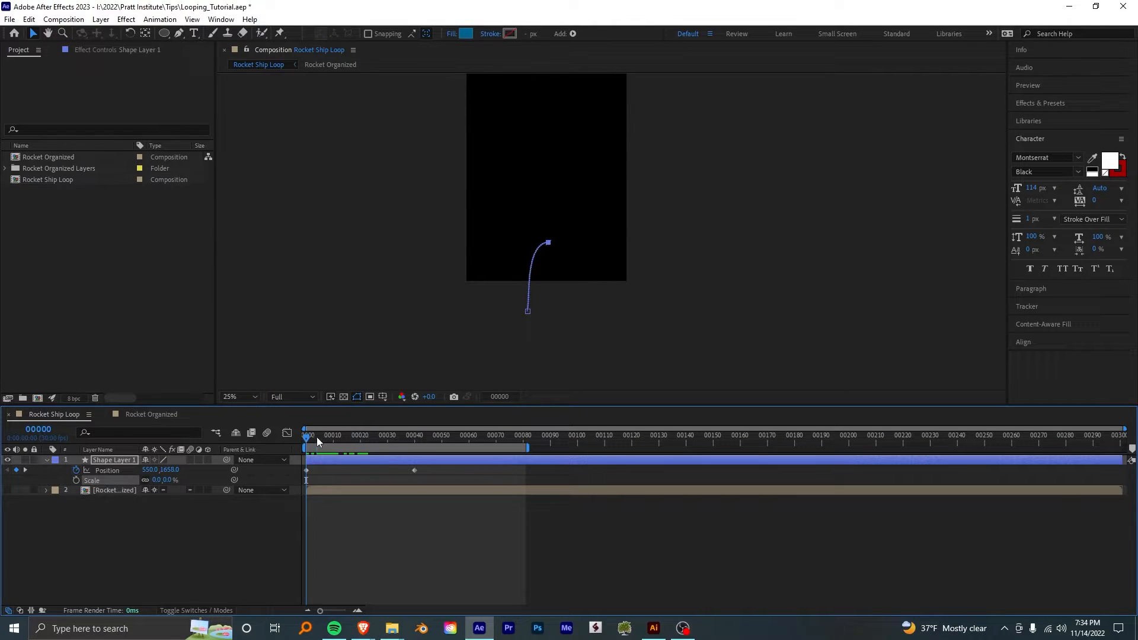
- Set the circle's Scale to 100% and keyframe it on the first frame
left_click_drag(317, 437, 333, 437)
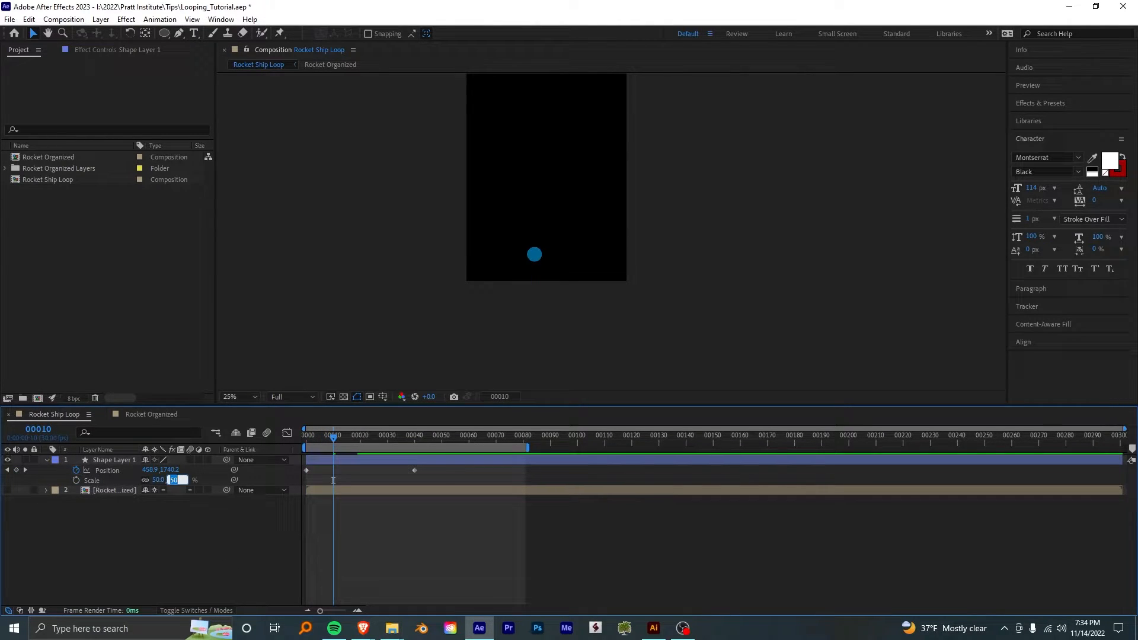
type("100")
key("Return")
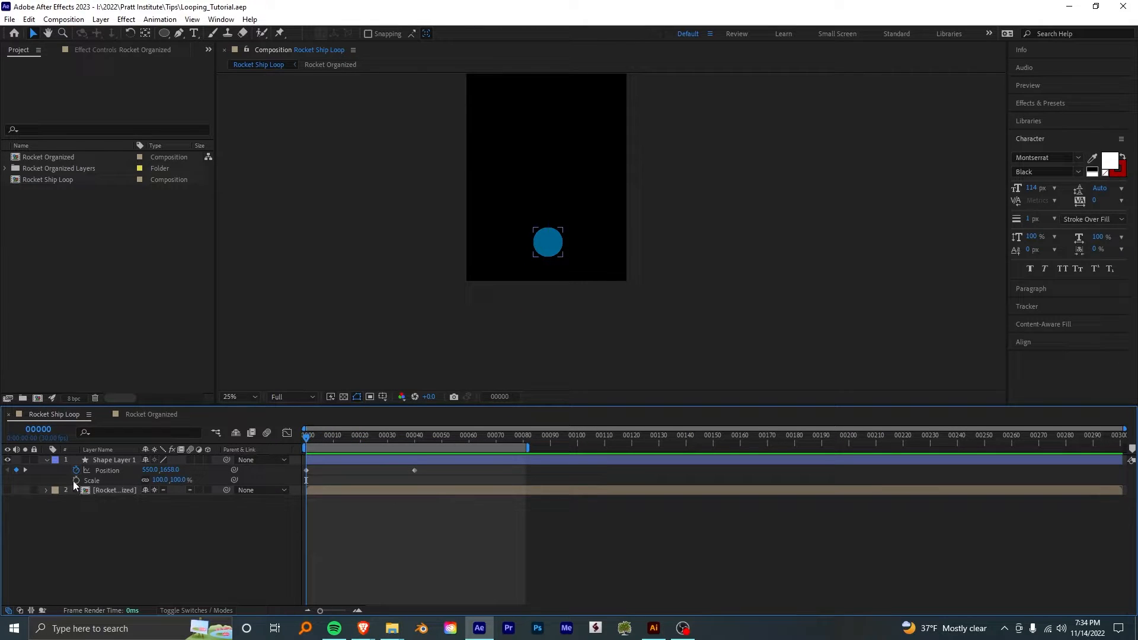
left_click(76, 481)
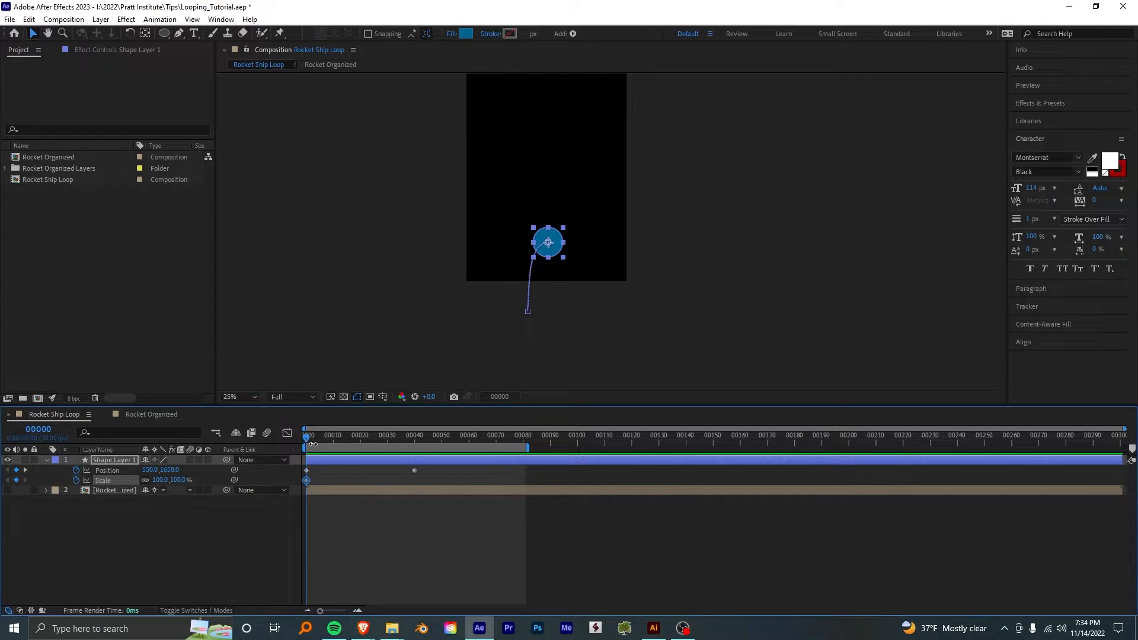
key("w")
- Keyframe the circle's Scale at 0% on frame 10
left_click_drag(308, 440, 333, 443)
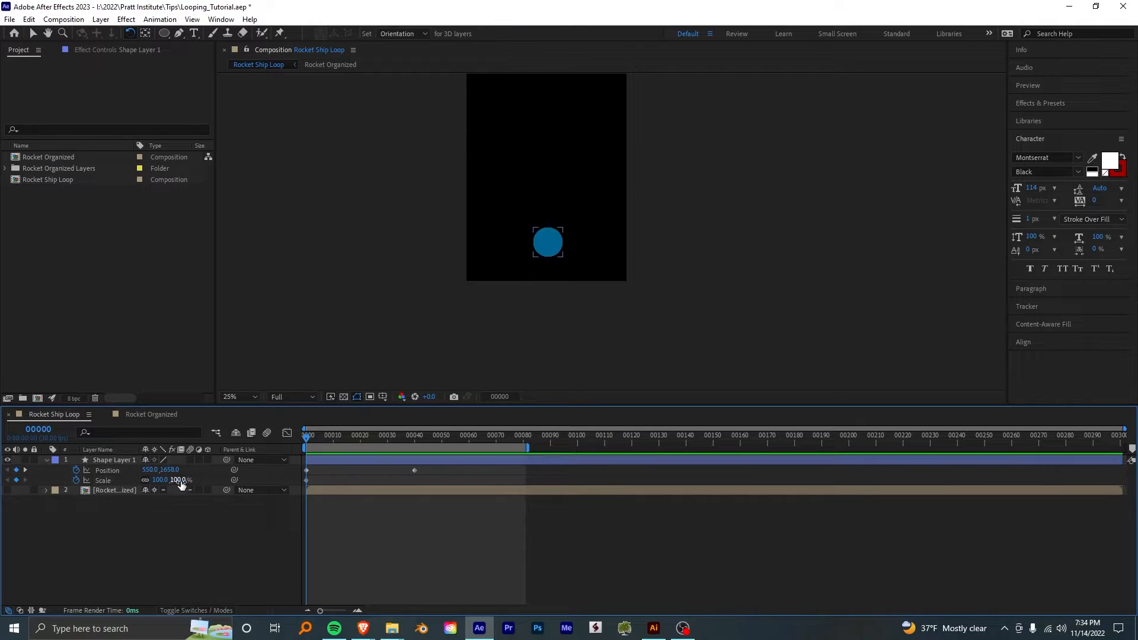
left_click(180, 480)
type("0")
key("Return")
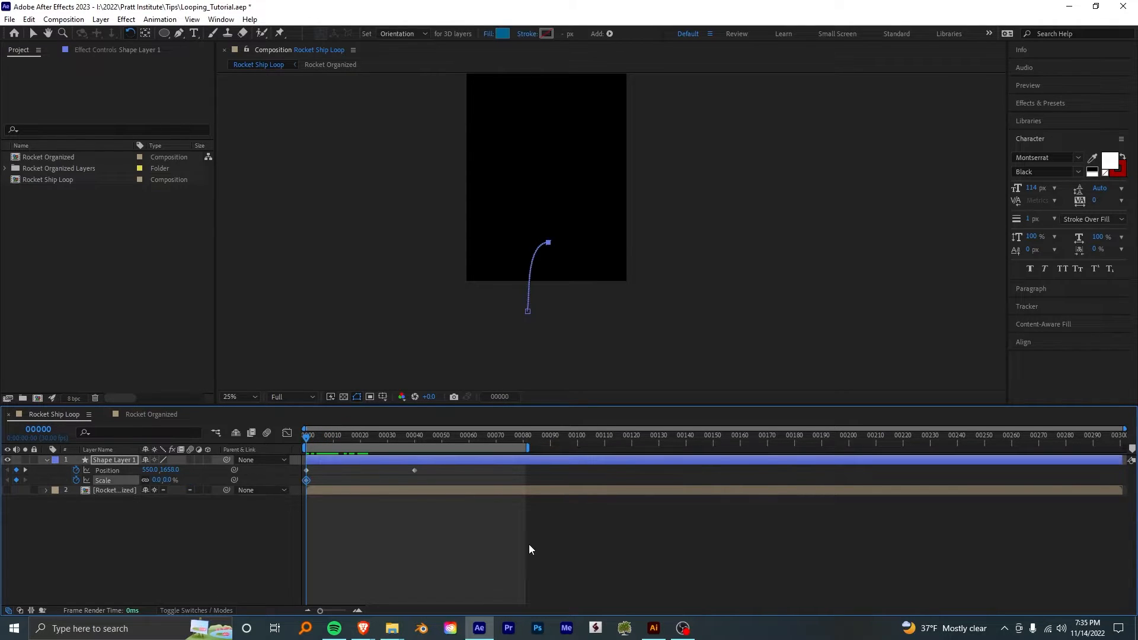
- Keyframe the circle's Scale at 100% on frame 10
left_click_drag(323, 436, 333, 437)
left_click(166, 480)
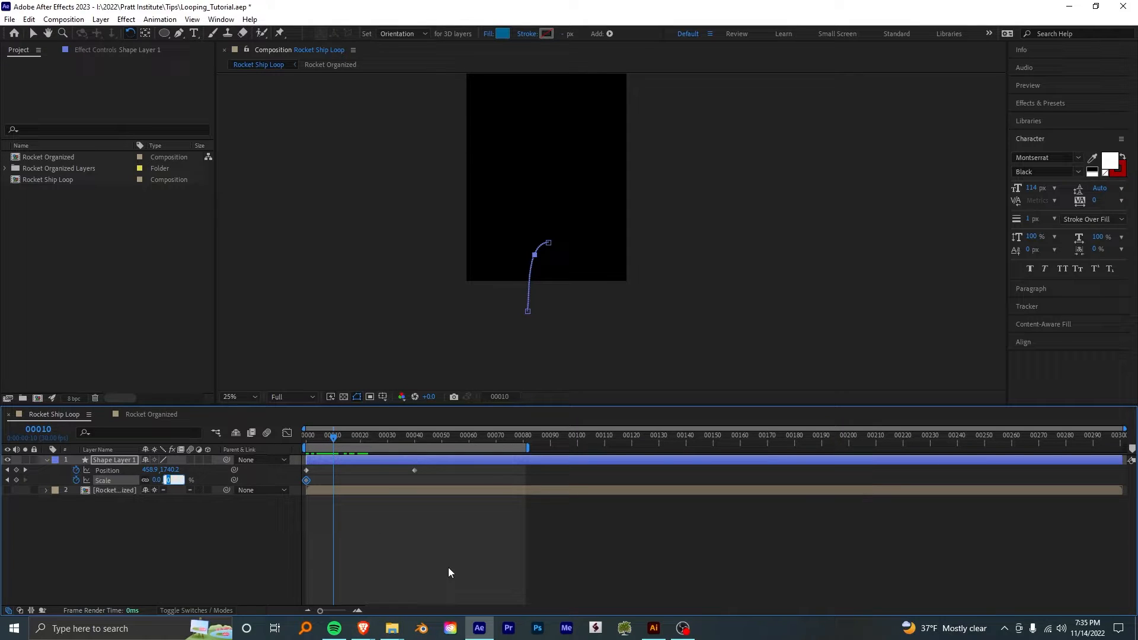
type("100")
key("Return")
- Keyframe the circle's Scale at 50% on frame 20
left_click_drag(335, 439, 360, 444)
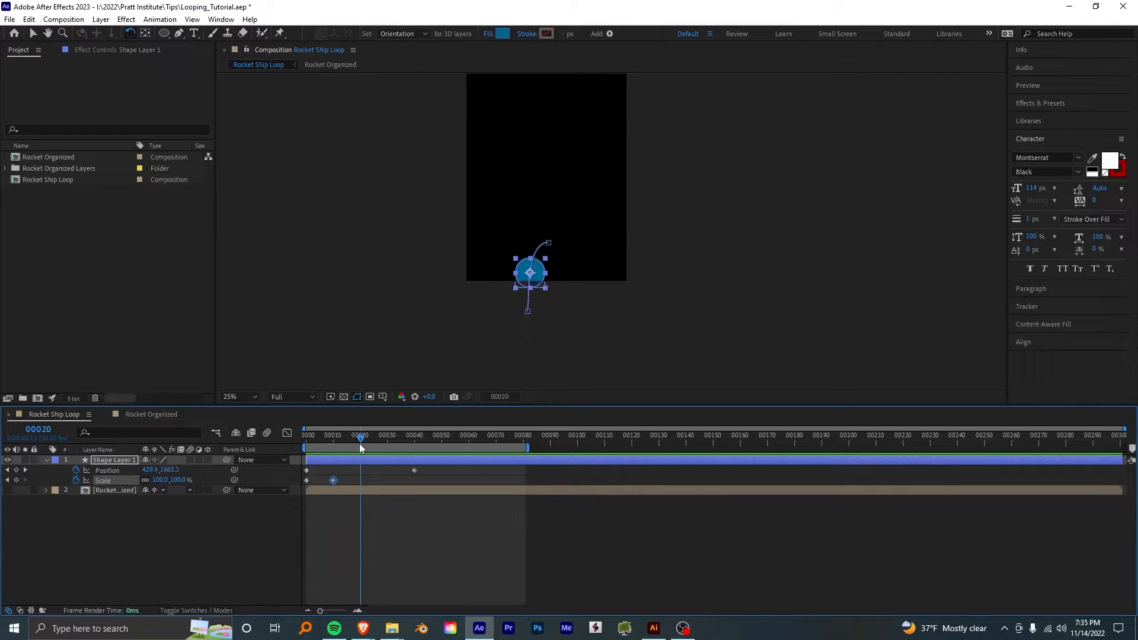
left_click(178, 480)
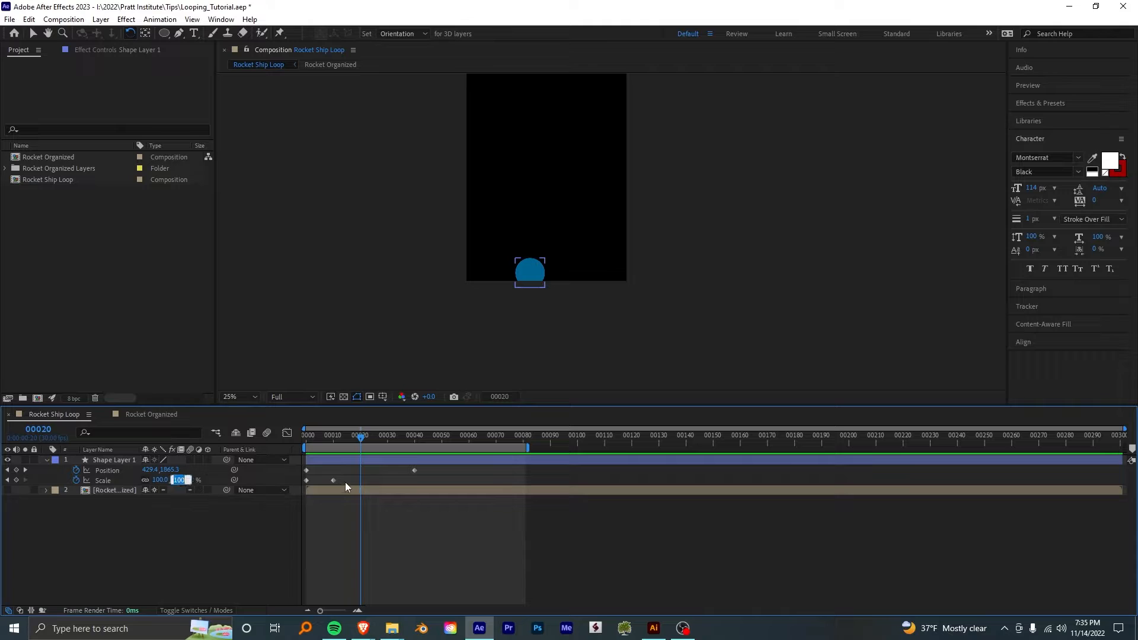
type("50")
key("Return")
left_click(630, 513)
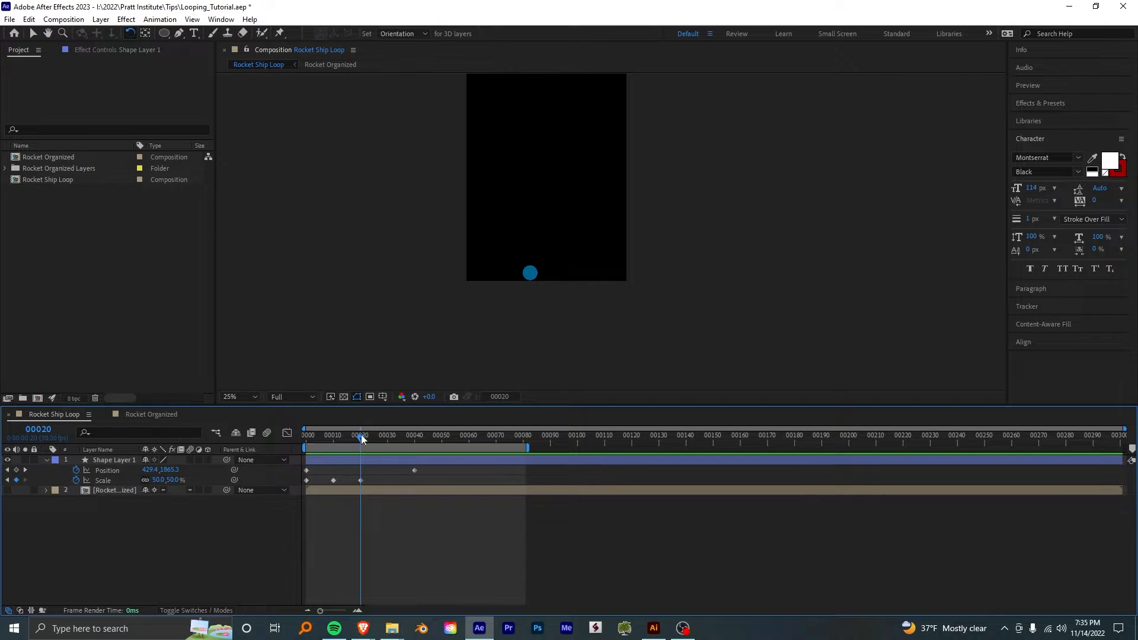
- Preview the animation, and stretch the circle's three Scale keyframes proportionally so the last one falls on frame 40
left_click_drag(356, 444, 287, 460)
key("space")
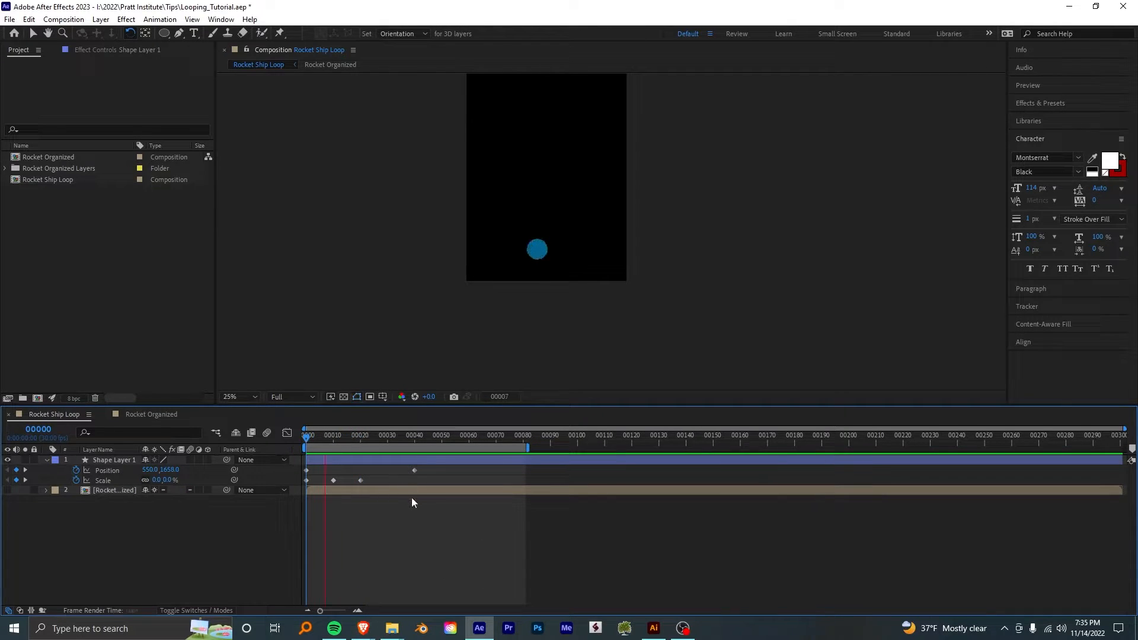
key("space")
key("space")
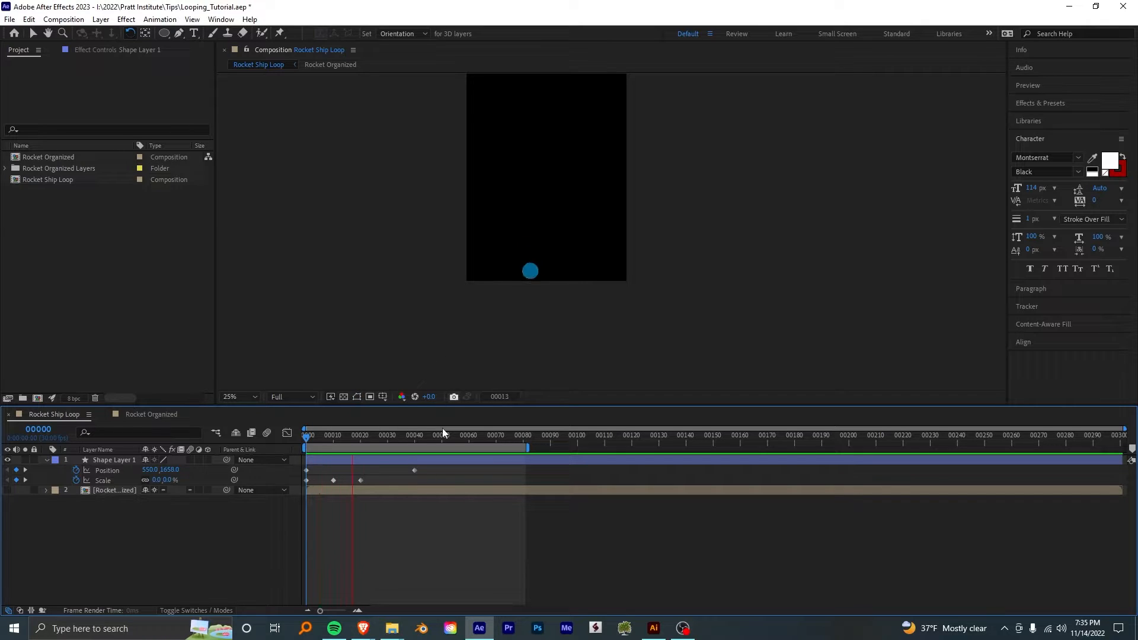
left_click(373, 438)
left_click_drag(373, 477, 298, 483)
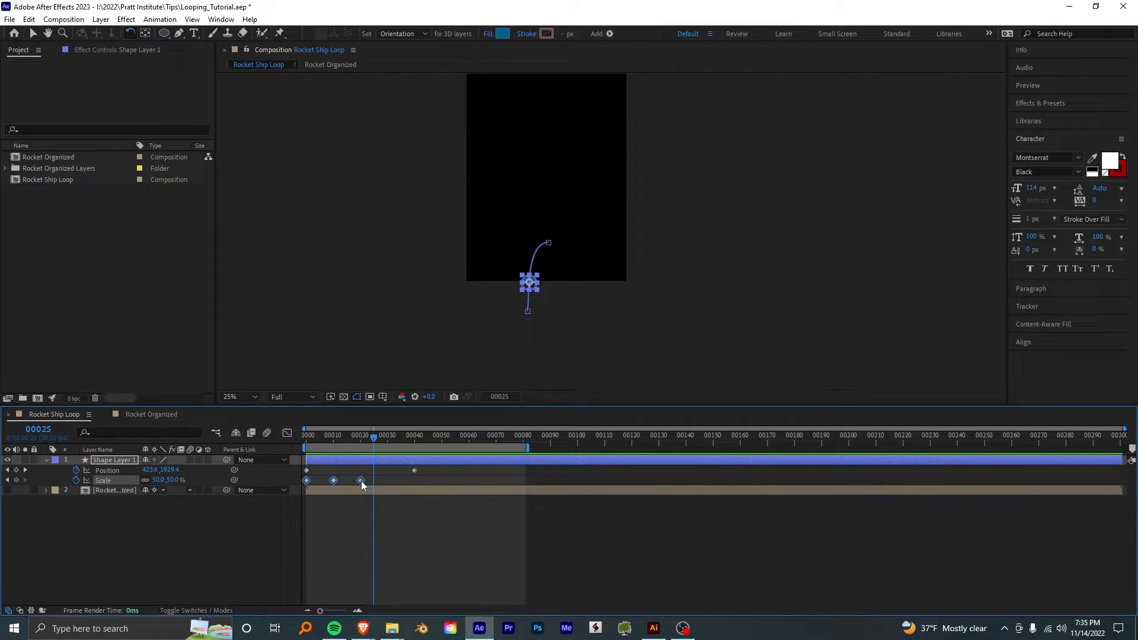
left_click_drag(362, 480, 408, 486)
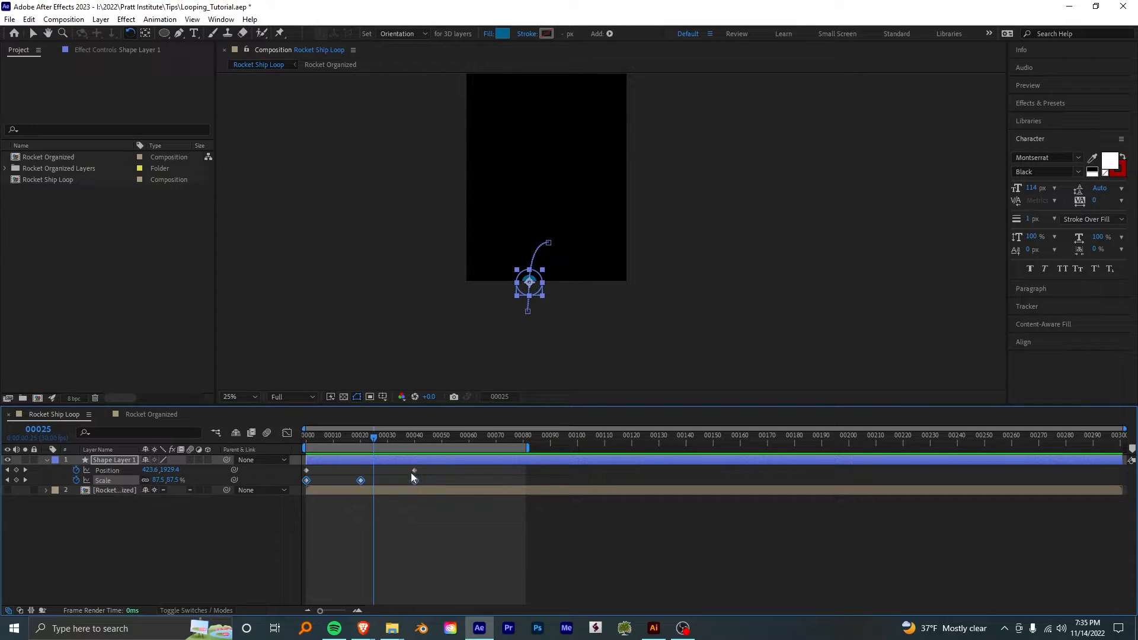
- Move the circle's last Position keyframe to frame 60 and preview the slower fall
left_click(361, 439)
key("space")
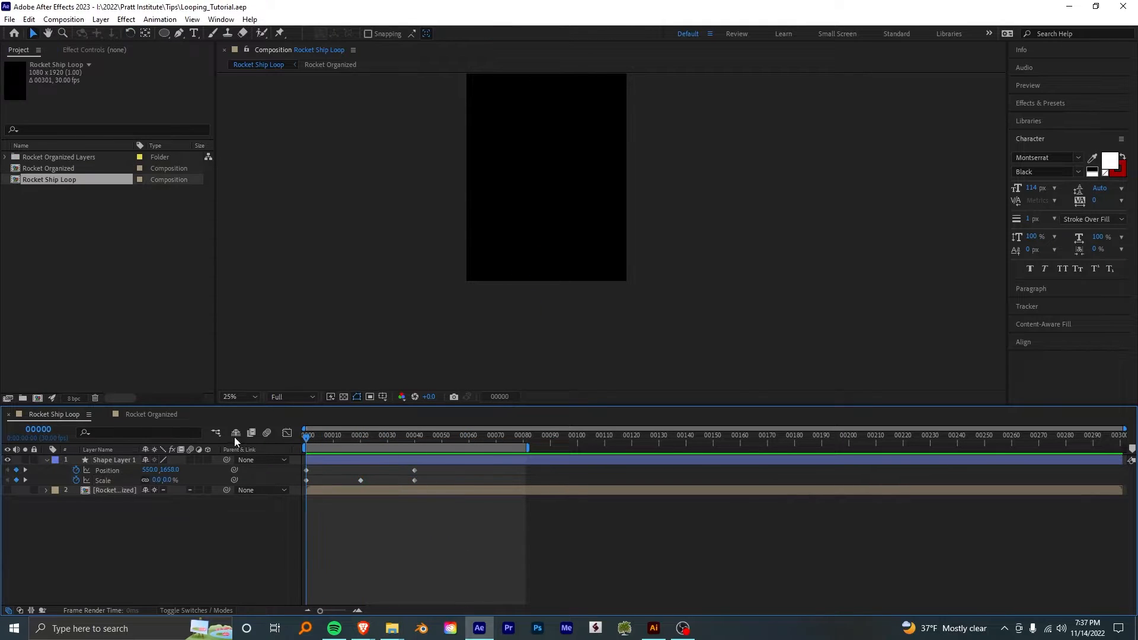
left_click_drag(356, 439, 460, 470)
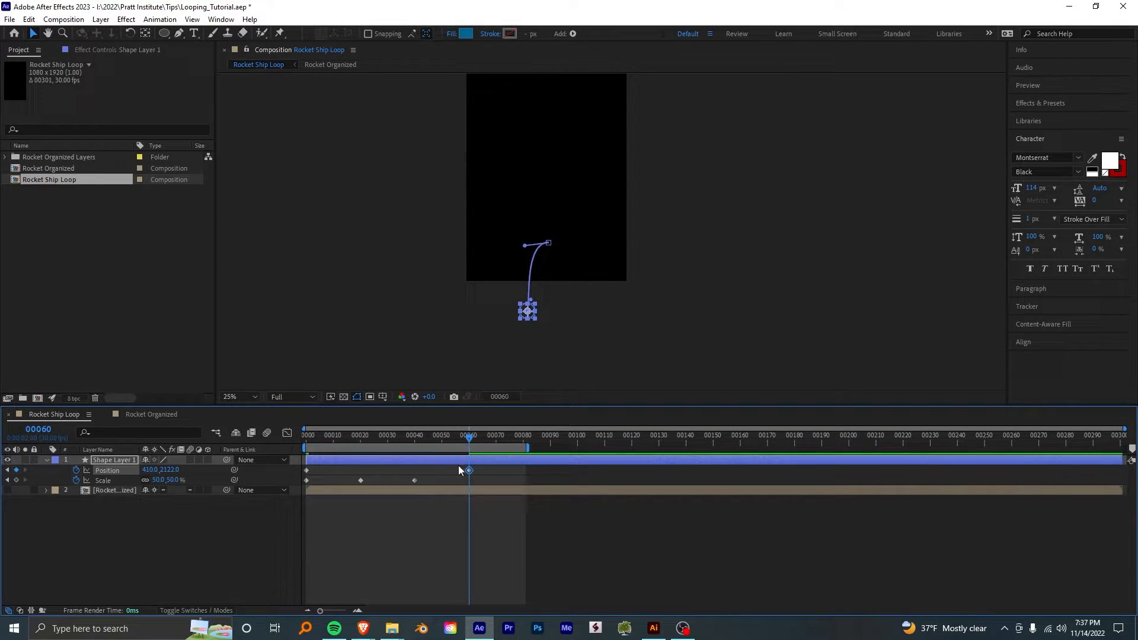
key("Home")
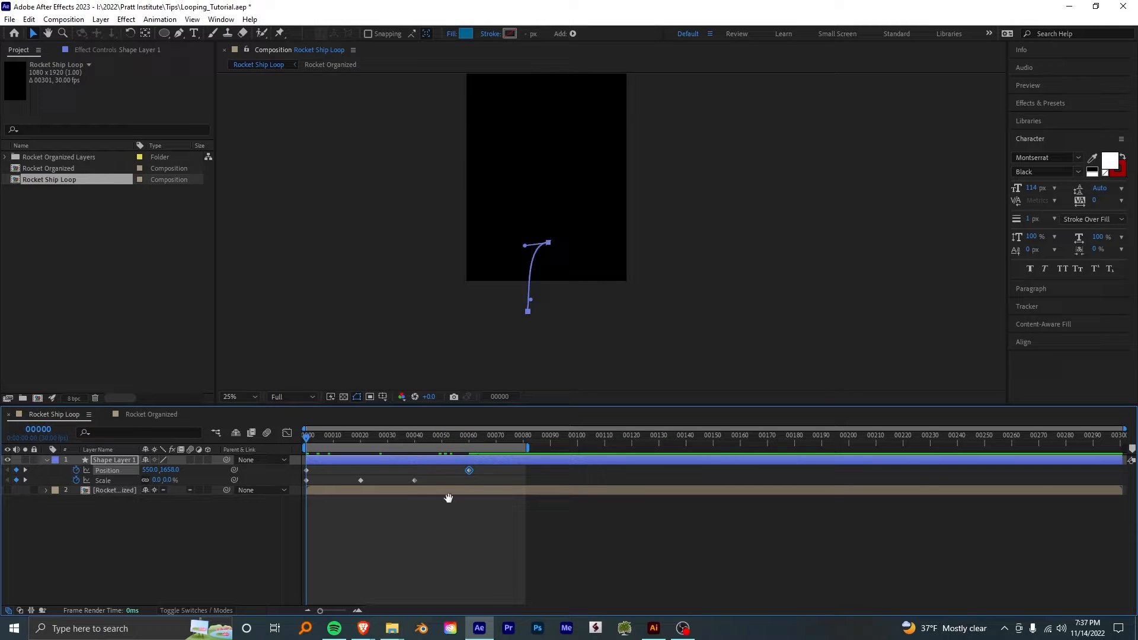
key("space")
left_click(464, 498)
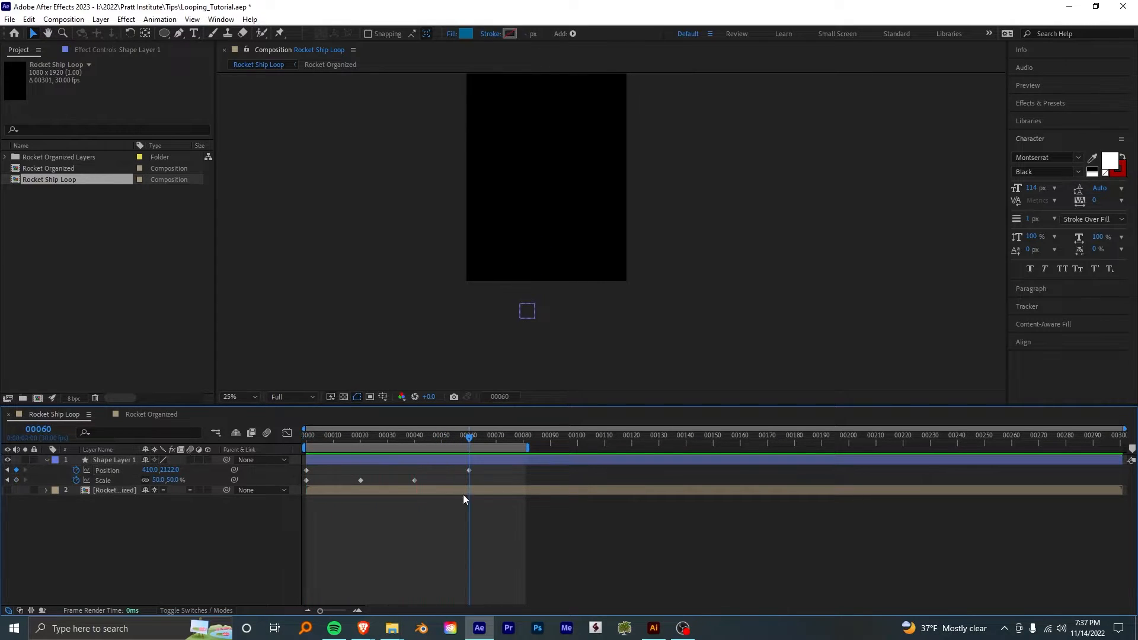
- Add a loopOut() expression to the circle's Scale, preview the looping, and return to the first frame
left_click_drag(418, 436, 416, 444)
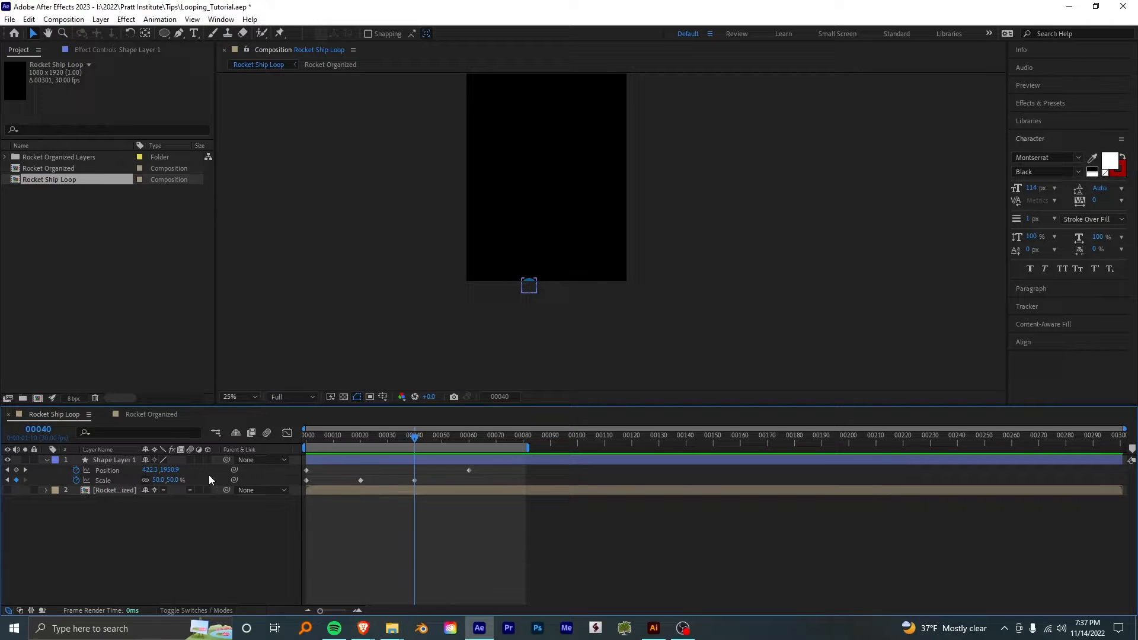
left_click(76, 480, "alt")
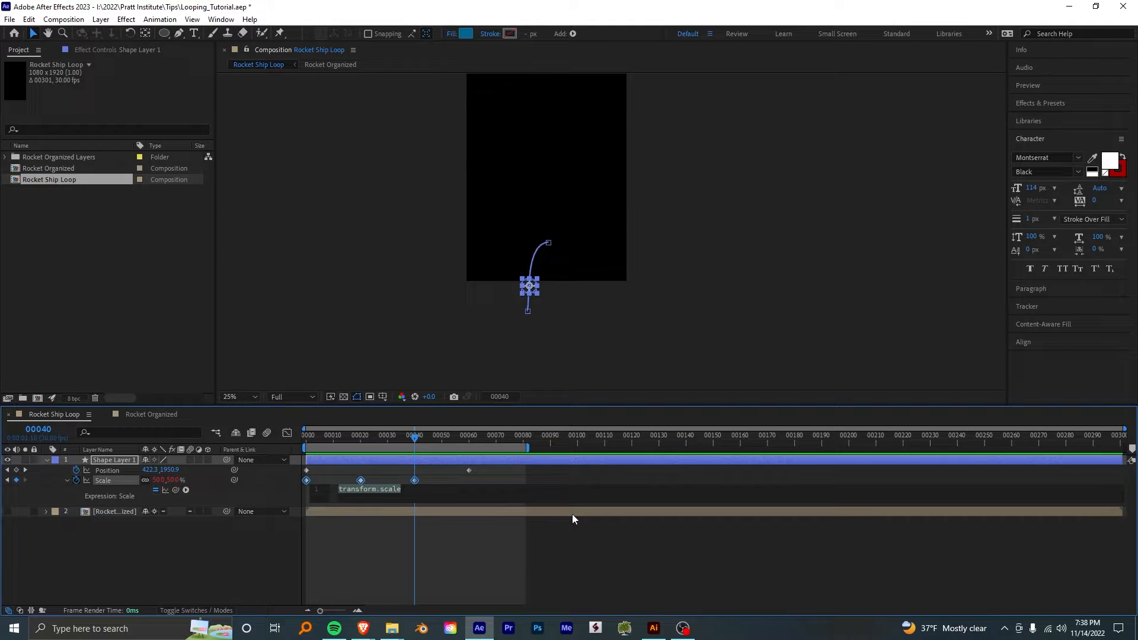
type("loop")
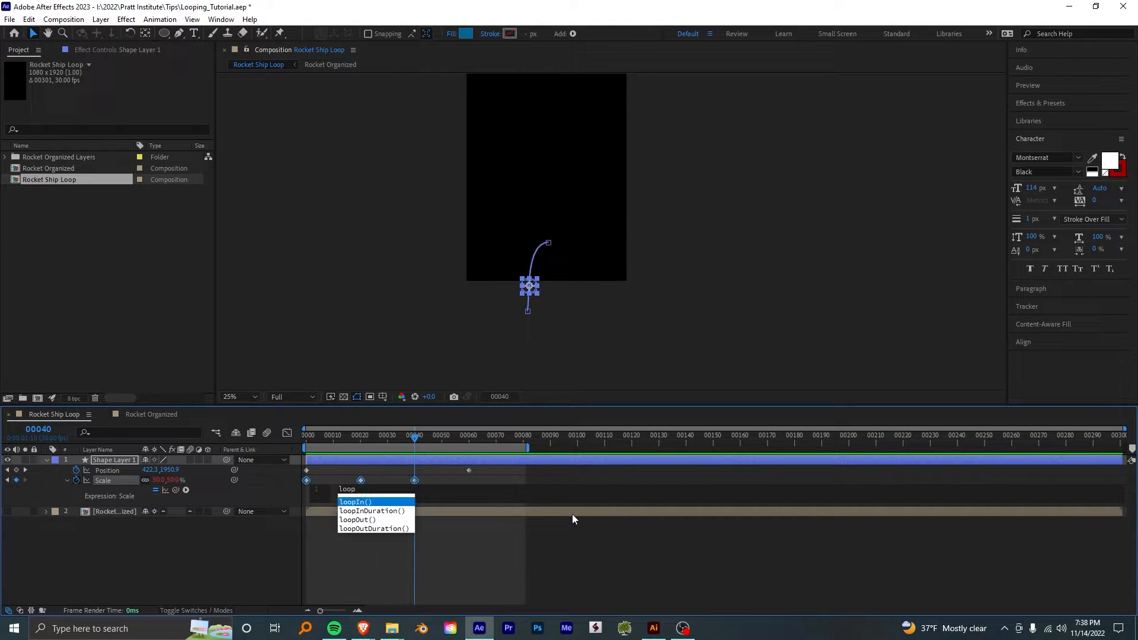
type("Out")
key("Return")
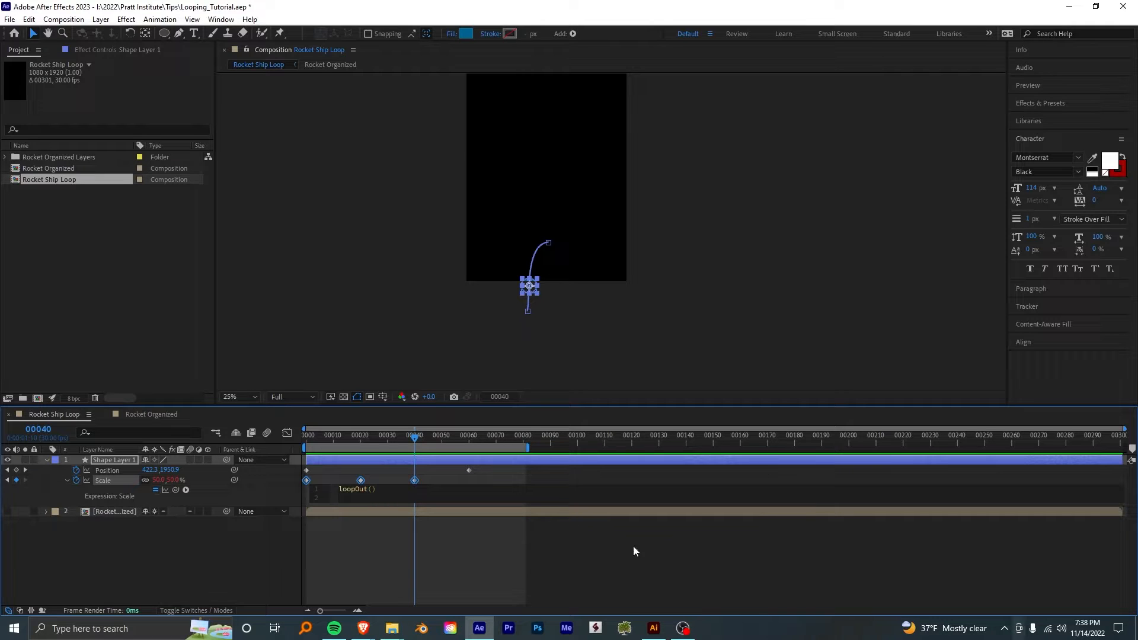
left_click(539, 569)
left_click_drag(452, 440, 244, 466)
key("space")
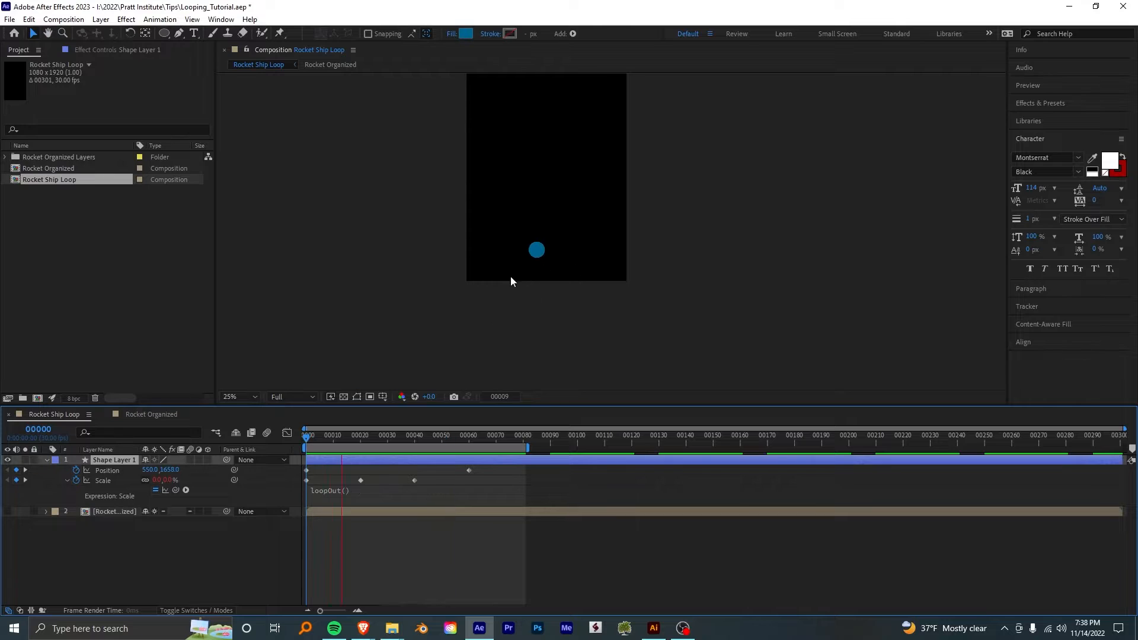
key("space")
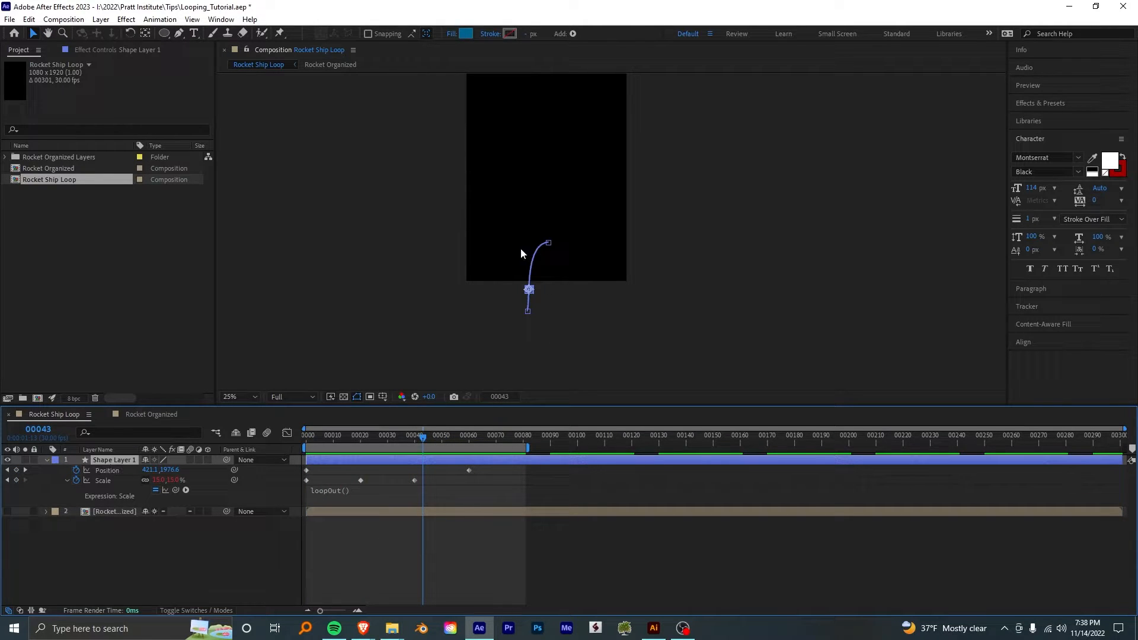
left_click_drag(351, 438, 236, 471)
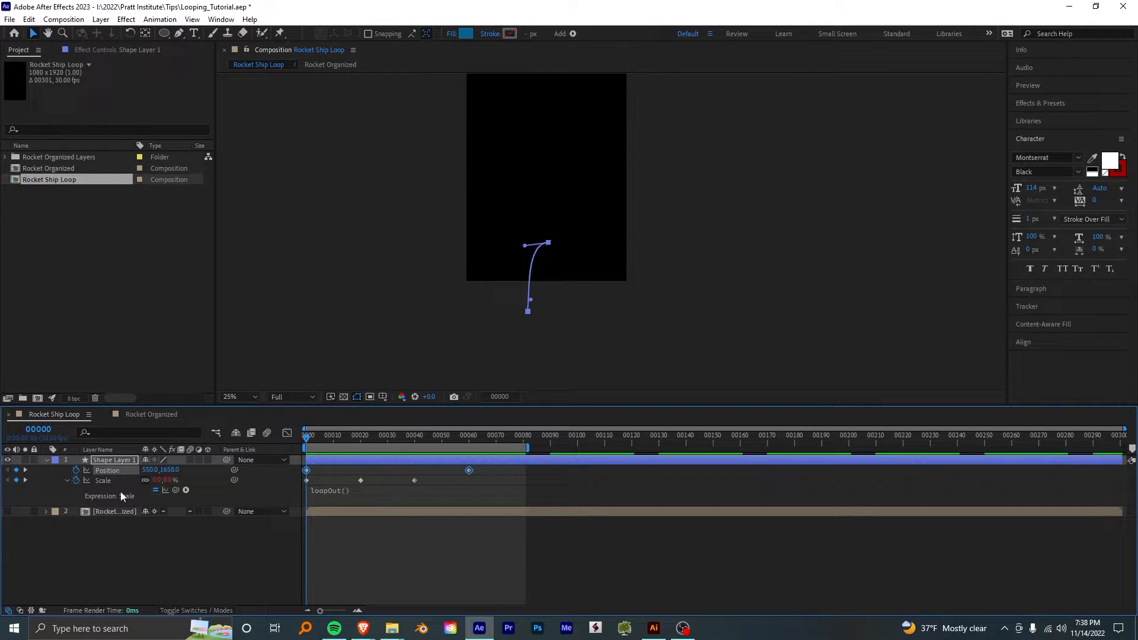
- Create a null object and parent the circle's shape layer to it
left_click(134, 557)
right_click(134, 556)
mouse_move(197, 416)
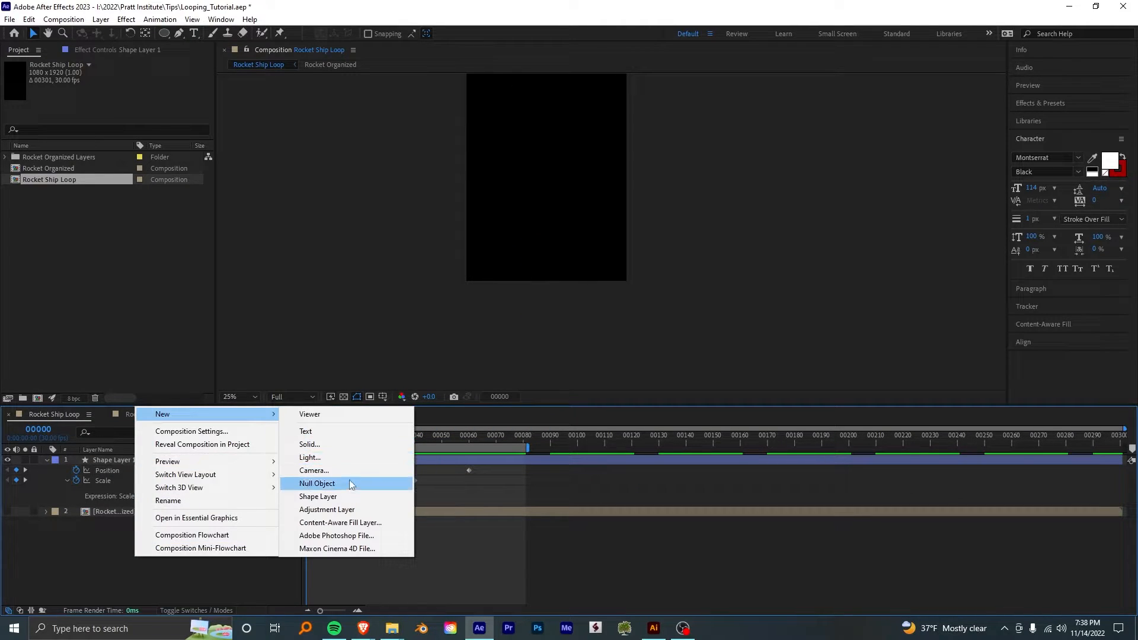
left_click(352, 485)
left_click(113, 472)
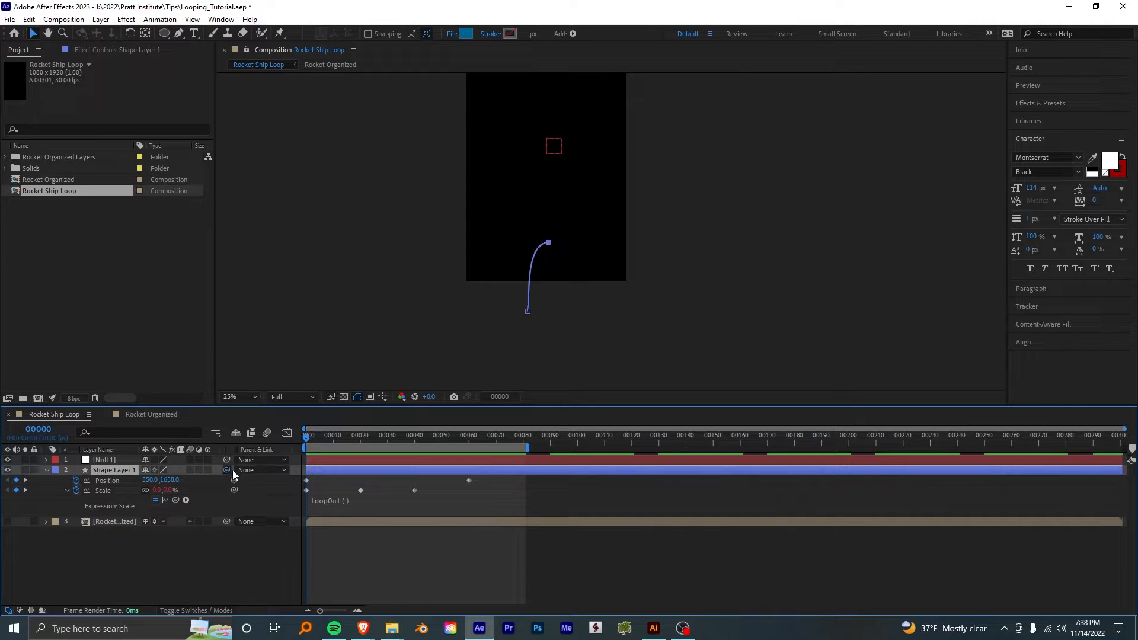
left_click_drag(227, 470, 121, 463)
- Move the null around at frame 16 to test that the circle follows it, undo the last move, and save the project
left_click_drag(341, 439, 349, 442)
left_click(108, 461)
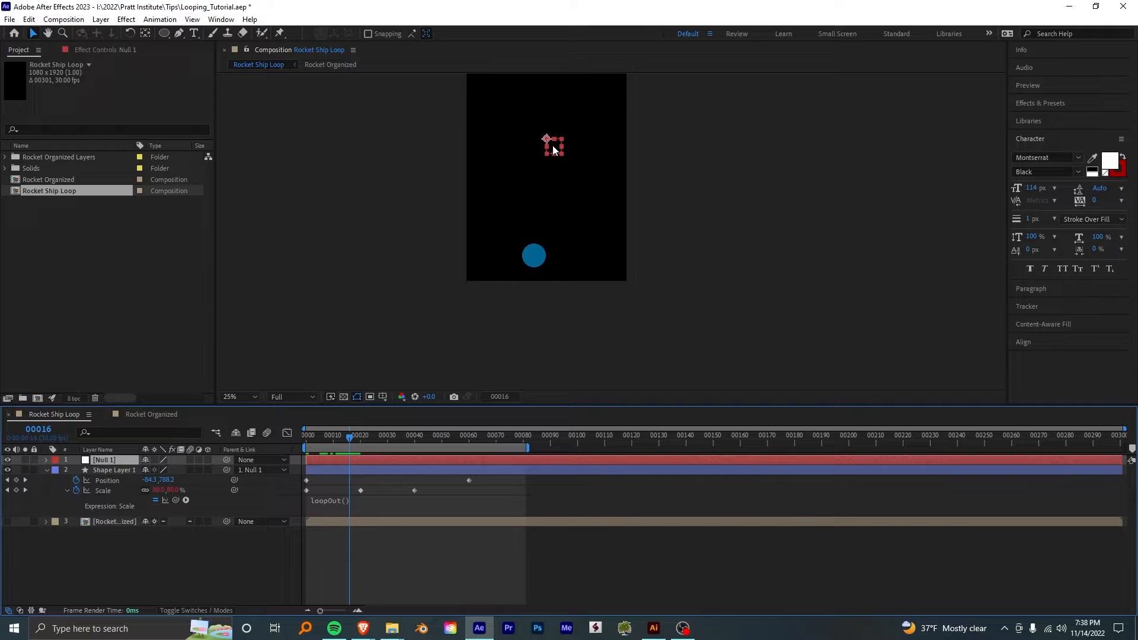
mouse_move(562, 148)
left_mouse_down()
mouse_move(562, 163)
mouse_move(562, 119)
mouse_move(546, 142)
left_mouse_up()
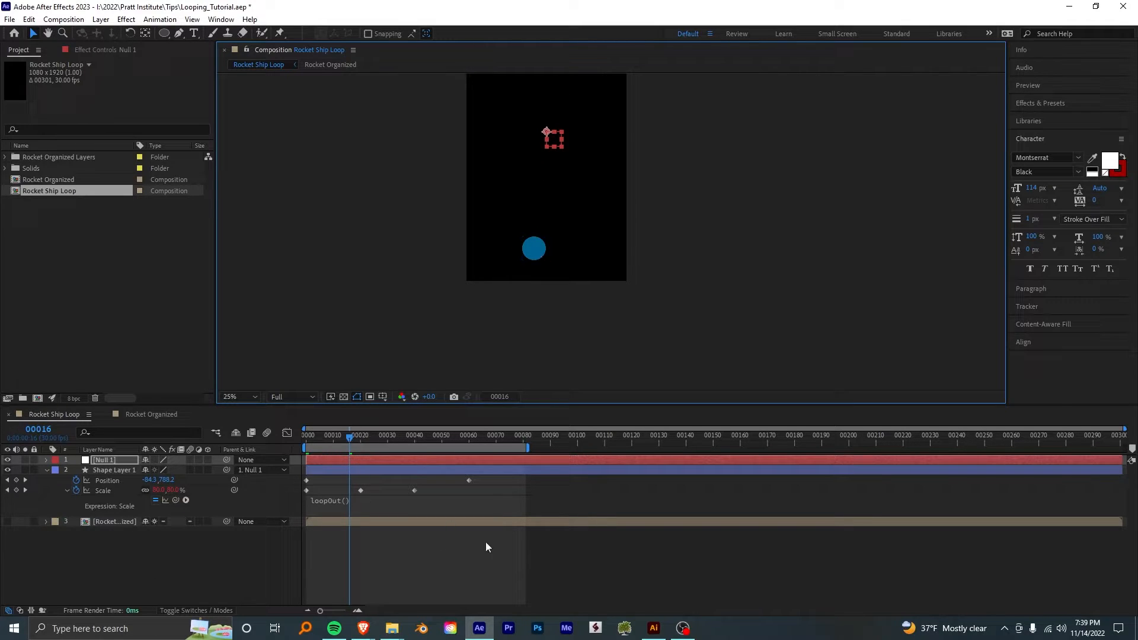
key("ctrl+z")
key("ctrl+s")
- Scrub through the circle's scaling and change its Scale expression to loopOut("pingpong")
left_click_drag(416, 434, 414, 448)
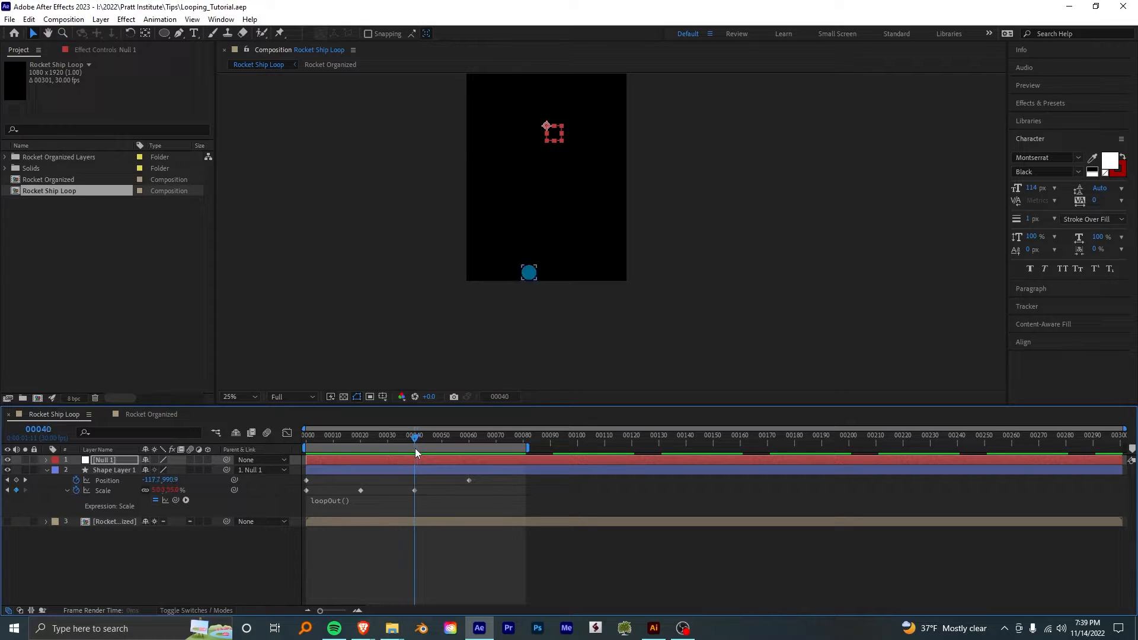
left_click(412, 487)
key("Home")
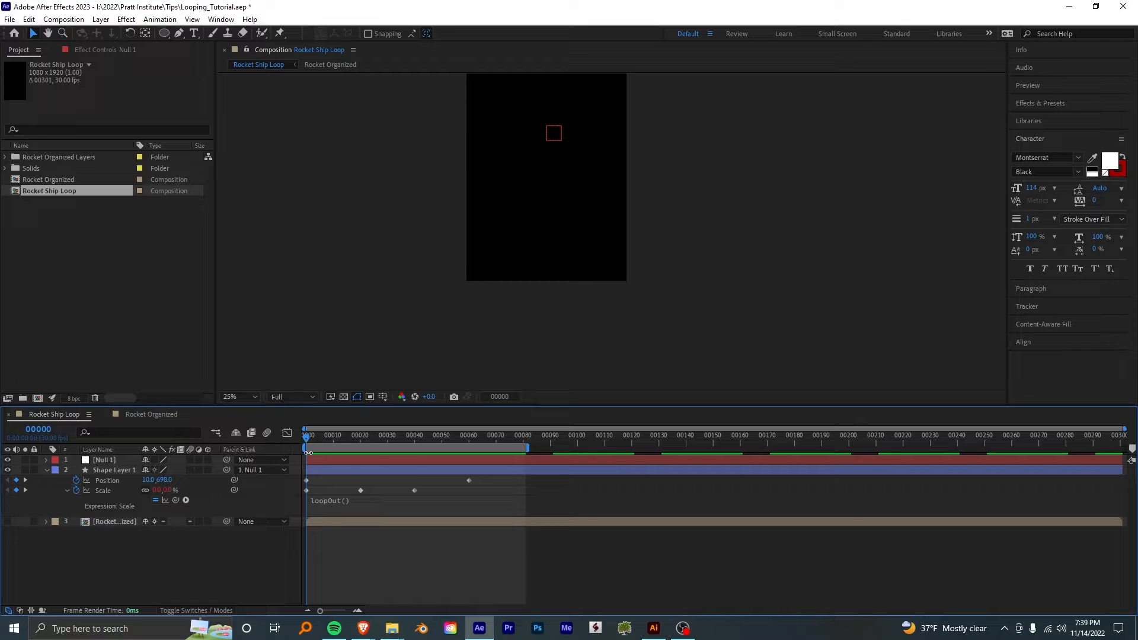
left_click_drag(315, 437, 390, 474)
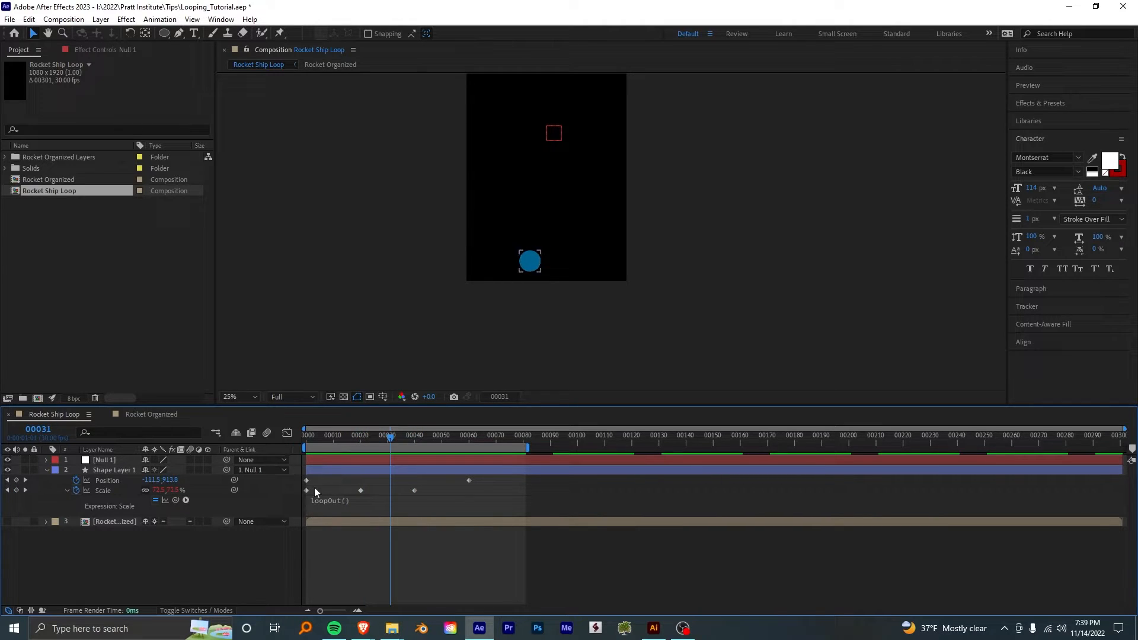
left_click(338, 501)
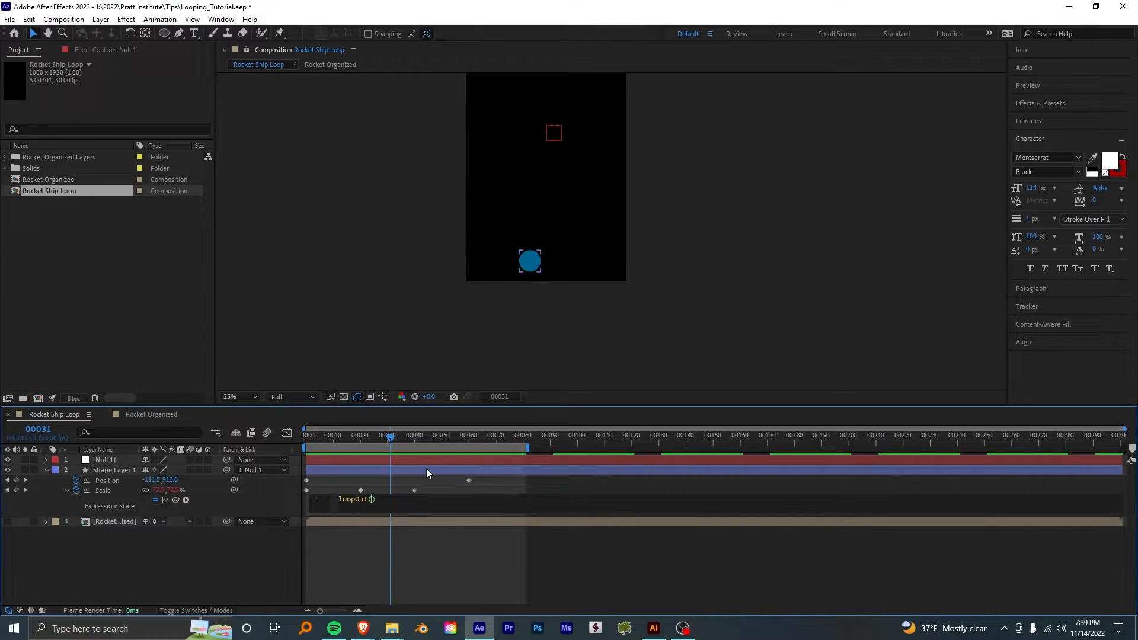
type("\"")
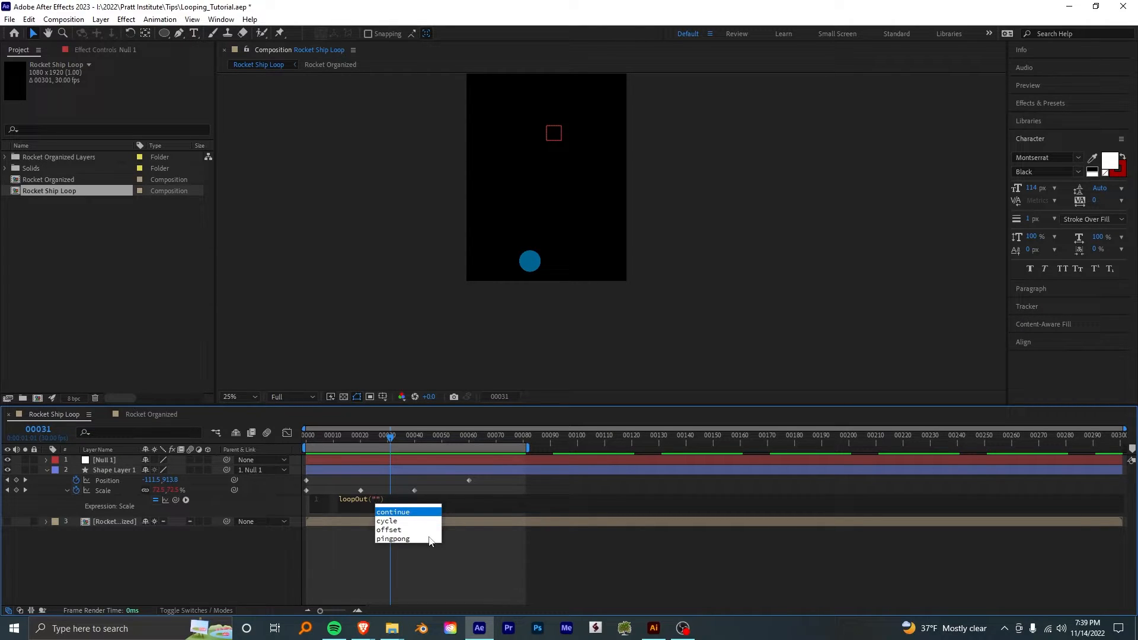
left_click(392, 540)
left_click(393, 539)
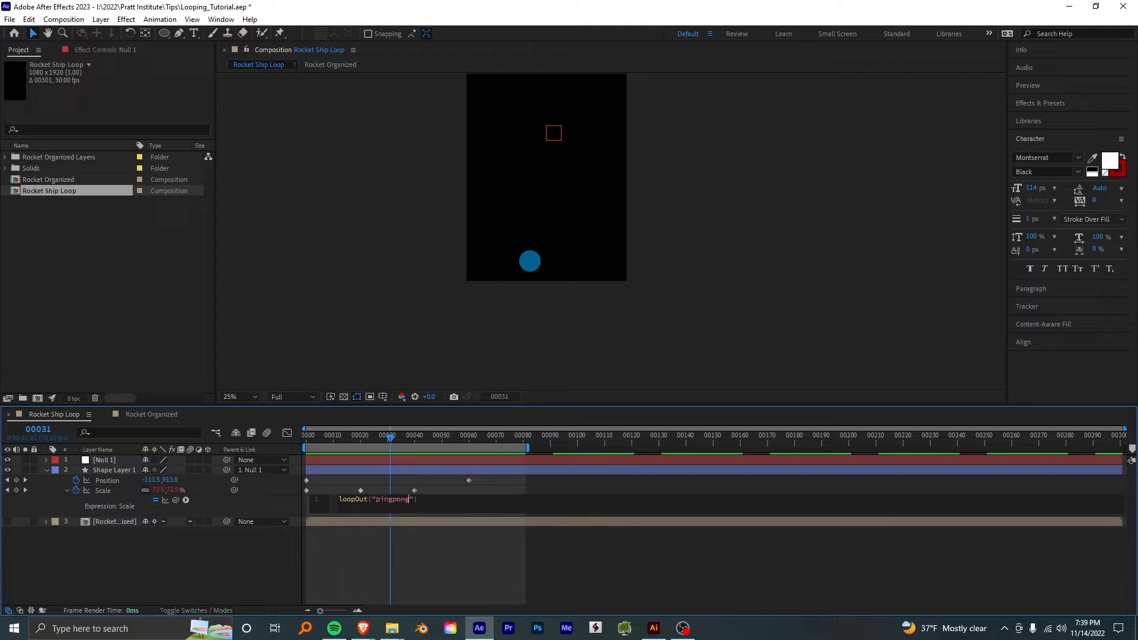
left_click(412, 481)
- Check the ping-pong scaling over time, apply Easy Ease to all three Scale keyframes, and show their curve in the graph editor
left_click_drag(325, 438, 469, 525)
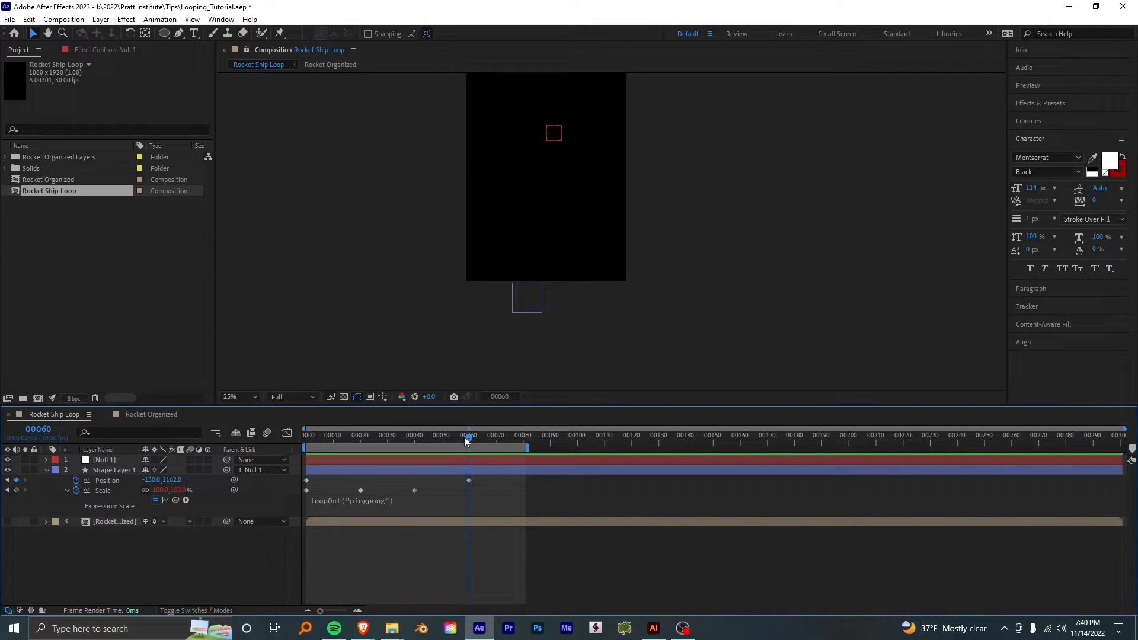
left_click_drag(469, 439, 520, 456)
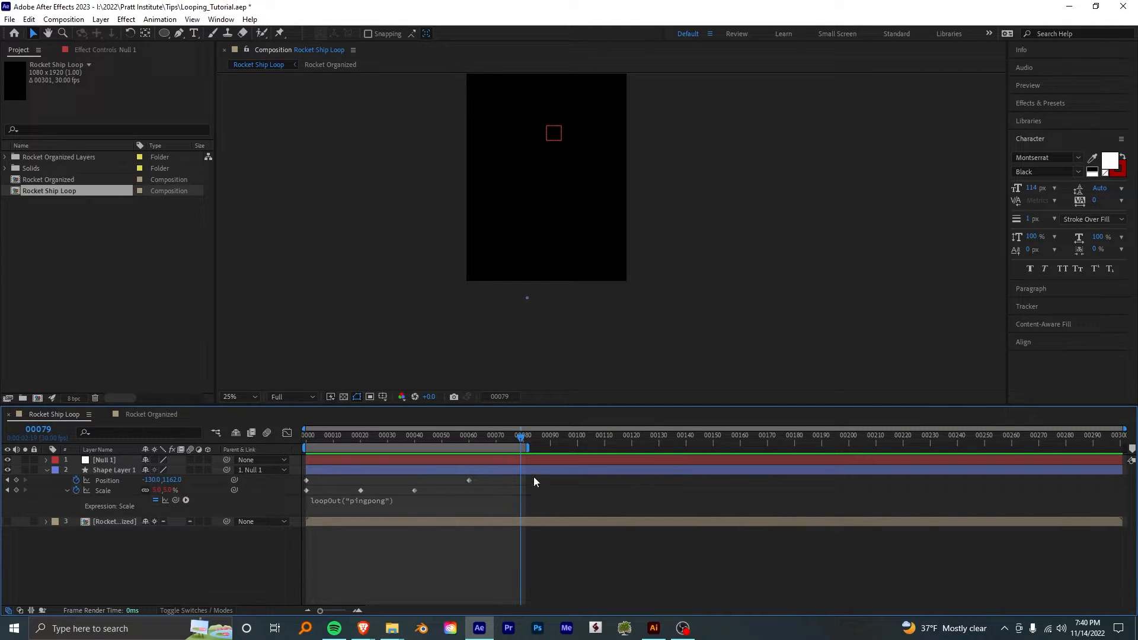
left_click_drag(519, 434, 358, 477)
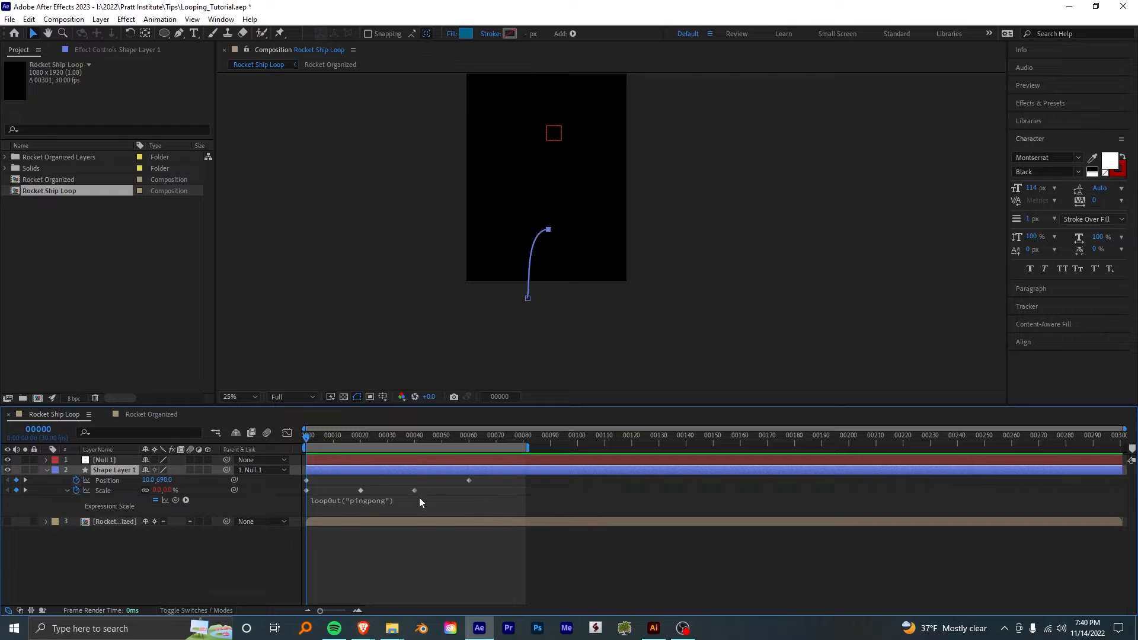
left_click_drag(447, 487, 301, 503)
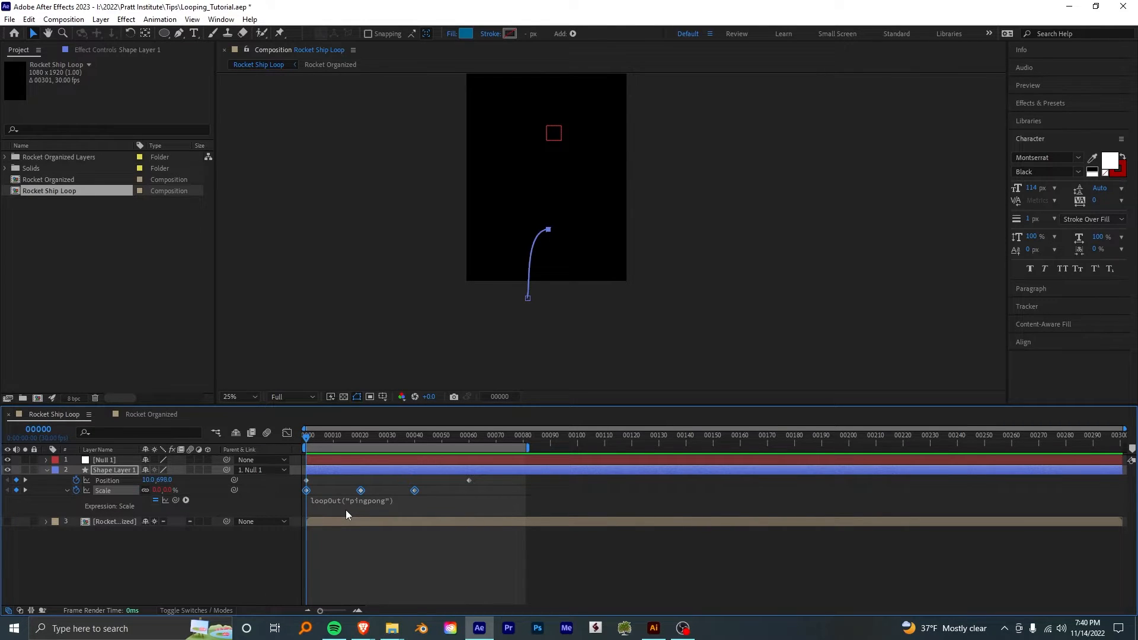
key("F9")
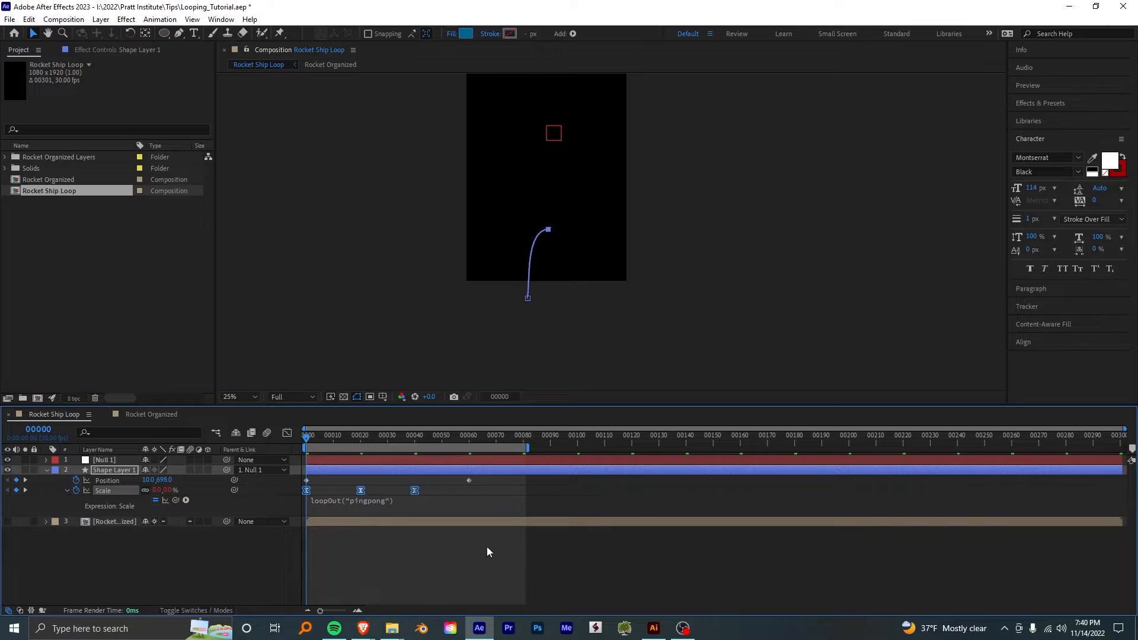
left_click(286, 434)
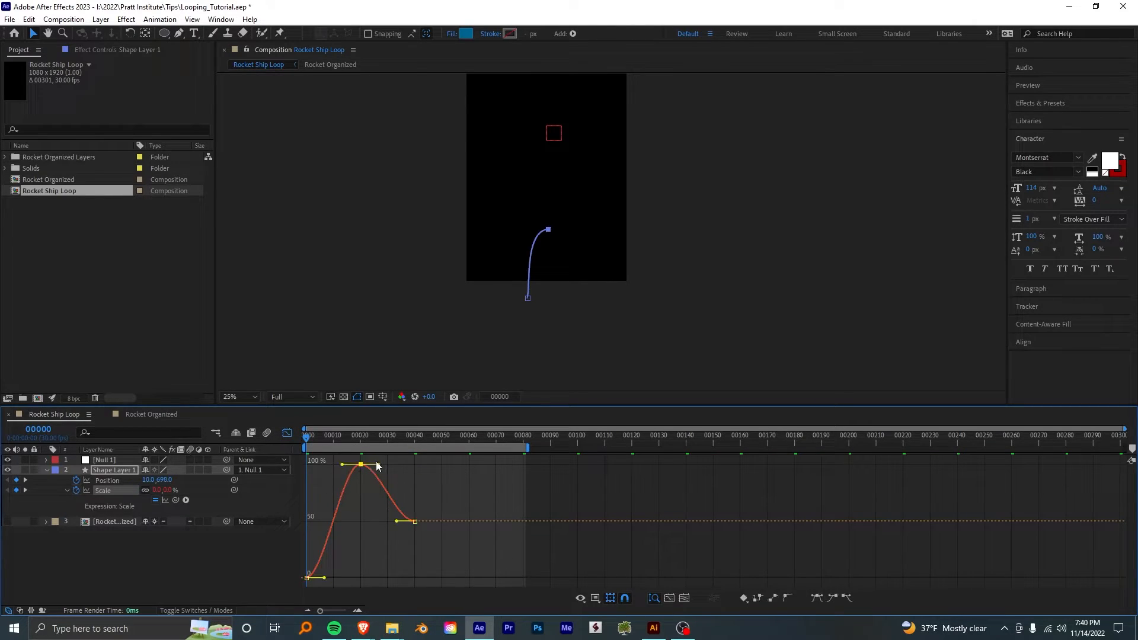
- Select all the circle's Scale keyframes, lengthen their easing handles for a steeper ease, and preview the motion
left_click_drag(417, 462, 302, 586)
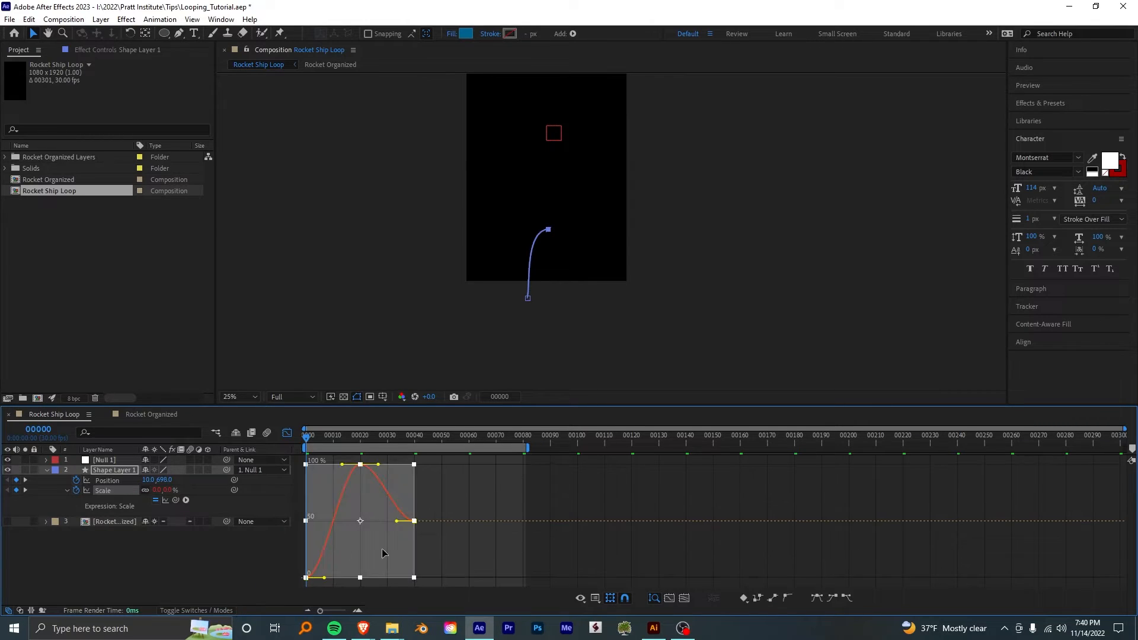
left_click_drag(378, 465, 333, 465)
left_click_drag(327, 465, 324, 465)
key("space")
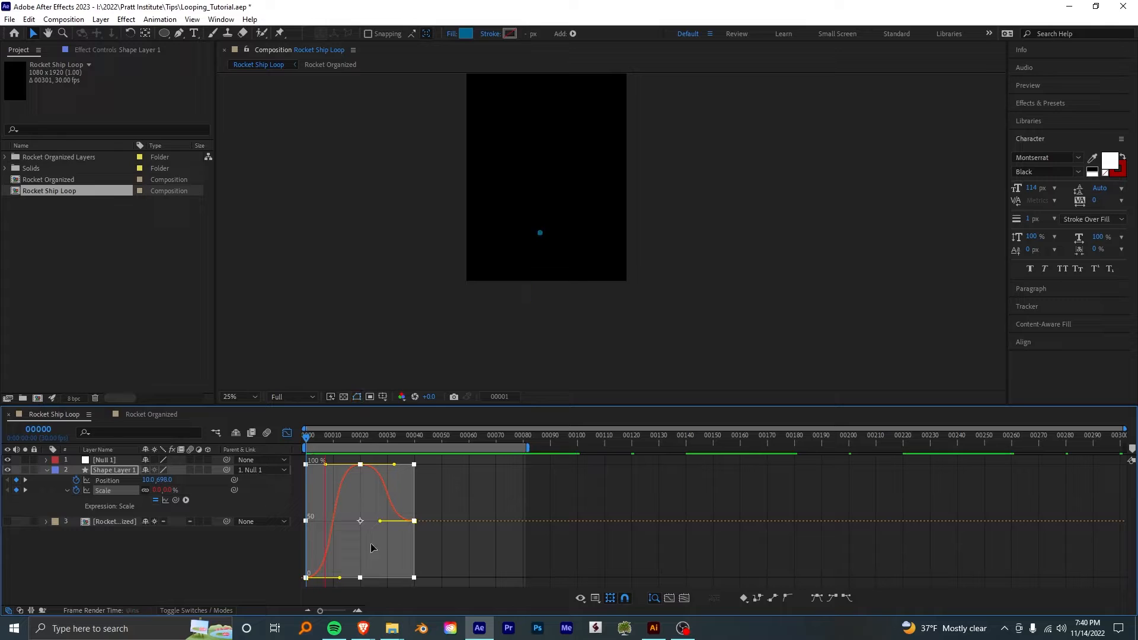
left_click(302, 454)
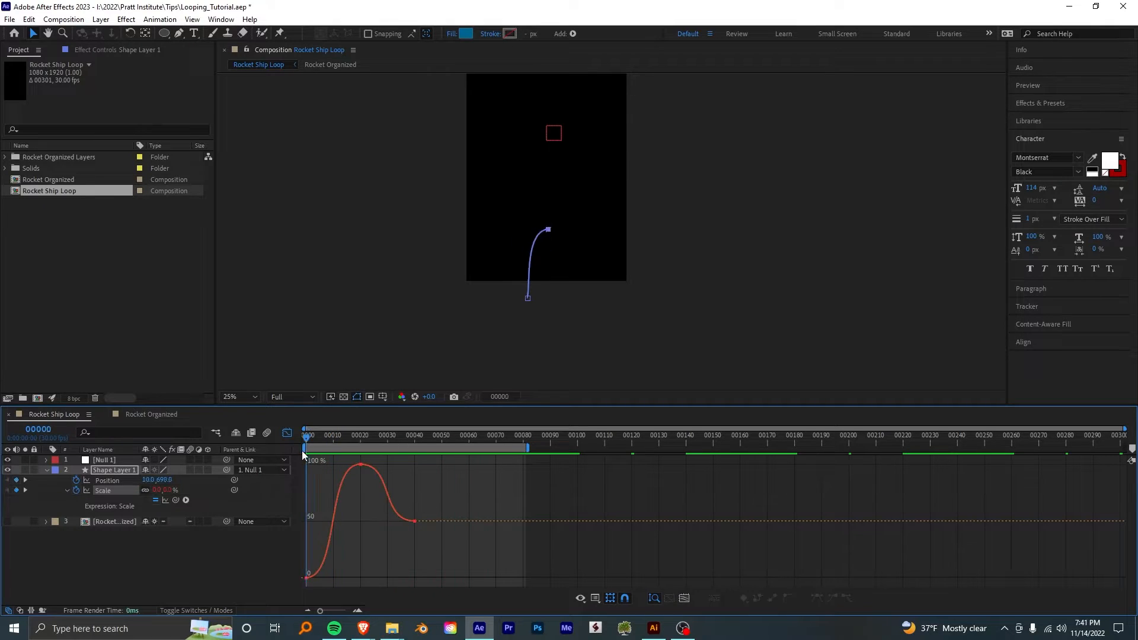
- Close the graph editor, duplicate the circle layer, shift the copy to start at frame 20, and preview both circles
left_click_drag(307, 439, 360, 439)
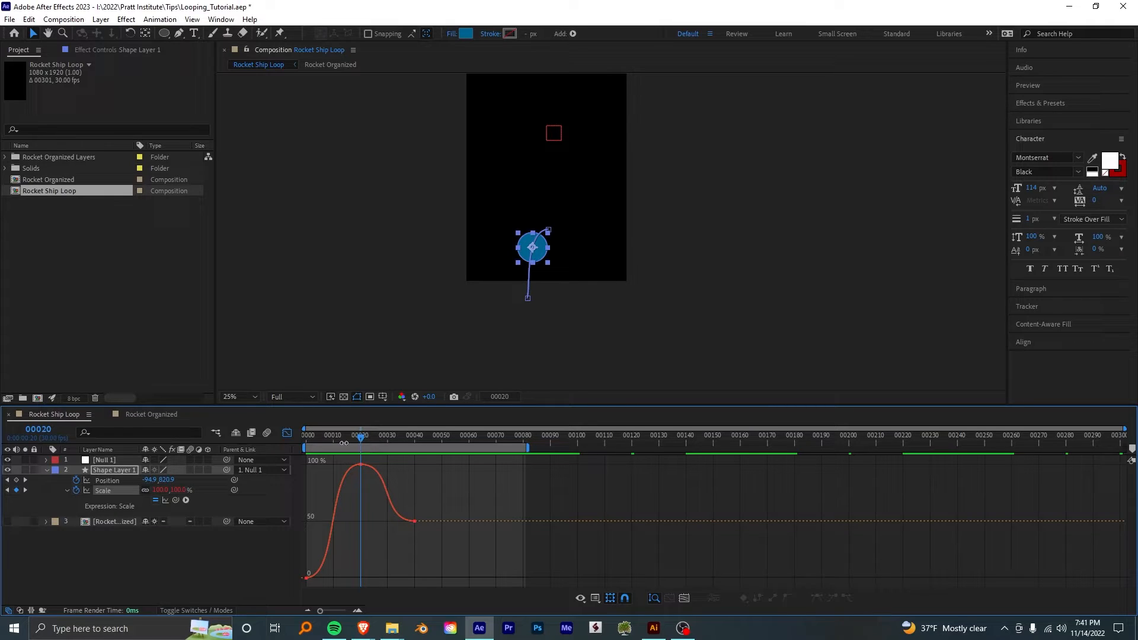
left_click_drag(344, 443, 360, 478)
left_click(286, 433)
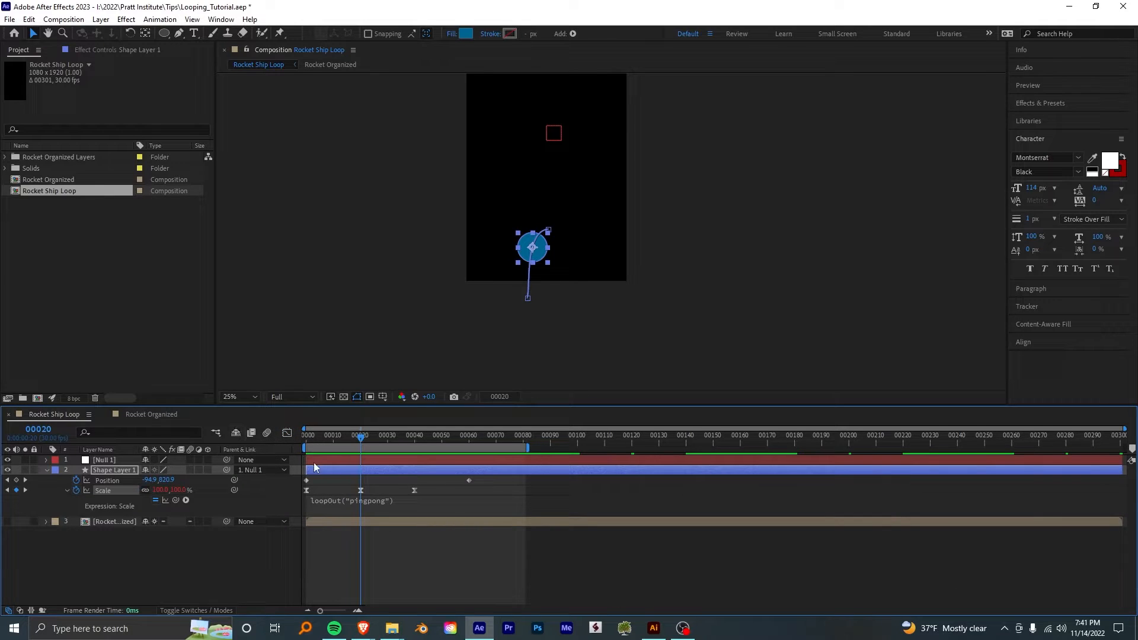
key("ctrl+d")
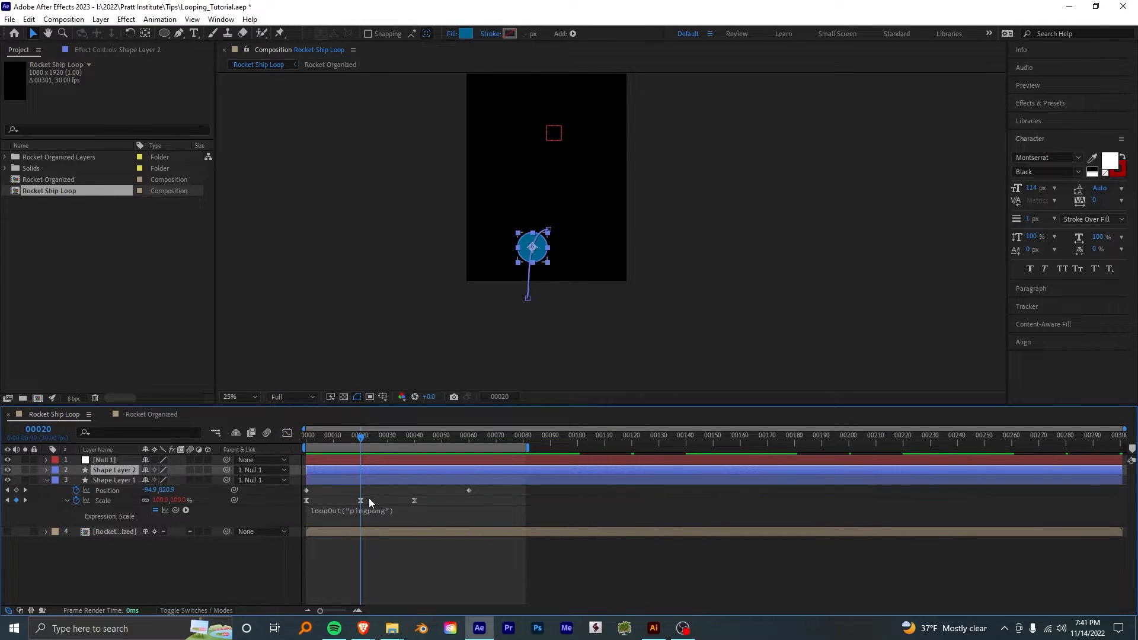
left_click_drag(319, 473, 373, 473)
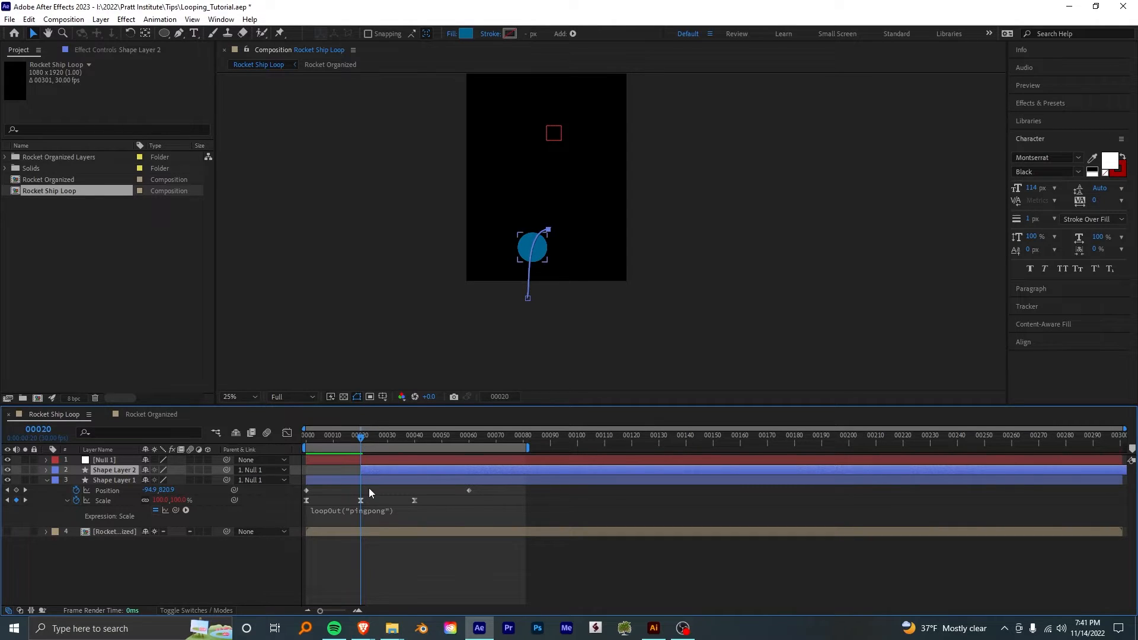
left_click(368, 483)
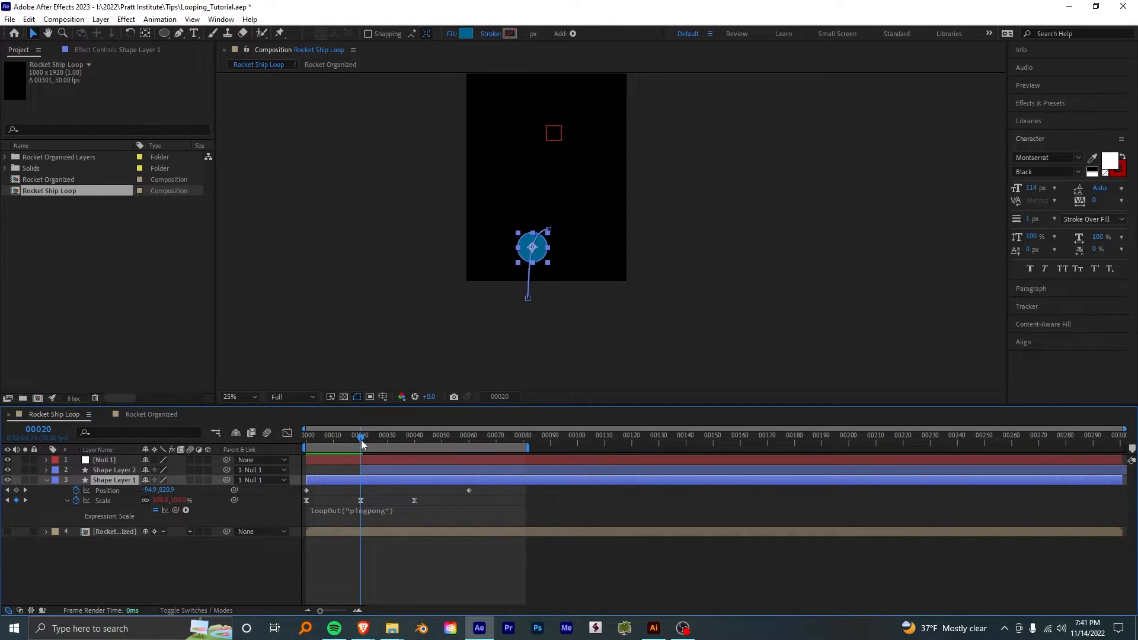
left_click_drag(361, 440, 303, 442)
key("space")
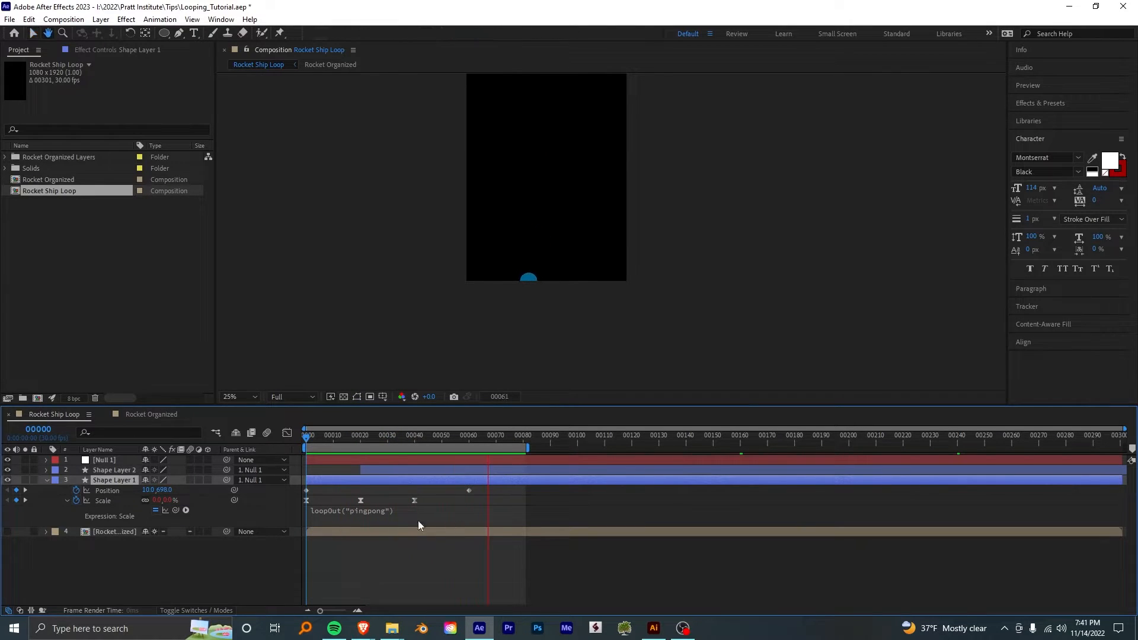
key("space")
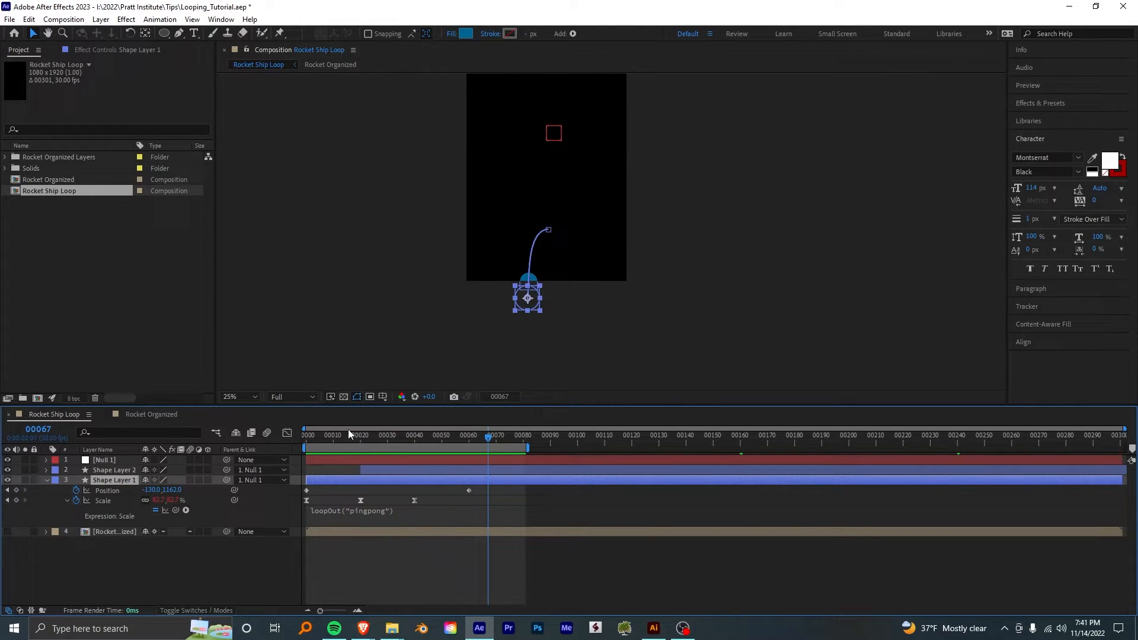
- Make two more duplicates of the circle layer so the staggered copies also start at frames 40 and 60
left_click_drag(348, 433, 408, 448)
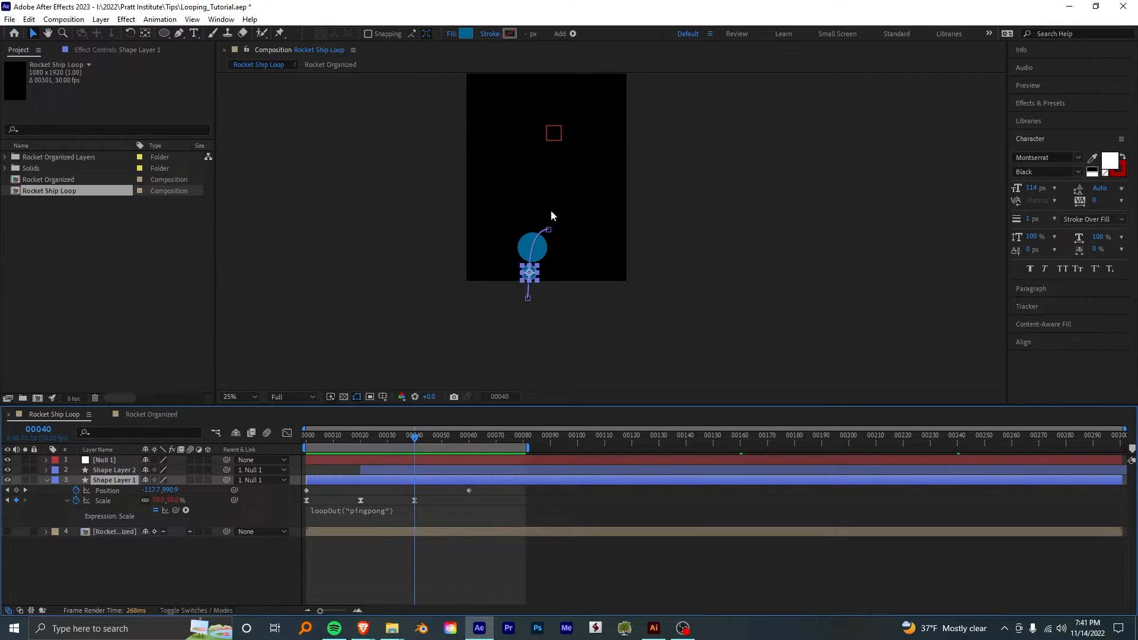
left_click(416, 471)
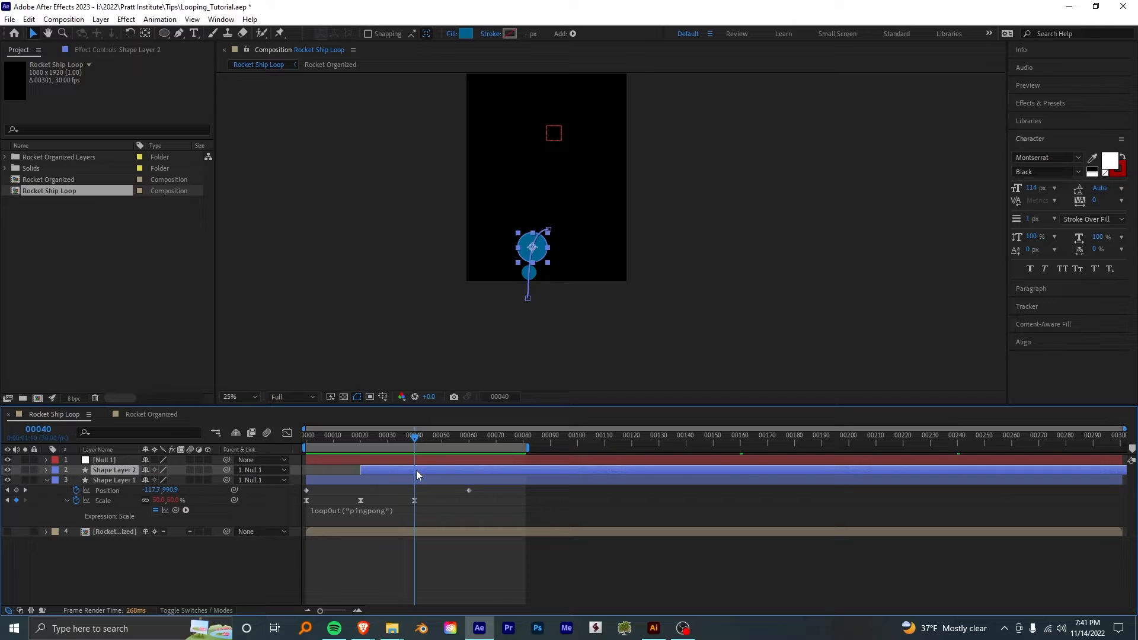
key("ctrl+d")
left_click(387, 478)
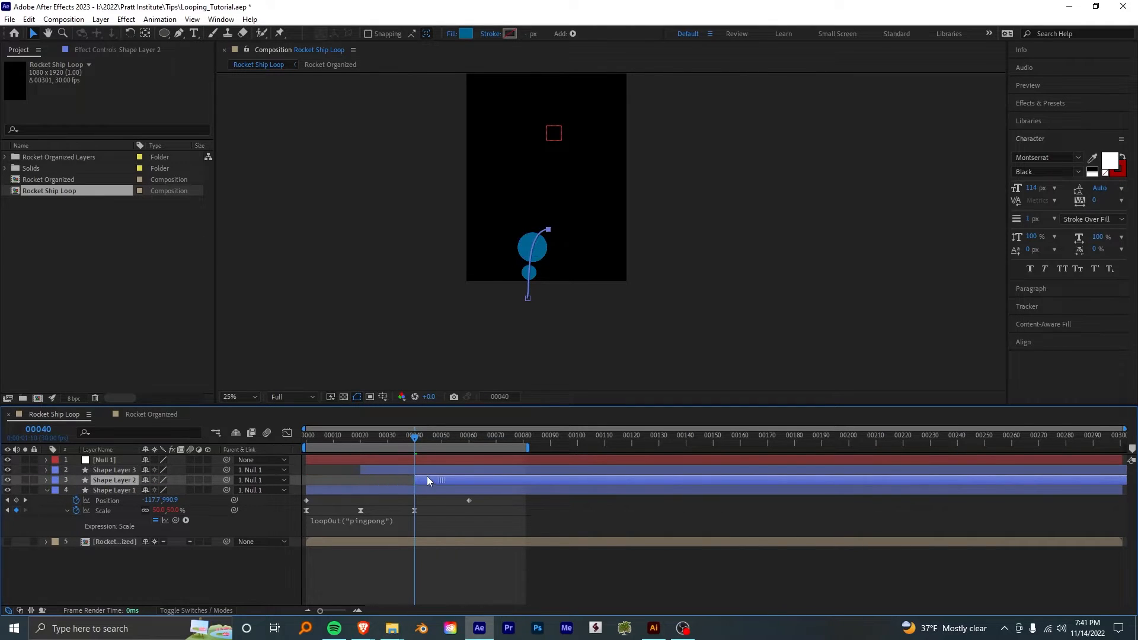
left_click_drag(394, 472, 494, 474)
right_click(434, 475)
key("ctrl+d")
- Play back the four staggered circles and compare the composition at frame 80 with frame 0
left_click_drag(422, 442, 306, 435)
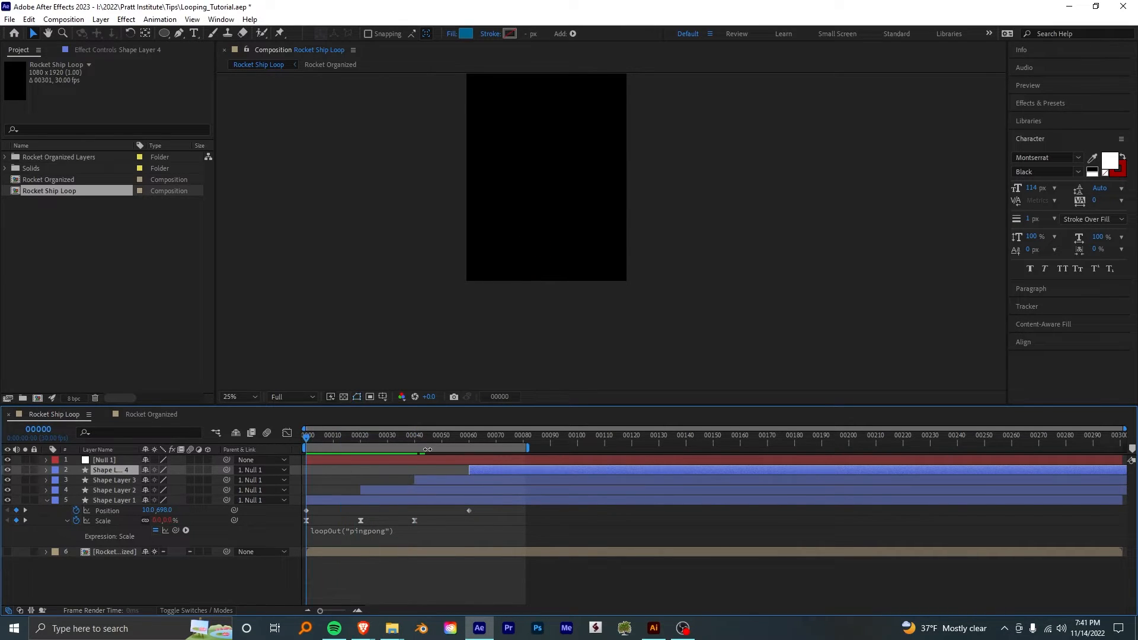
key("space")
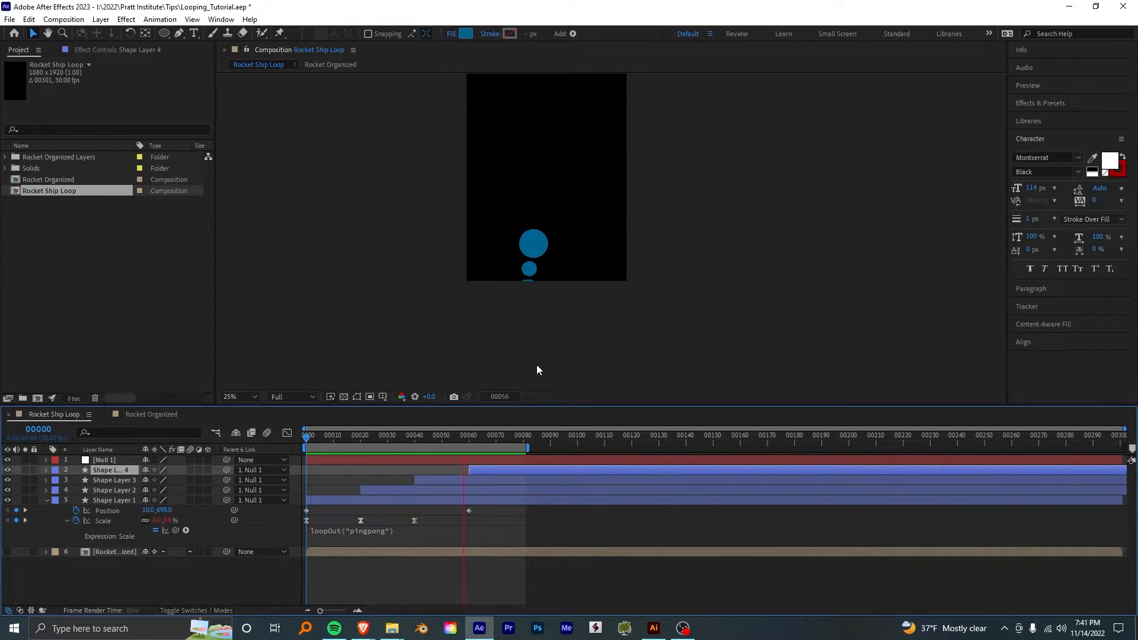
key("space")
key("space")
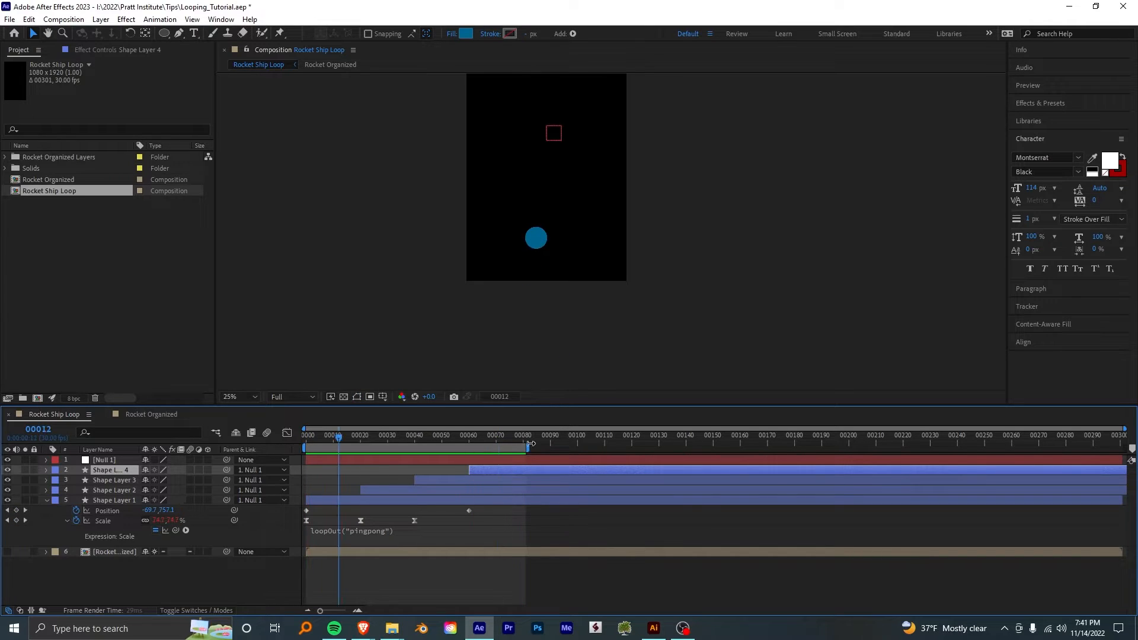
left_click(521, 438)
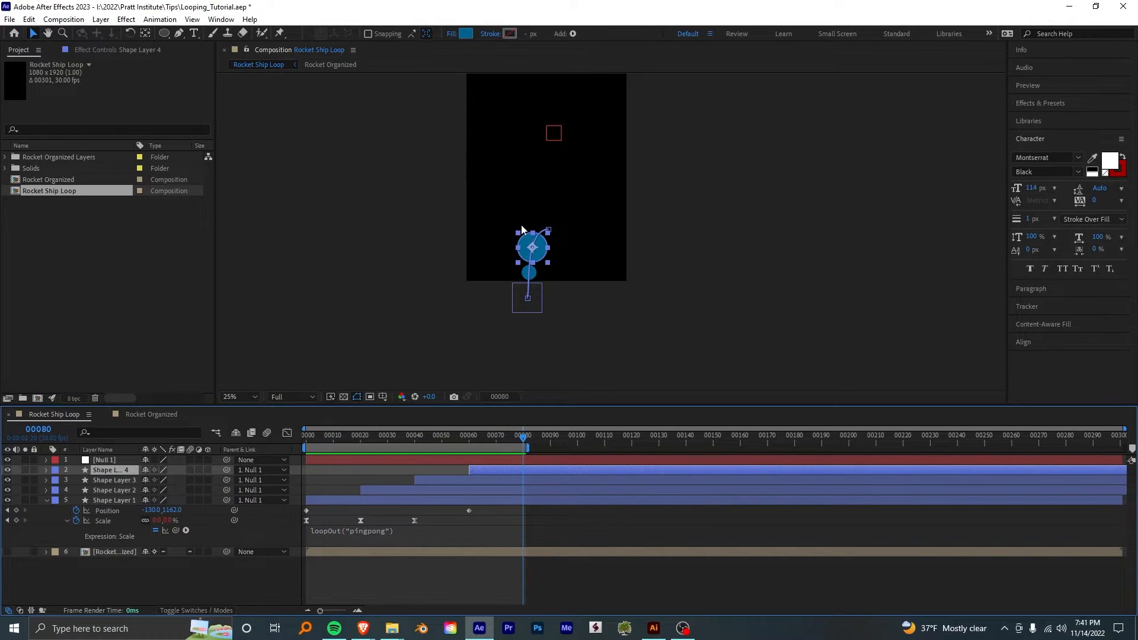
left_click_drag(328, 439, 266, 450)
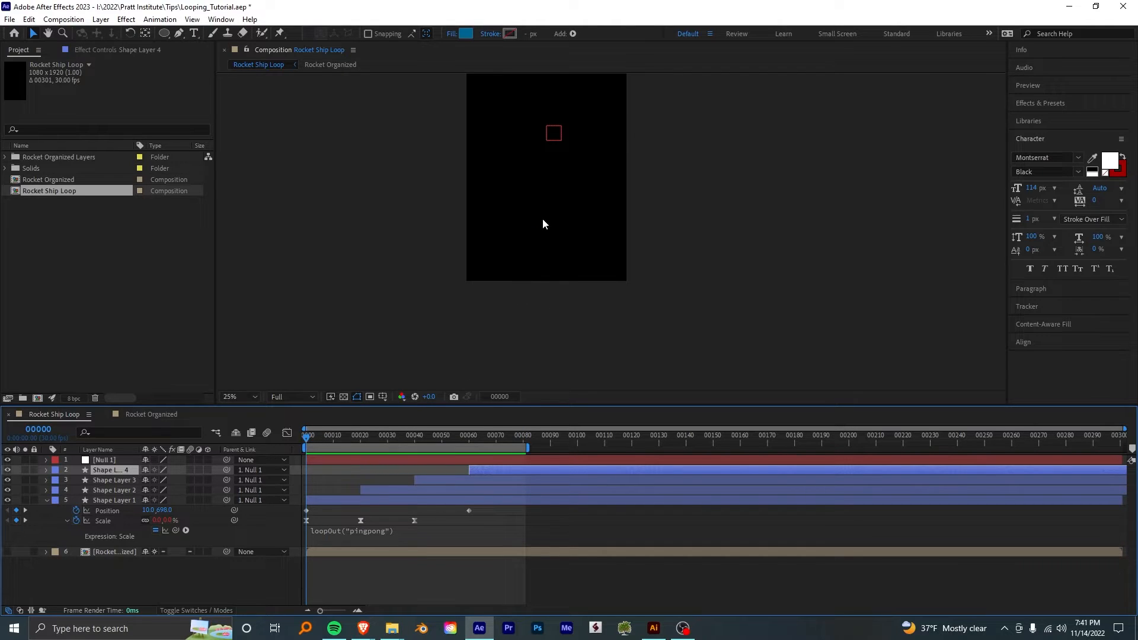
- Set the work area to begin at frame 40 and play the loop
left_click_drag(325, 438, 412, 454)
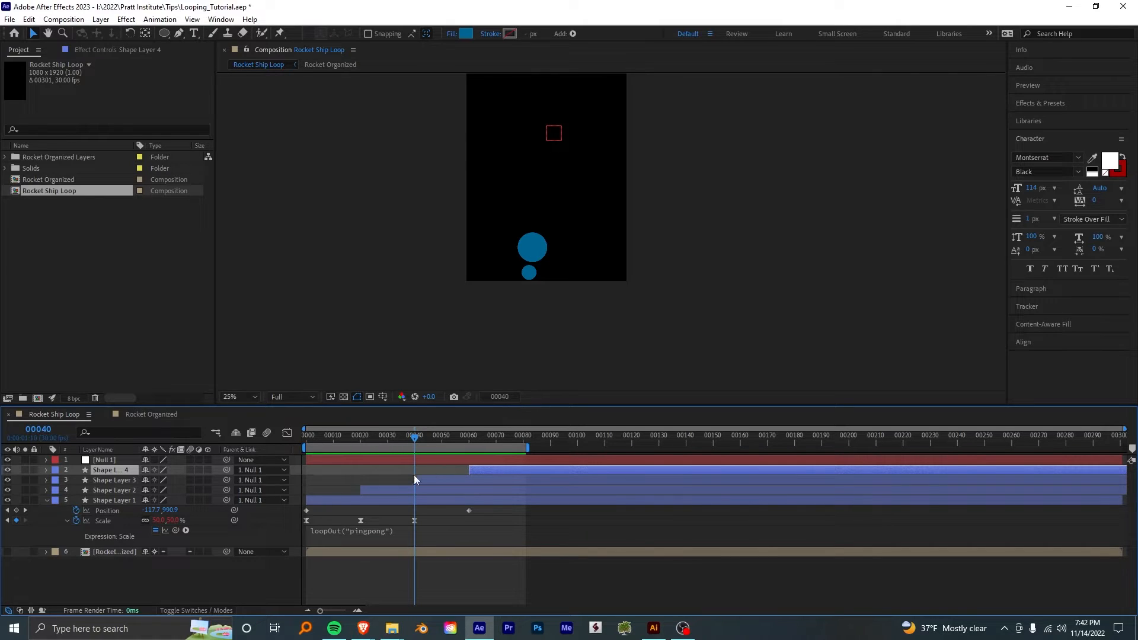
key("b")
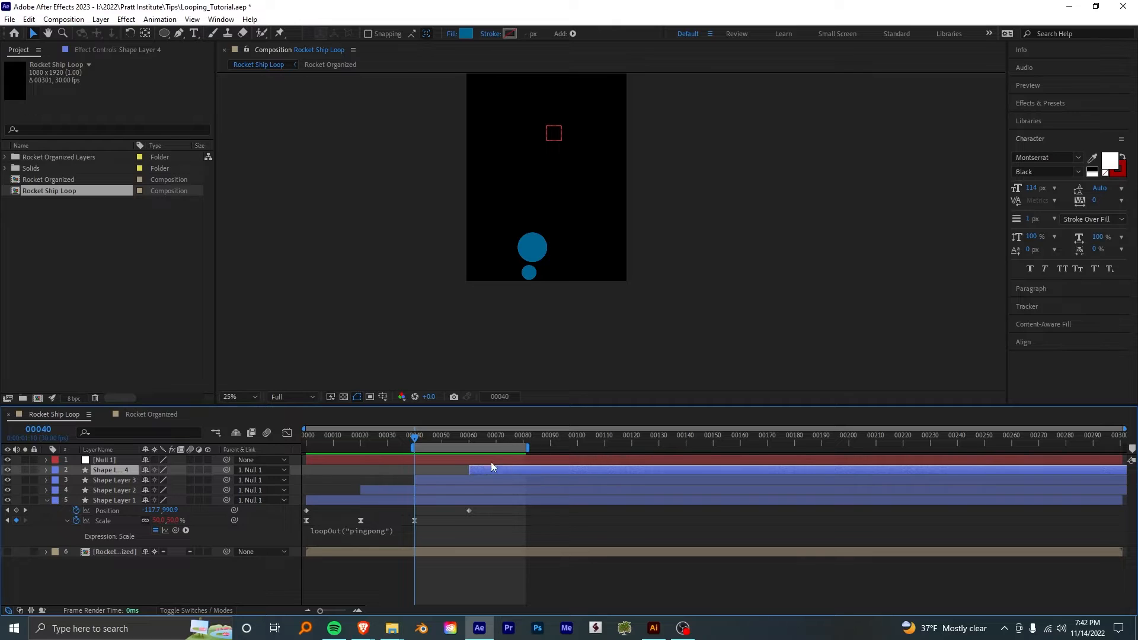
key("space")
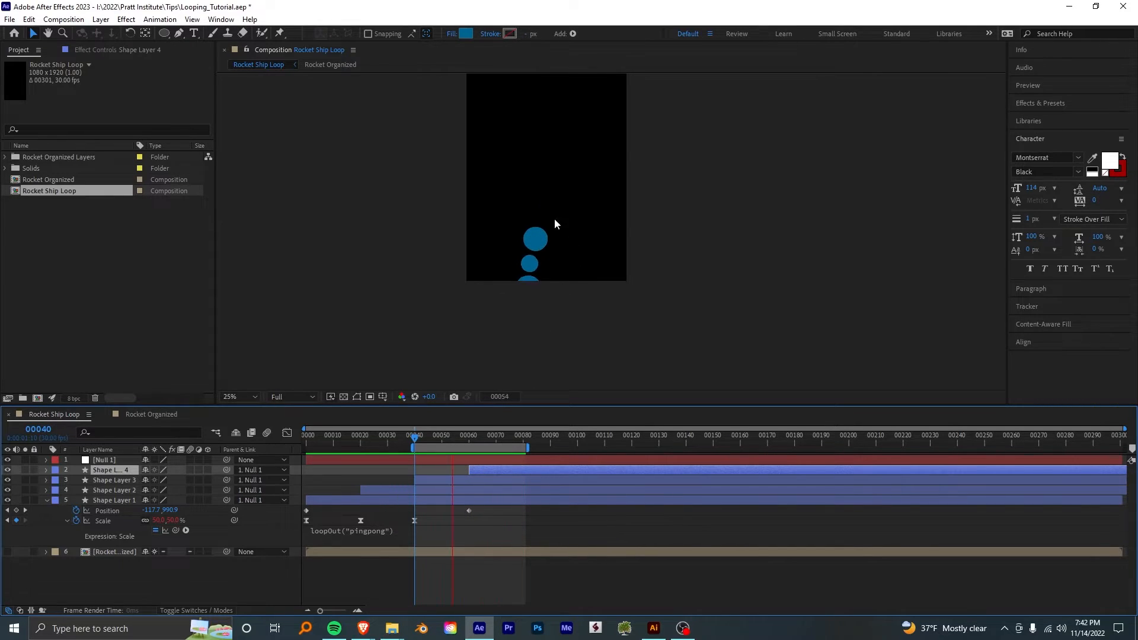
- Collapse the original circle layer's properties and add a new adjustment layer above all layers
left_click(47, 501)
right_click(146, 545)
mouse_move(183, 403)
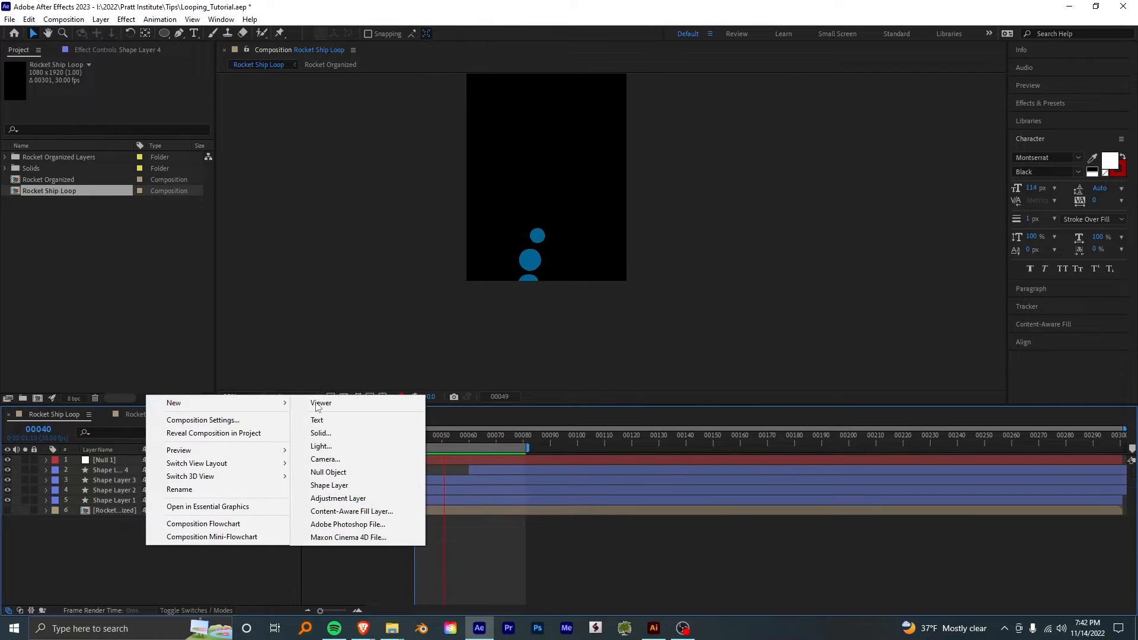
left_click(337, 498)
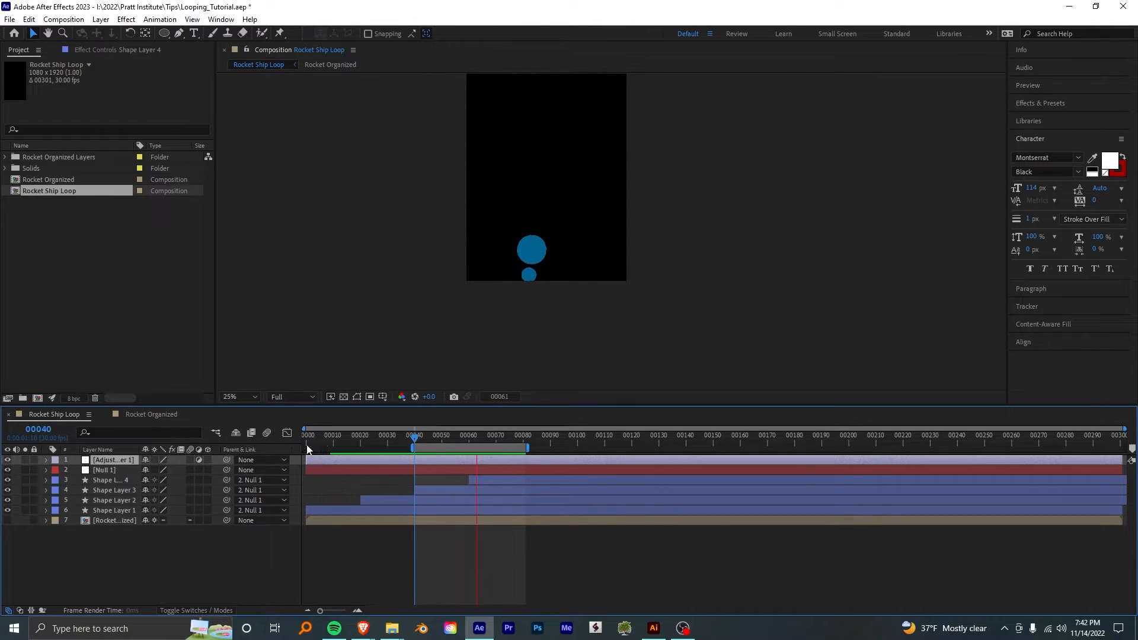
- Apply Fast Box Blur to the adjustment layer with a Blur Radius of 50 and Repeat Edge Pixels on
left_click(115, 52)
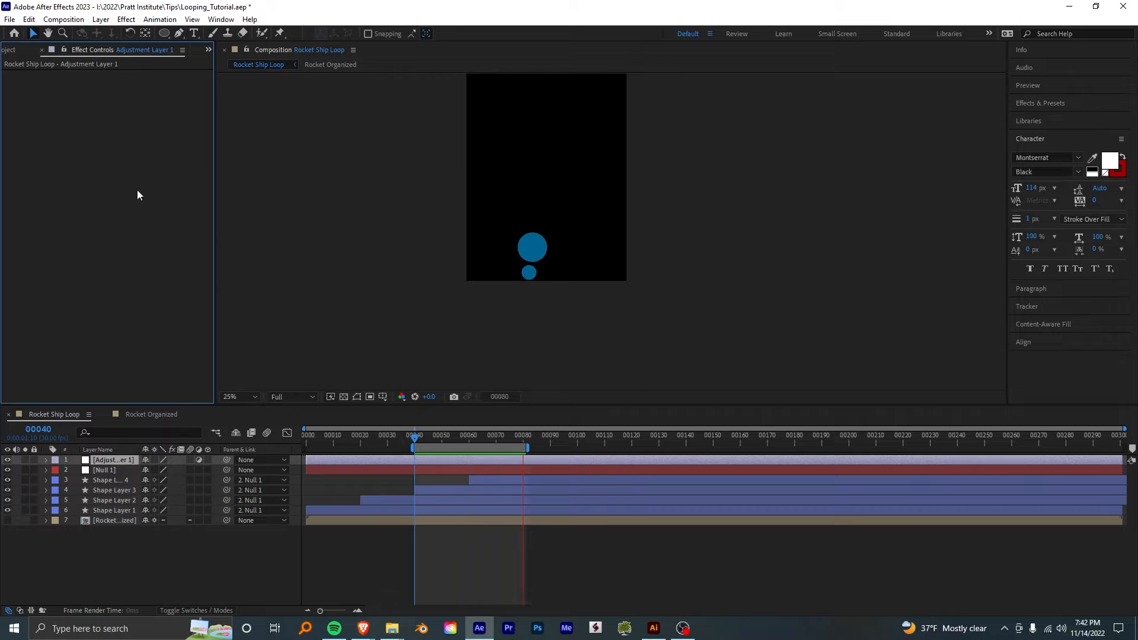
right_click(90, 147)
mouse_move(119, 222)
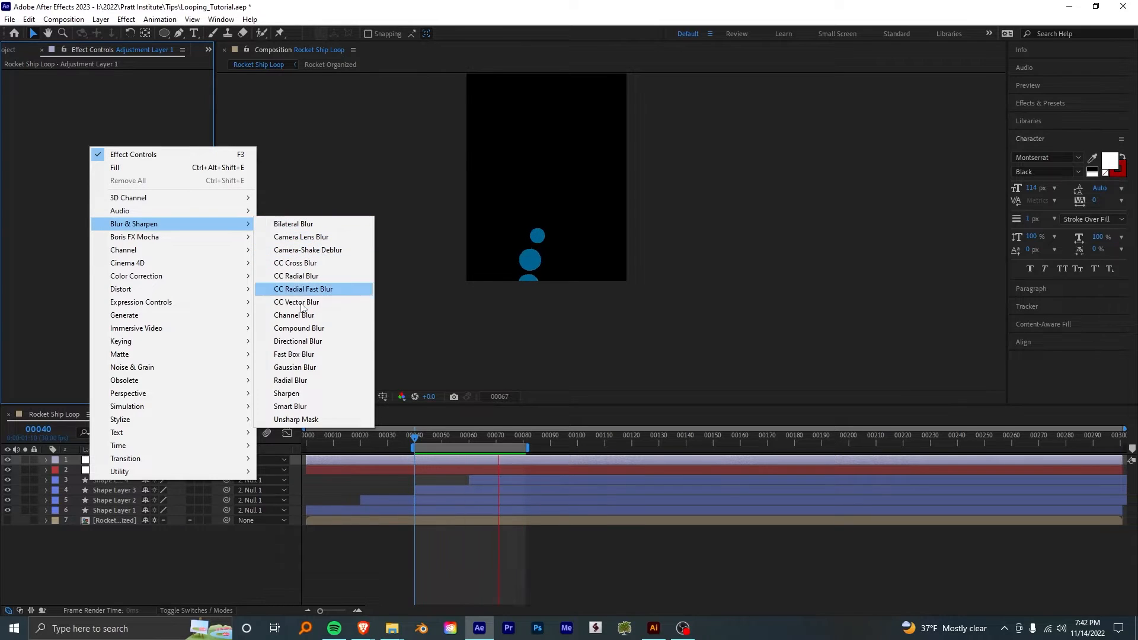
left_click(299, 354)
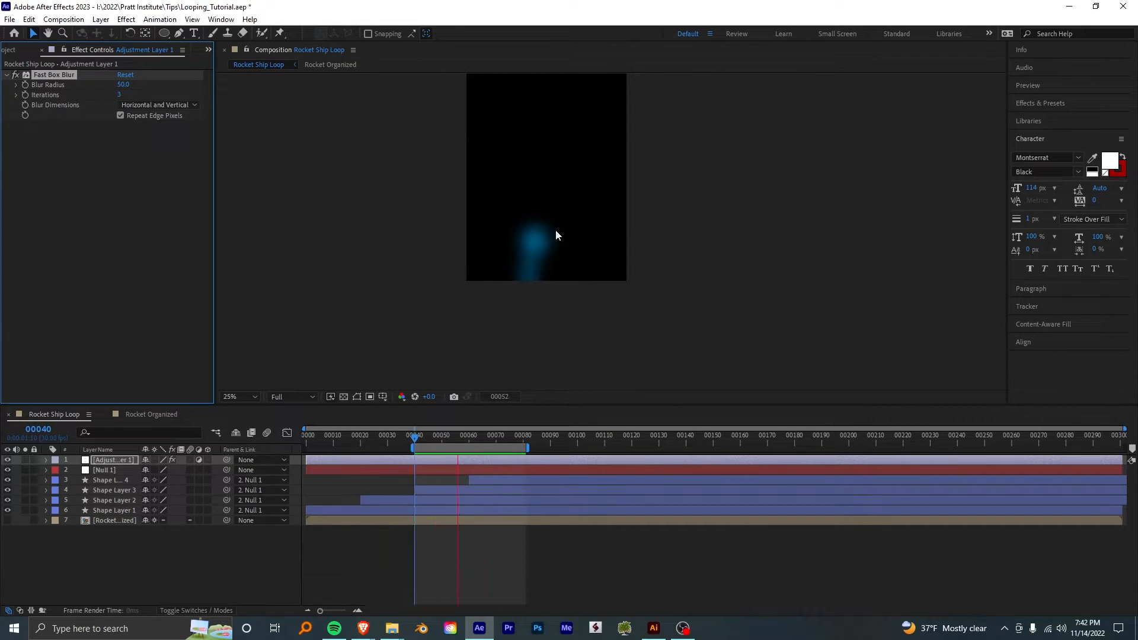
- Add a Curves effect to the adjustment layer below the blur and set its channel to Alpha
left_click(109, 194)
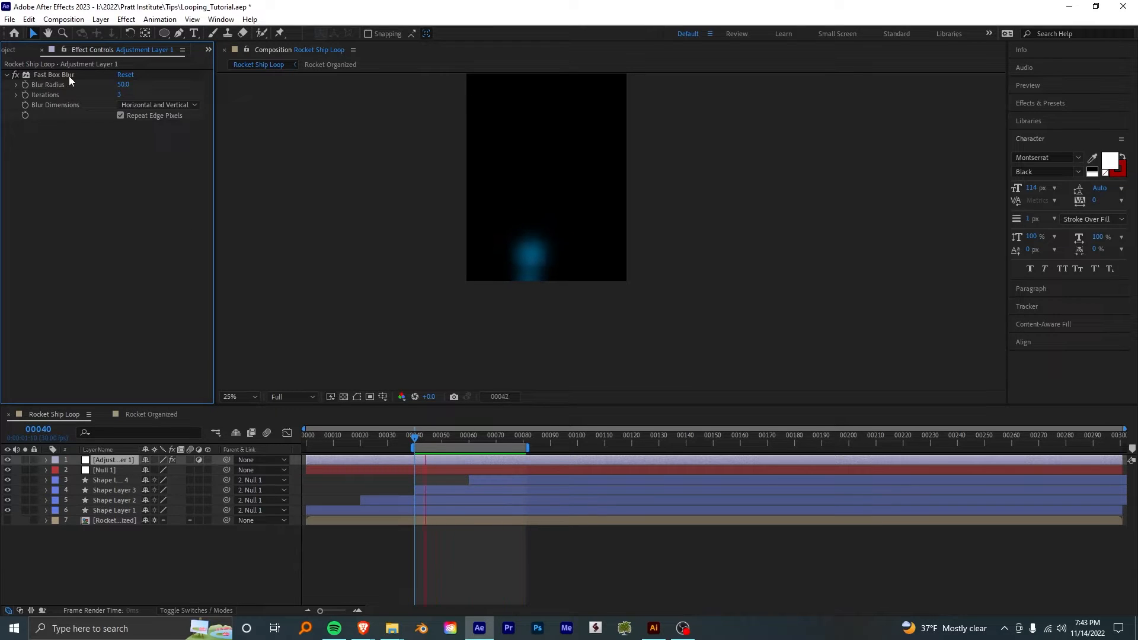
right_click(79, 182)
mouse_move(140, 287)
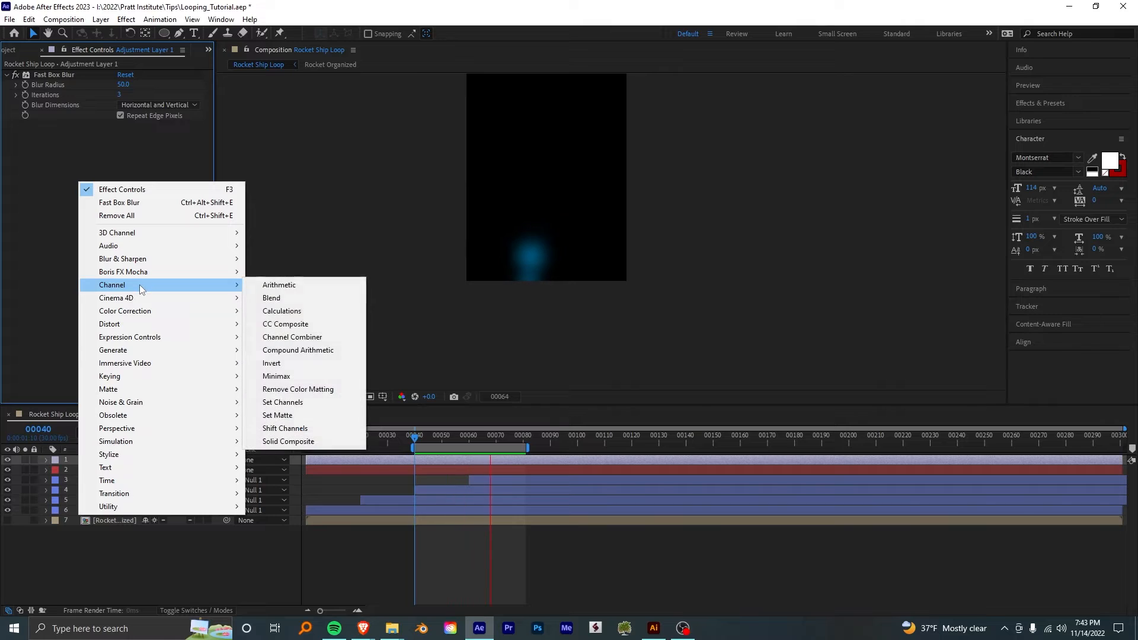
mouse_move(142, 311)
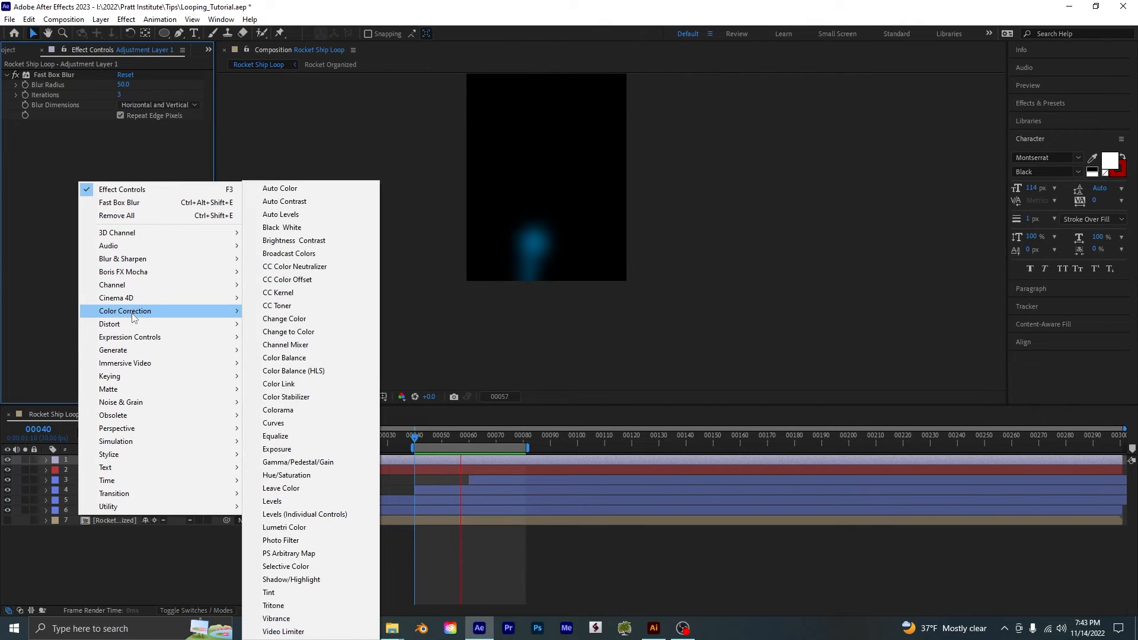
left_click(323, 421)
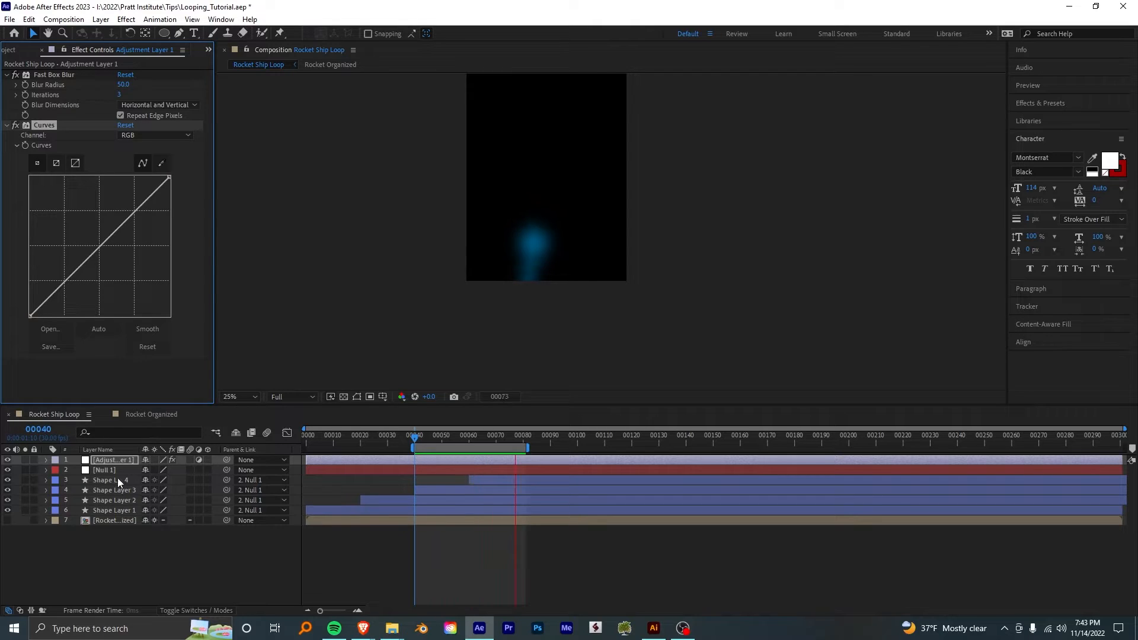
left_click(127, 136)
left_click(145, 200)
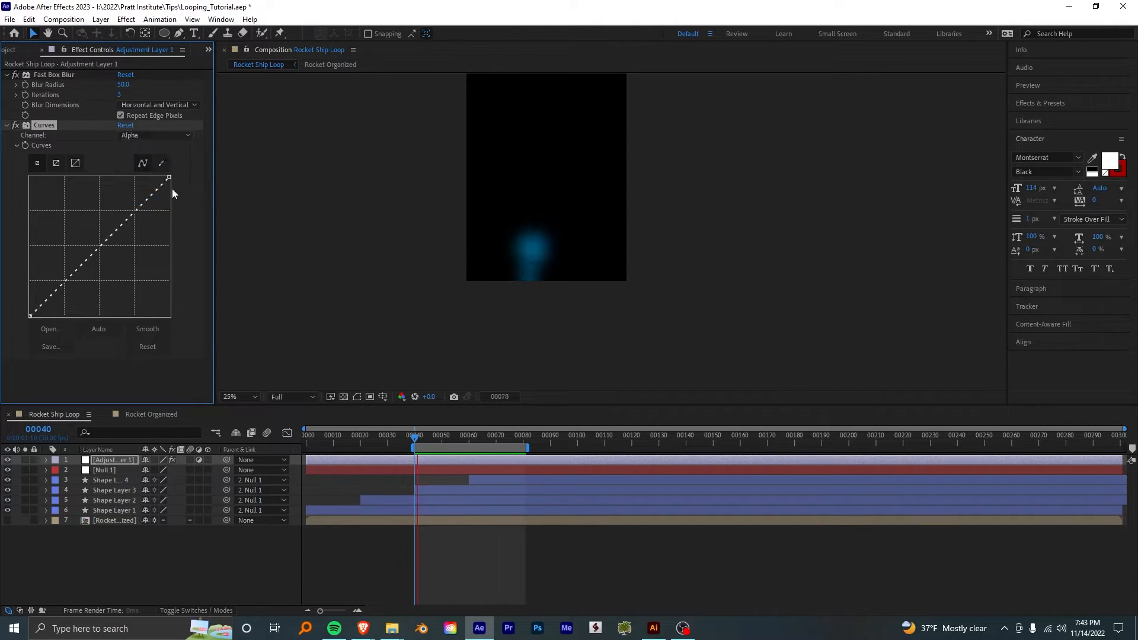
- Pull both ends of the Alpha curve to about one third of its width, forming a vertical step, and inspect the merged shape's edges
left_click_drag(169, 176, 69, 167)
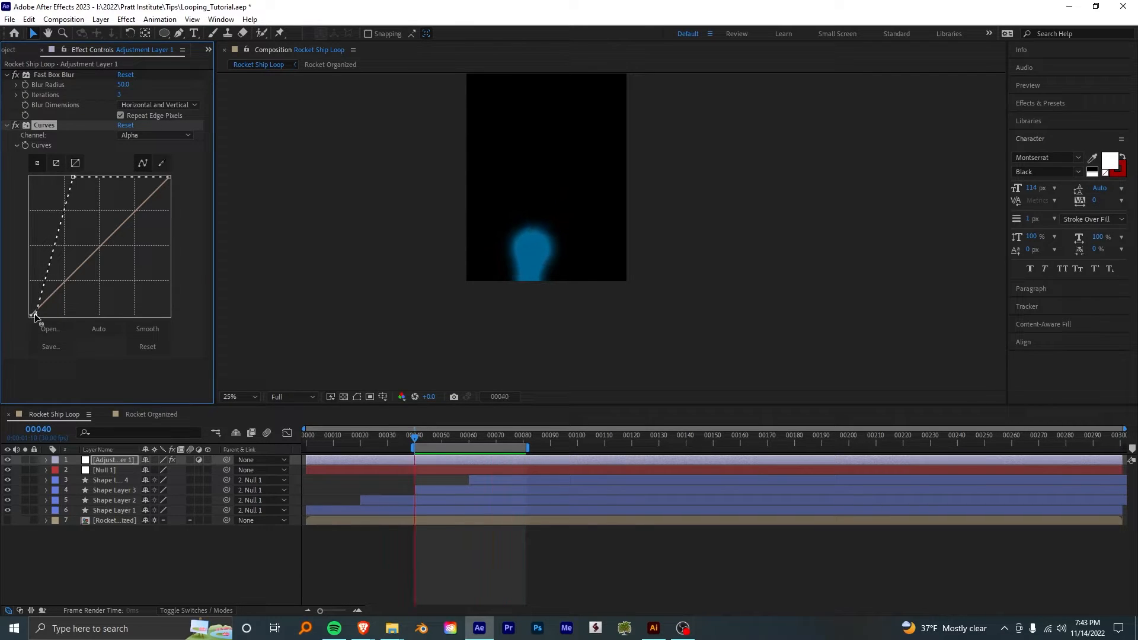
left_click_drag(34, 315, 72, 319)
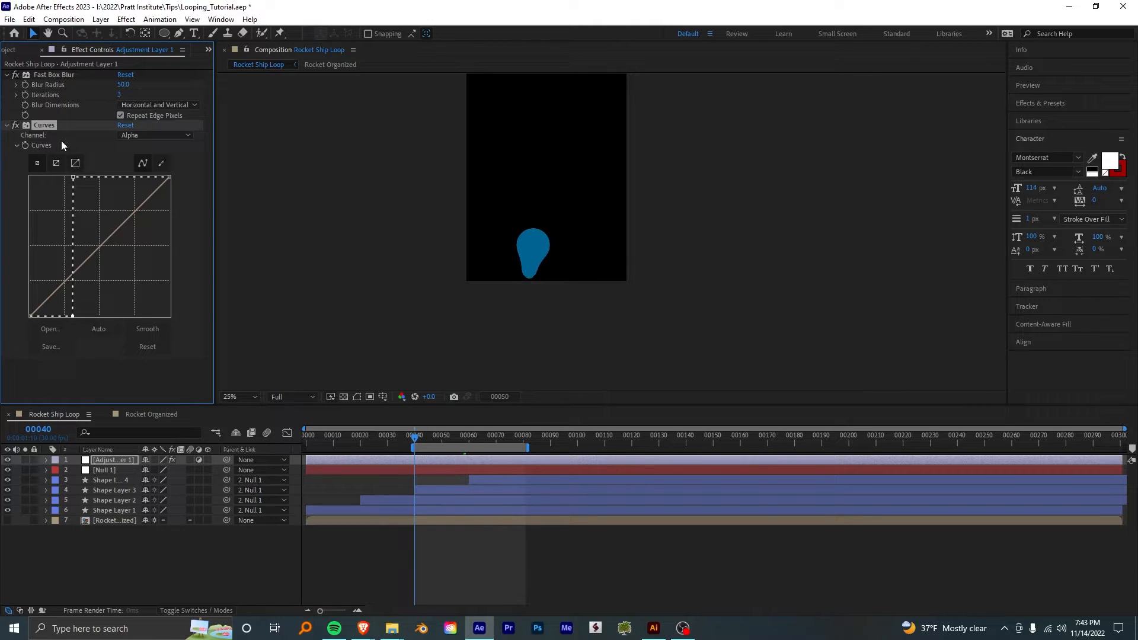
scroll(538, 275, "up", 4)
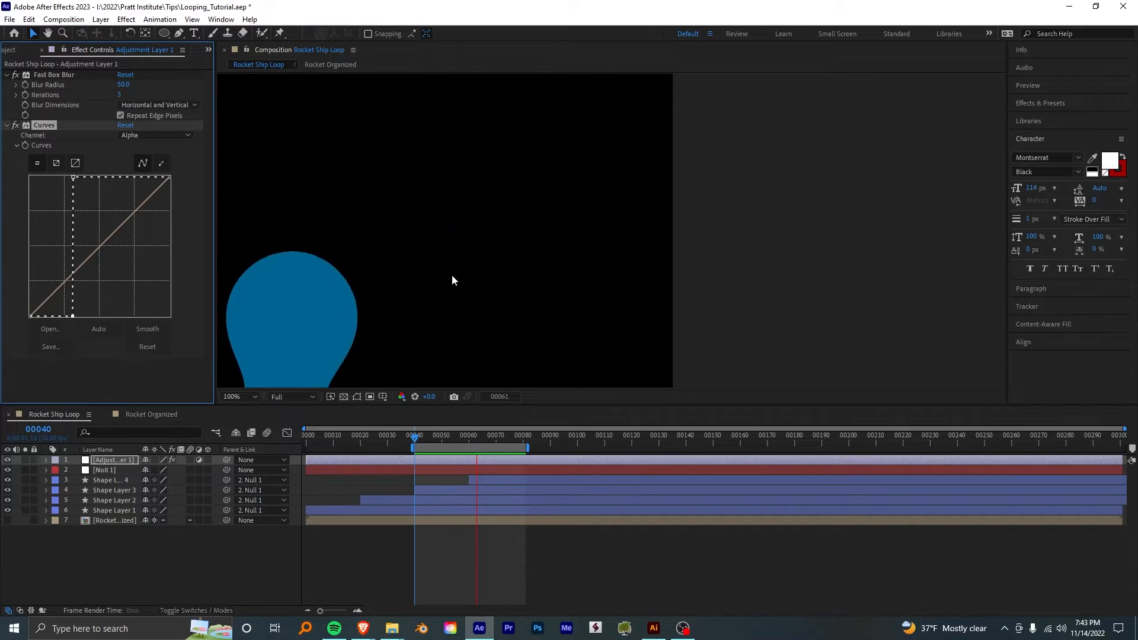
scroll(524, 231, "down", 2)
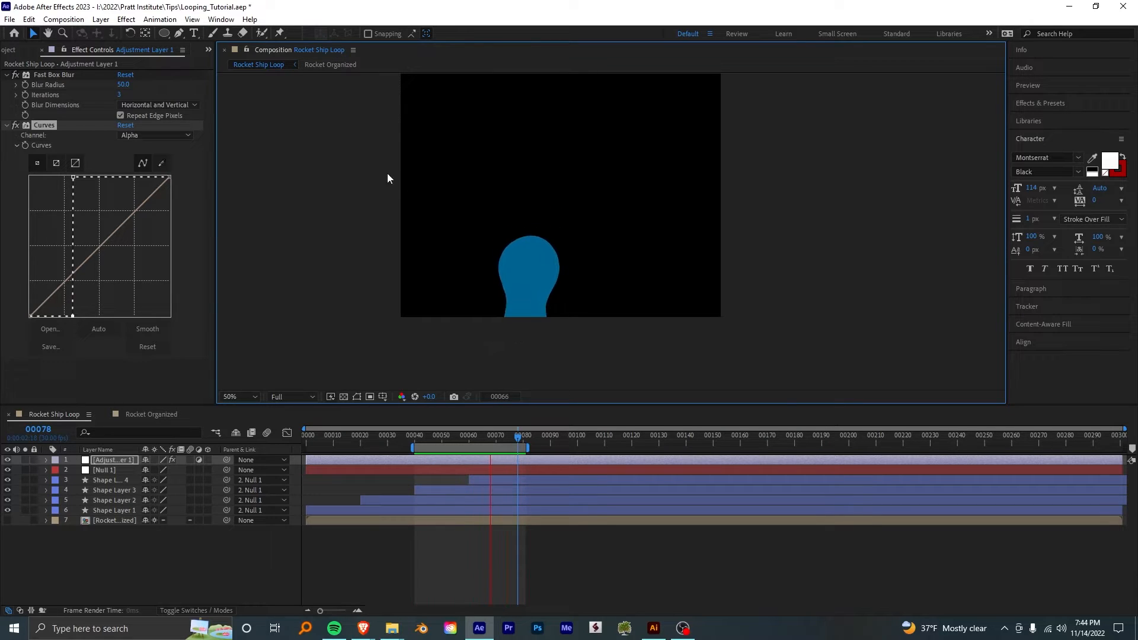
- Turn off Repeat Edge Pixels in the adjustment layer's Fast Box Blur and check the trail's shape between frames 60 and 80
left_click(120, 116)
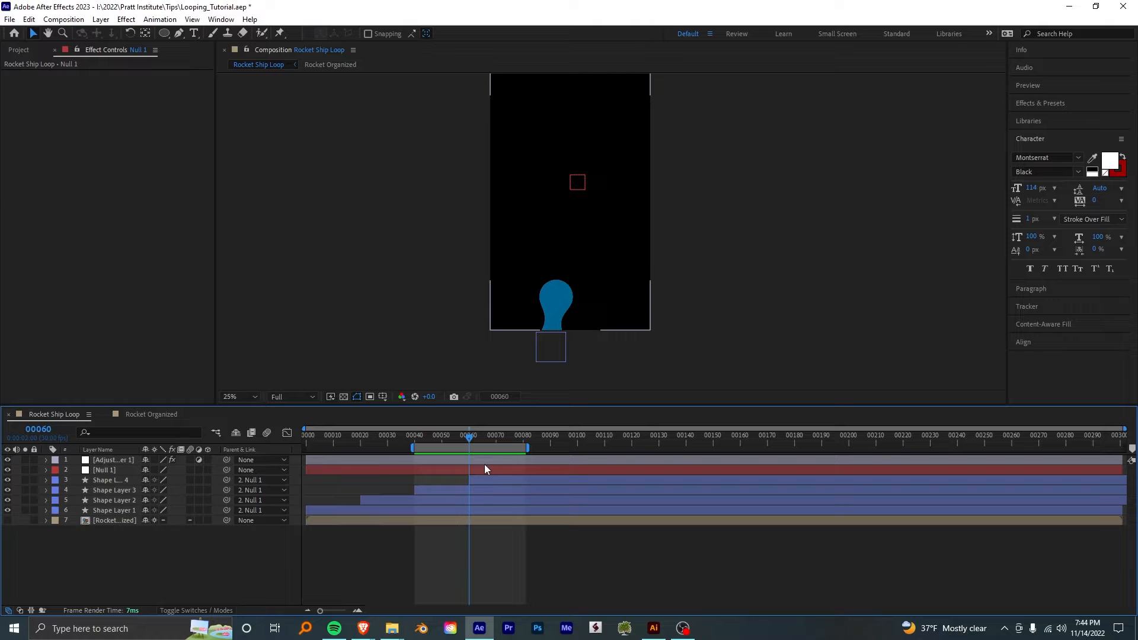
left_click(484, 467)
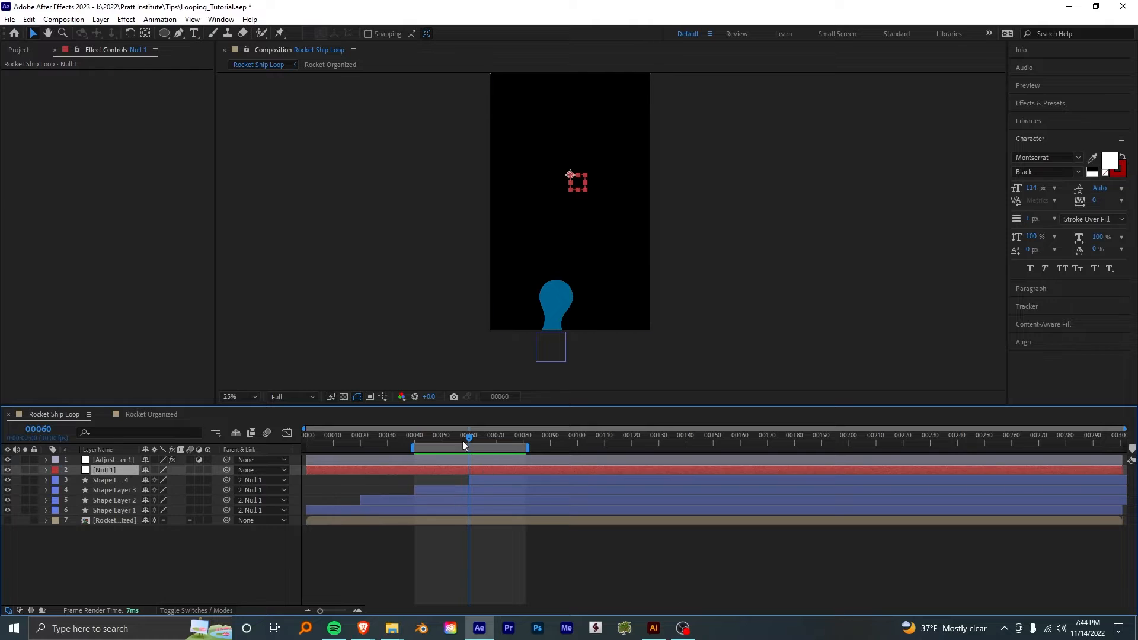
left_click_drag(464, 444, 522, 438)
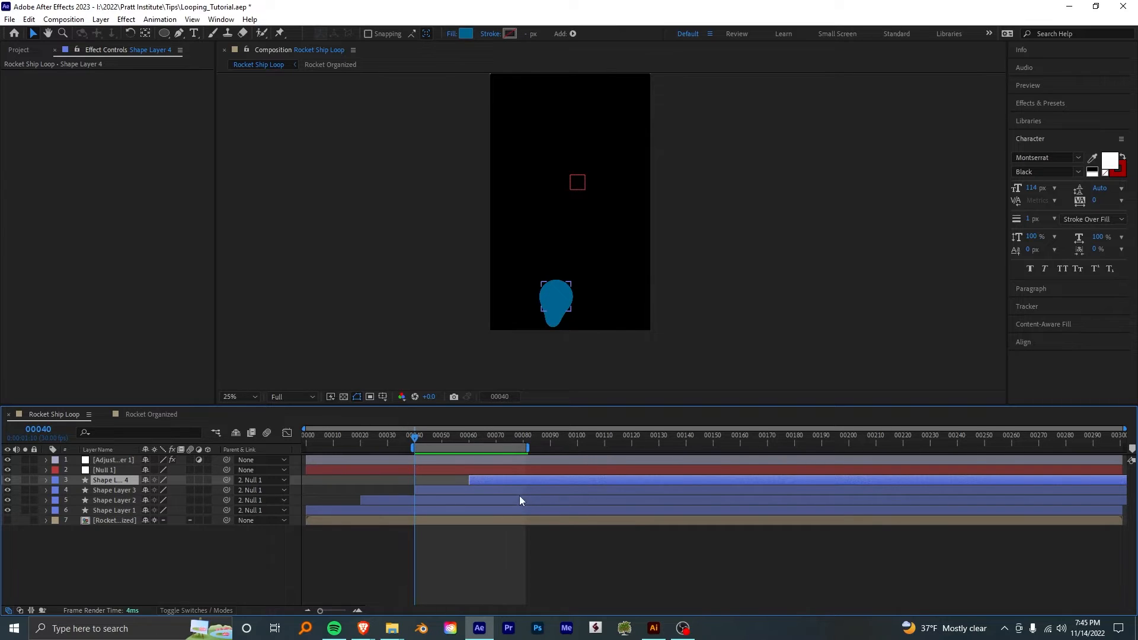
- Duplicate Shape Layer 4, offset the copy to start at frame 80, and preview the loop with the work area at frames 60 to 100
key("ctrl+d")
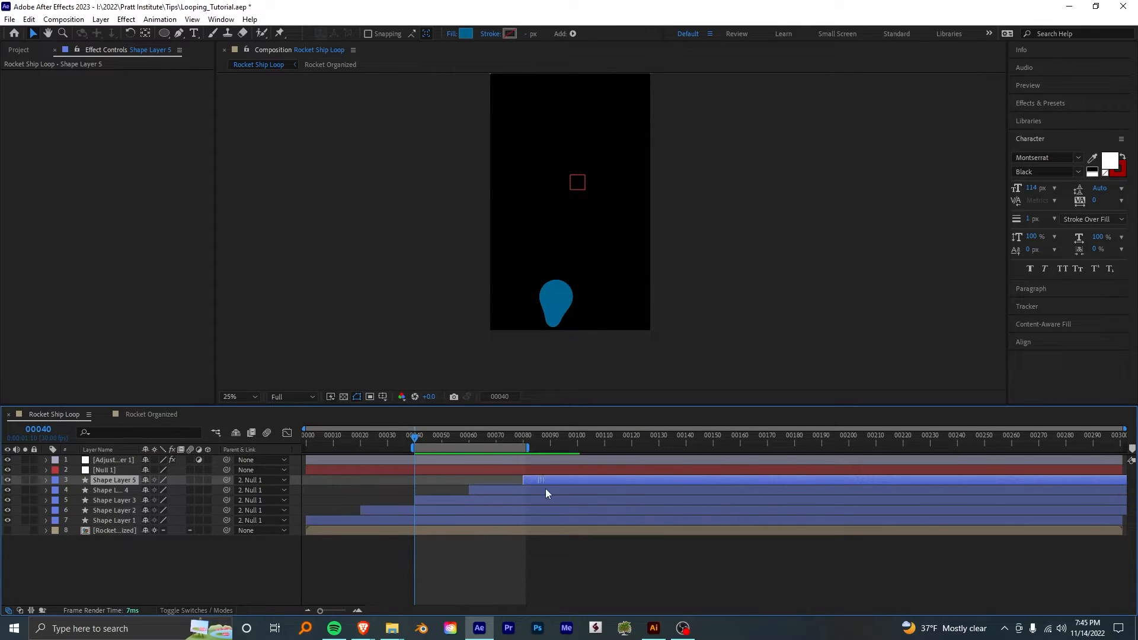
left_click_drag(470, 447, 523, 452)
left_click(469, 437)
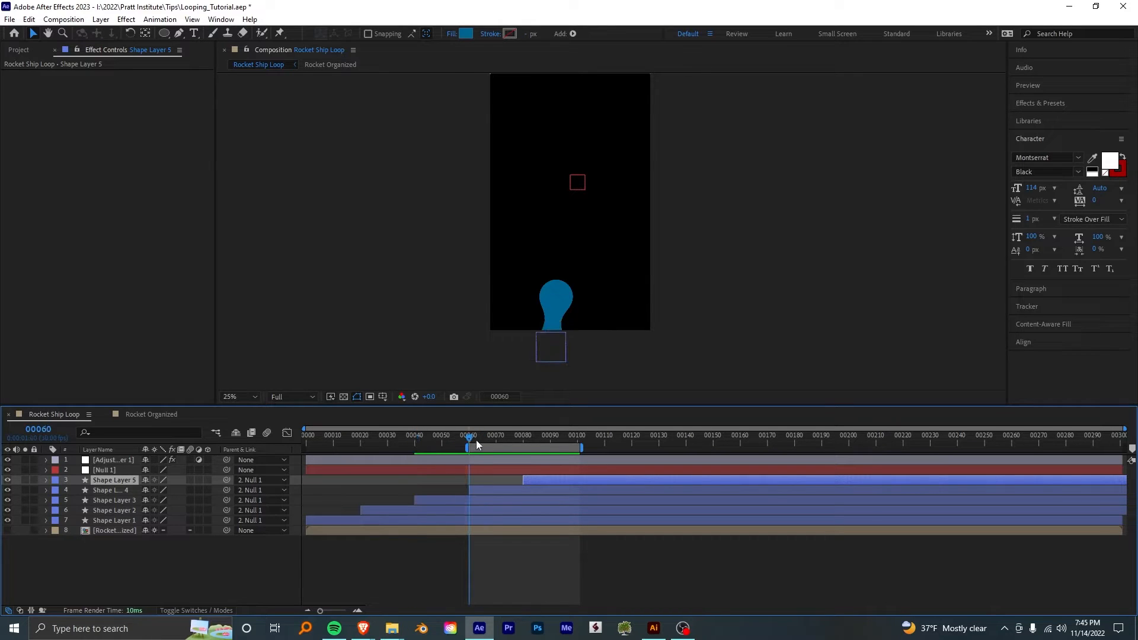
key("space")
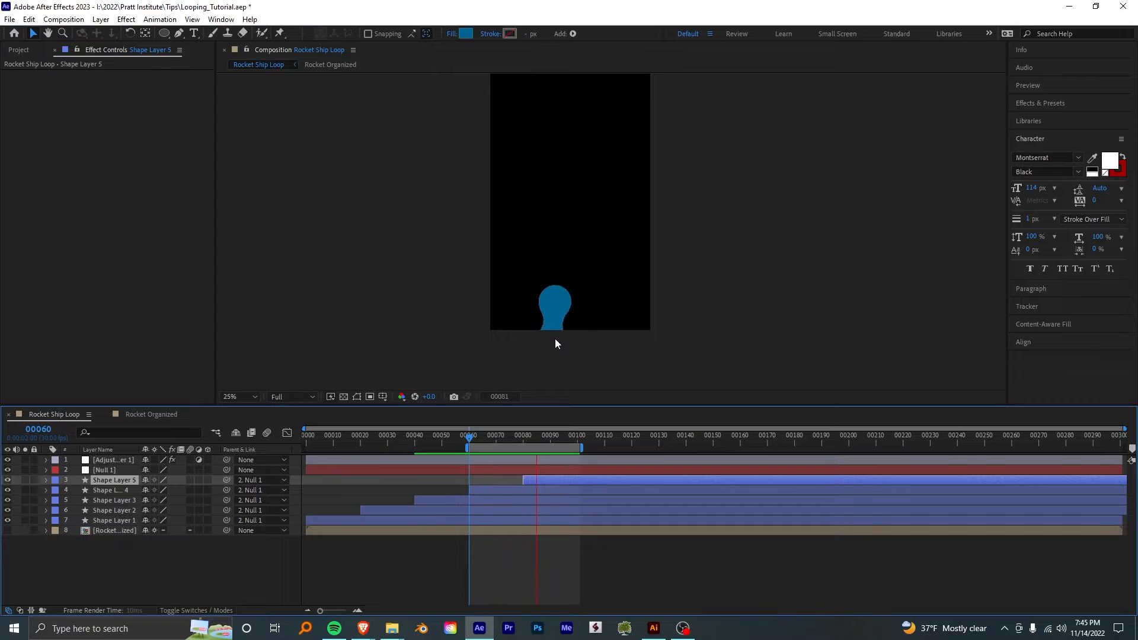
key("space")
left_click(192, 553)
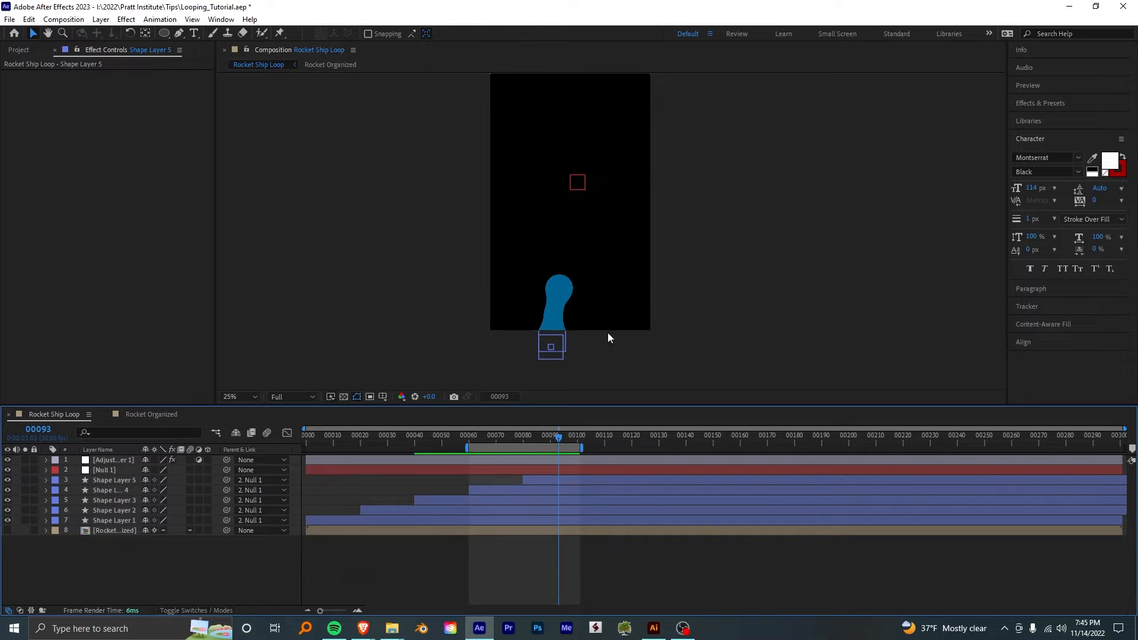
- Save the project, and pre-compose the adjustment layer, null and all circle layers into a composition named Clouds
left_click(542, 345)
key("ctrl+s")
left_click(119, 464, "shift")
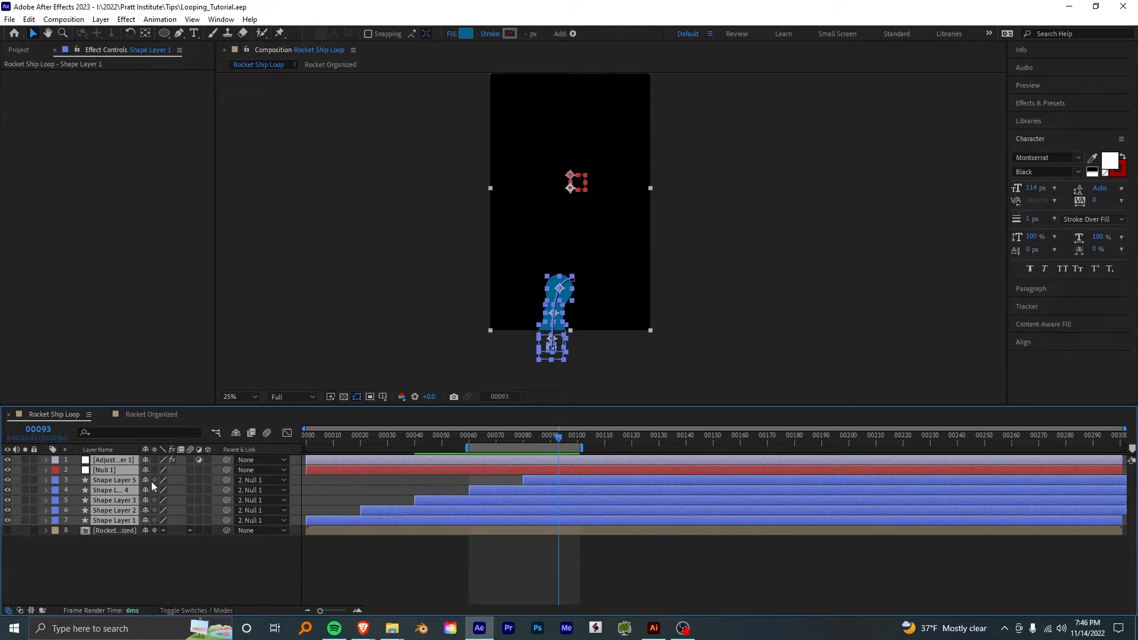
right_click(112, 492)
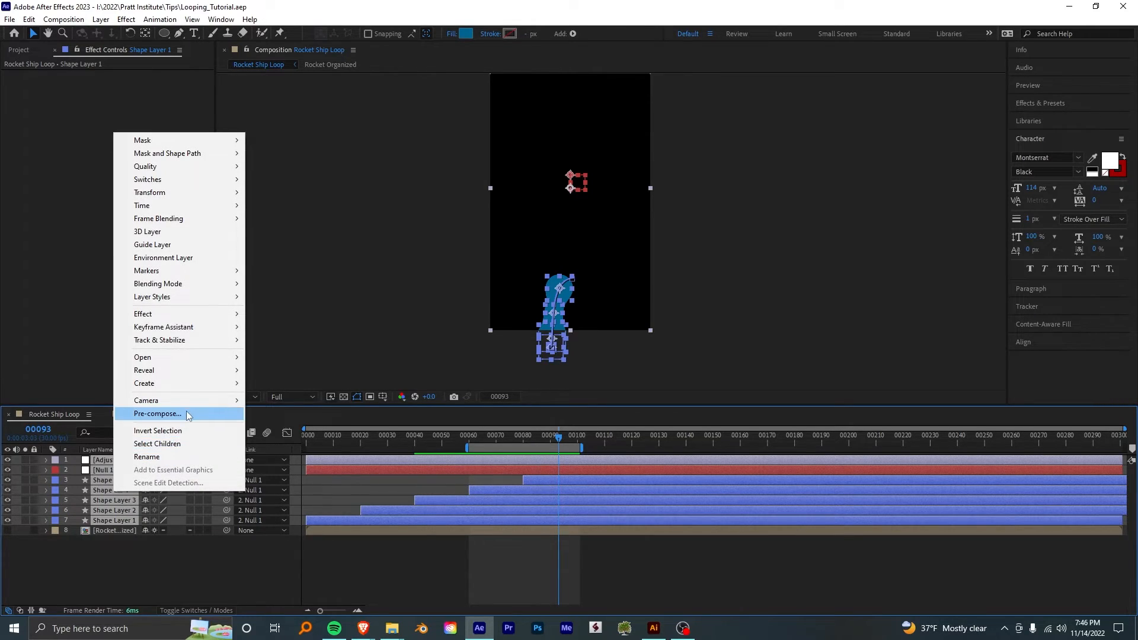
left_click(157, 414)
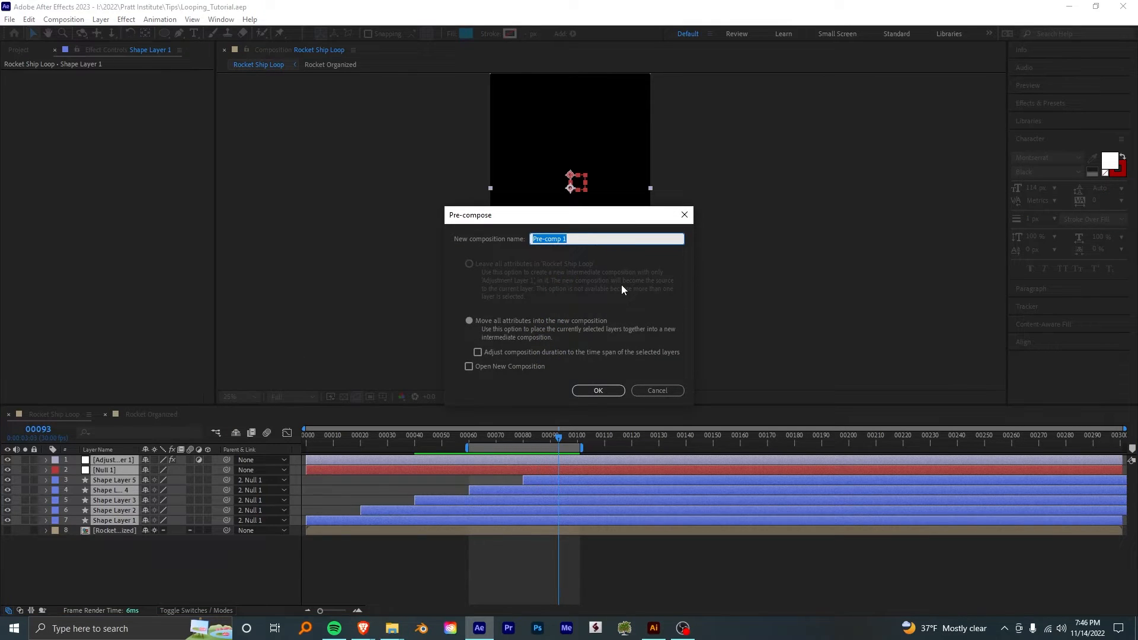
type("Clouds")
key("Return")
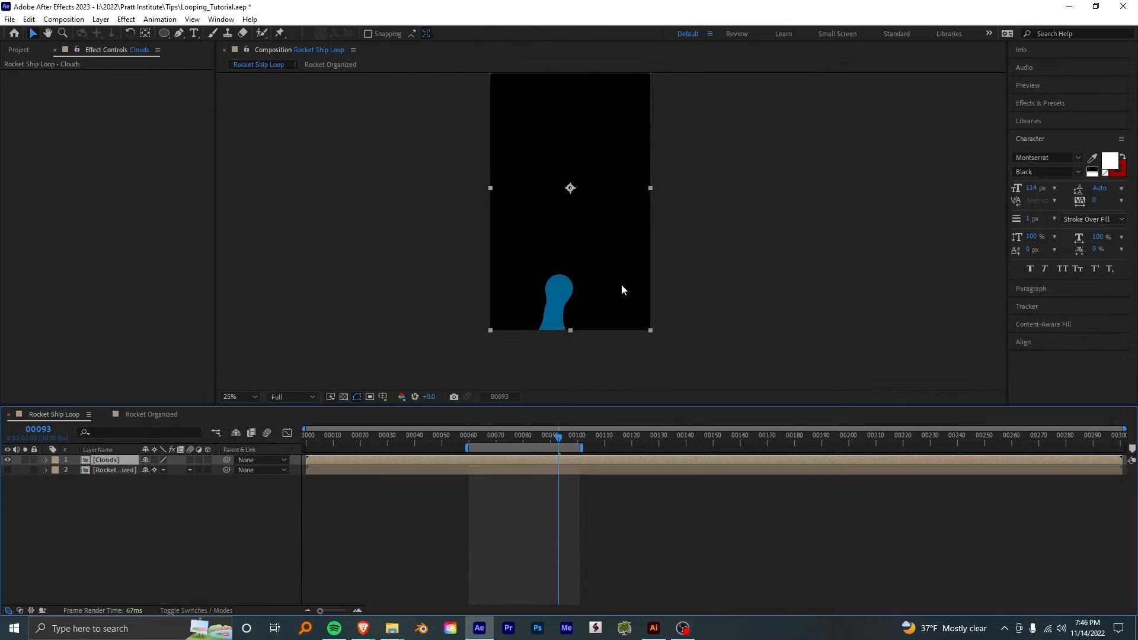
- Trim the Clouds layer so it runs only from frame 60 to frame 100
key("shift+Home")
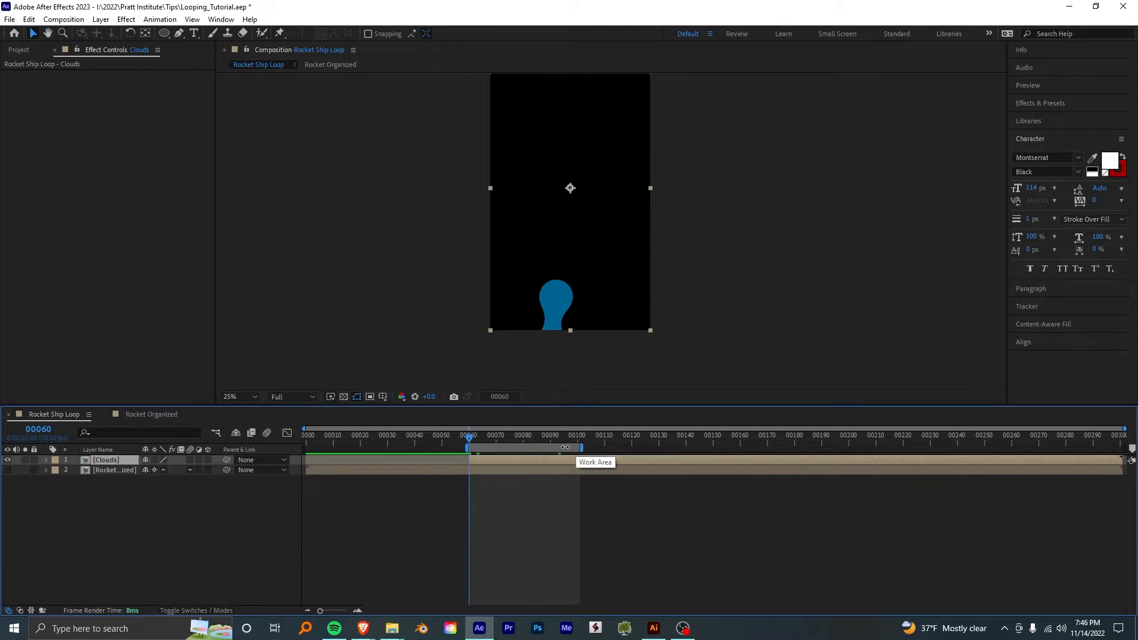
left_click_drag(485, 437, 579, 443)
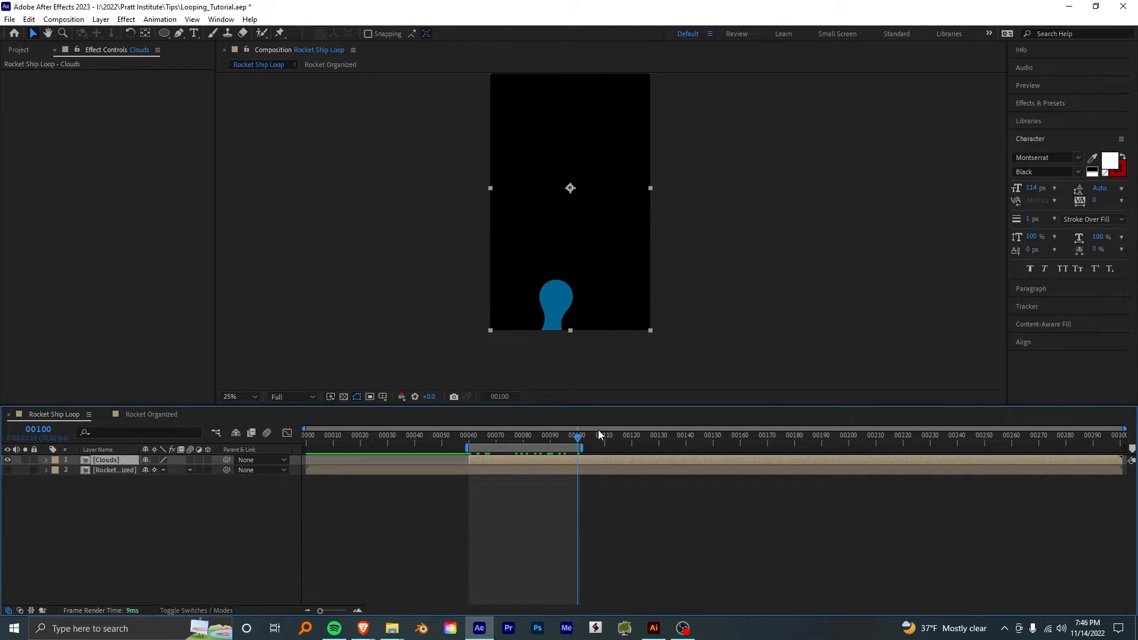
key("alt+bracketright")
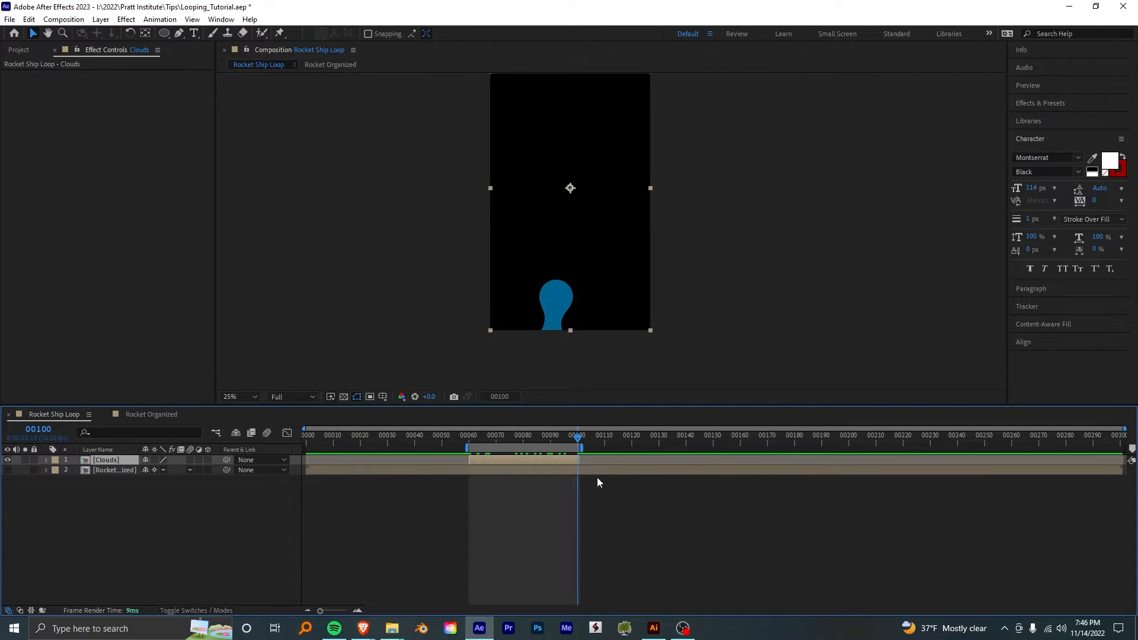
- Enable time remapping on the Clouds layer and add Time Remap keyframes at frames 60 and 100
left_click_drag(507, 434, 475, 439)
right_click(112, 461)
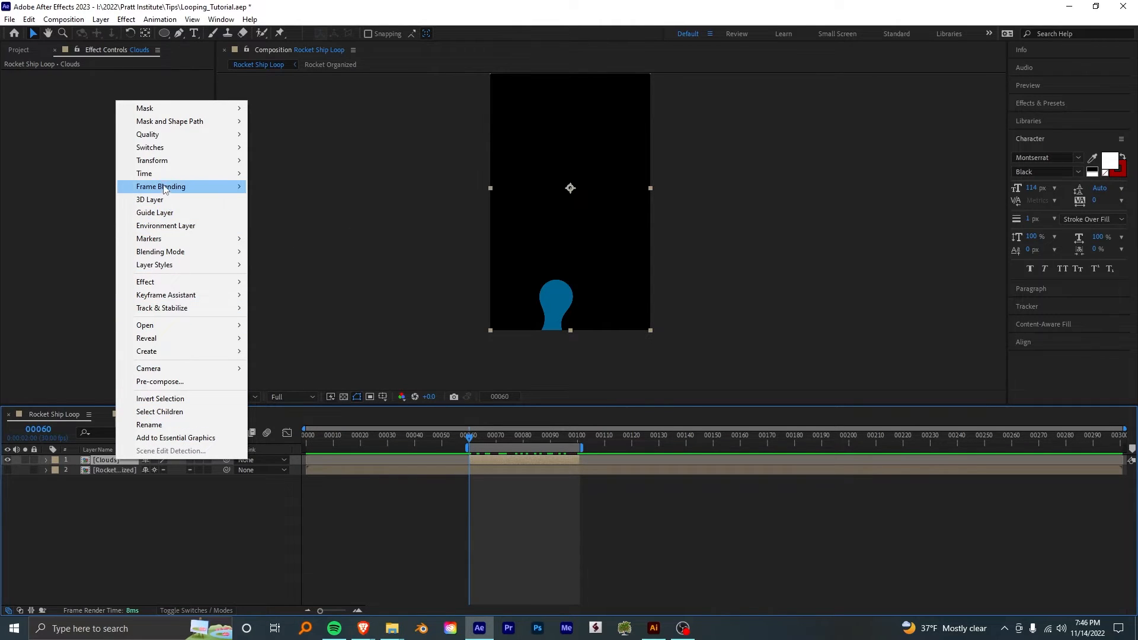
mouse_move(164, 175)
left_click(312, 175)
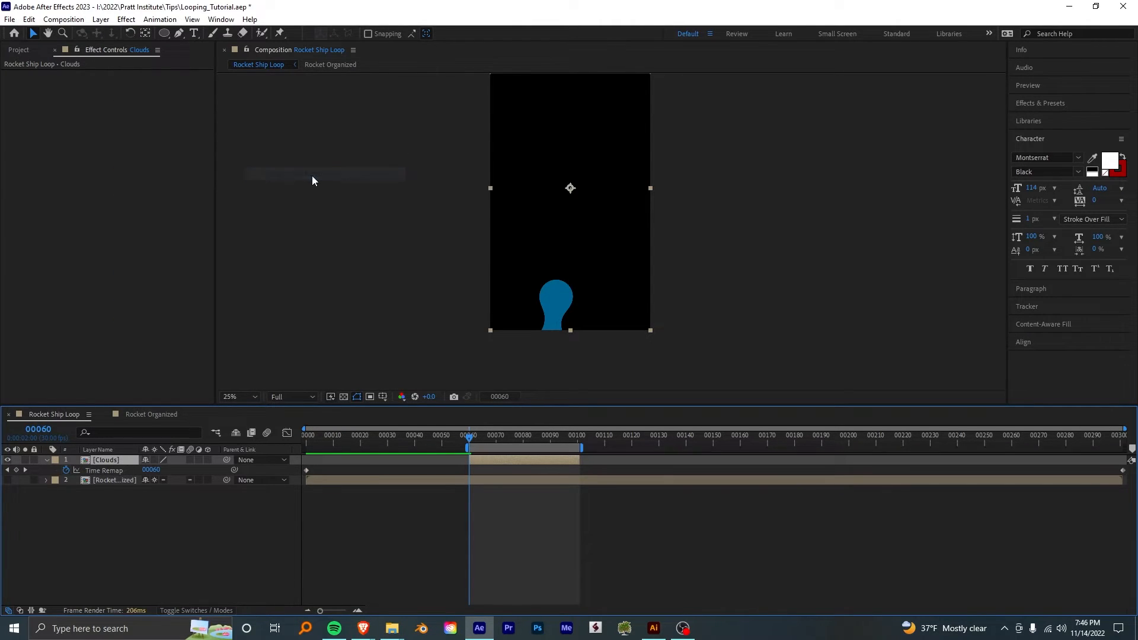
left_click(17, 471)
left_click_drag(471, 437, 579, 447)
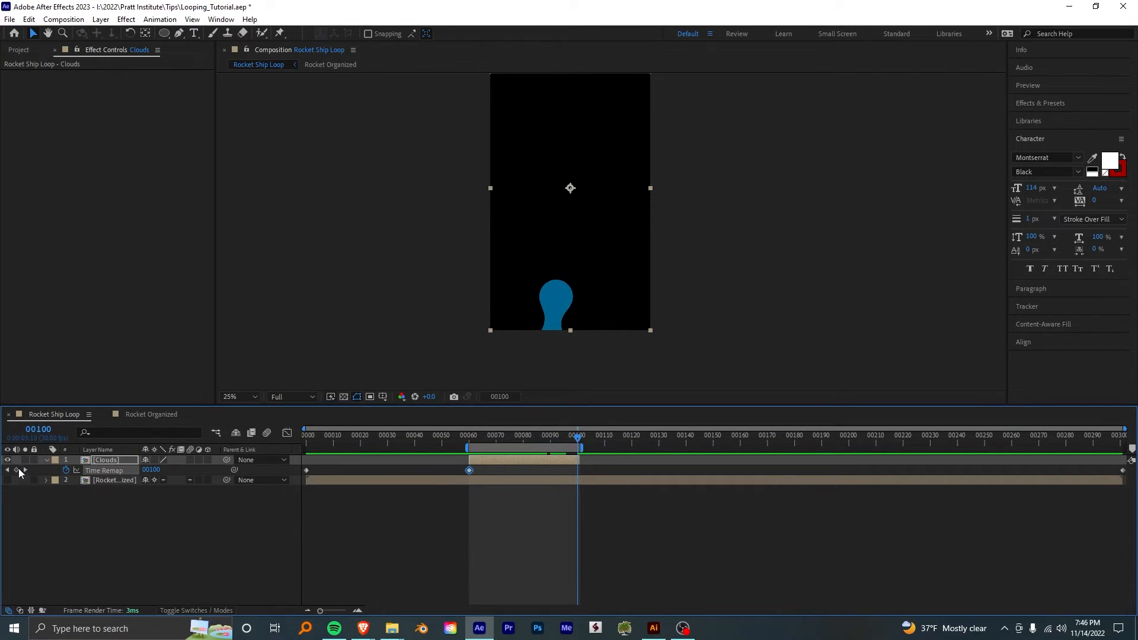
- Delete the default Time Remap keyframes at the very start and end of the composition
left_click_drag(333, 467, 292, 477)
key("Delete")
left_click_drag(1096, 471, 1127, 477)
key("Delete")
- Move the Clouds layer to start at frame 0, extend it to the composition's end, and reset the work area to the full duration
left_click_drag(503, 460, 303, 438)
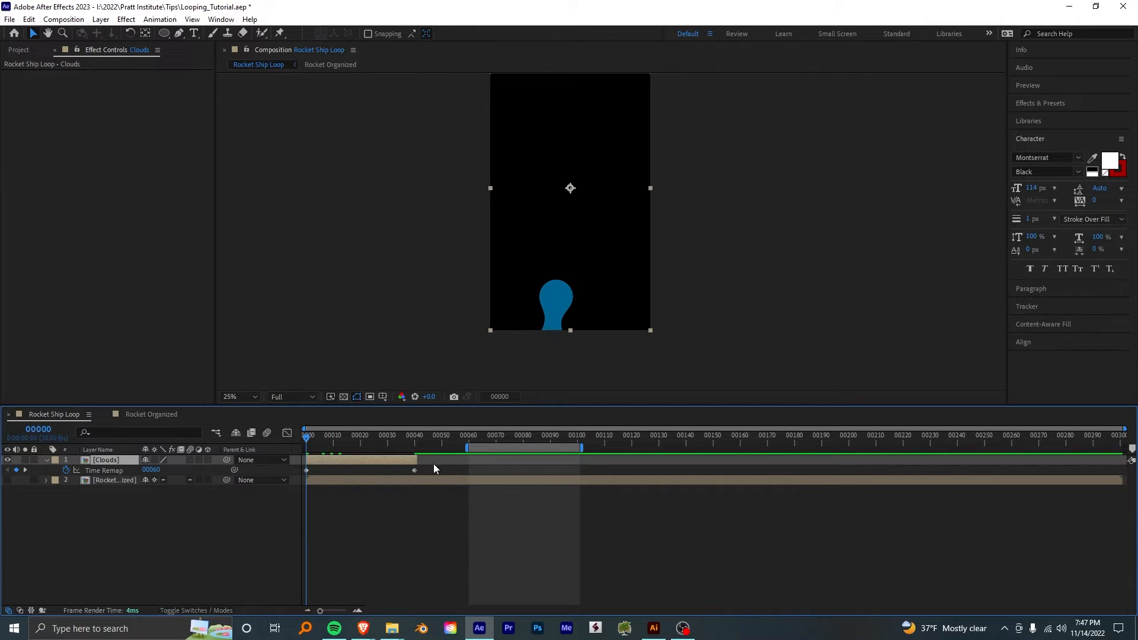
left_click_drag(416, 461, 1129, 463)
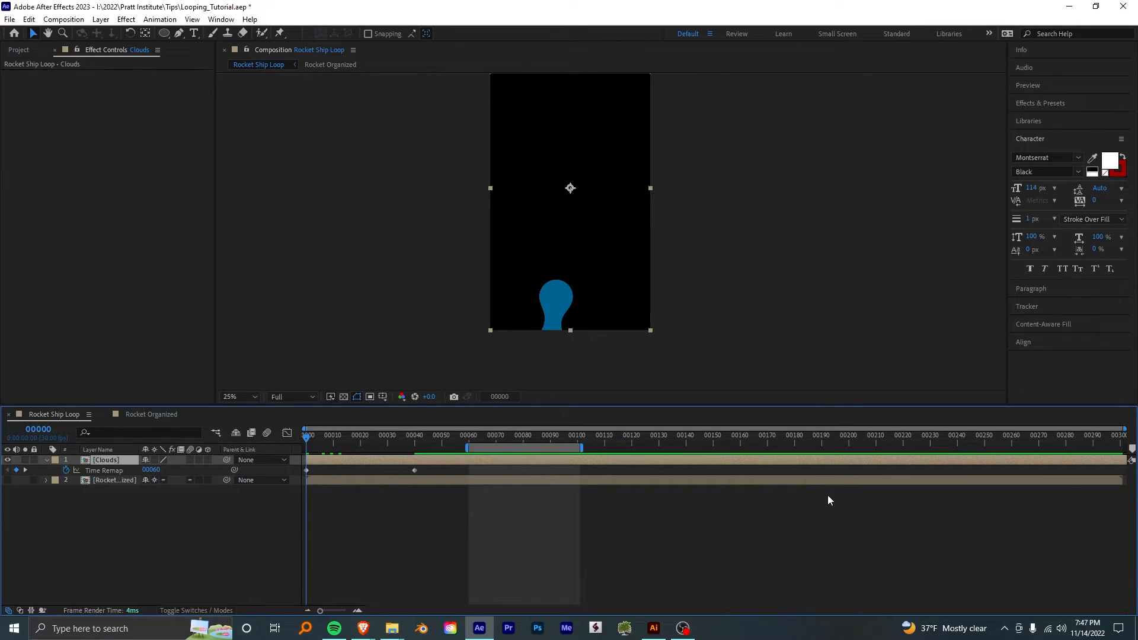
double_click(510, 450)
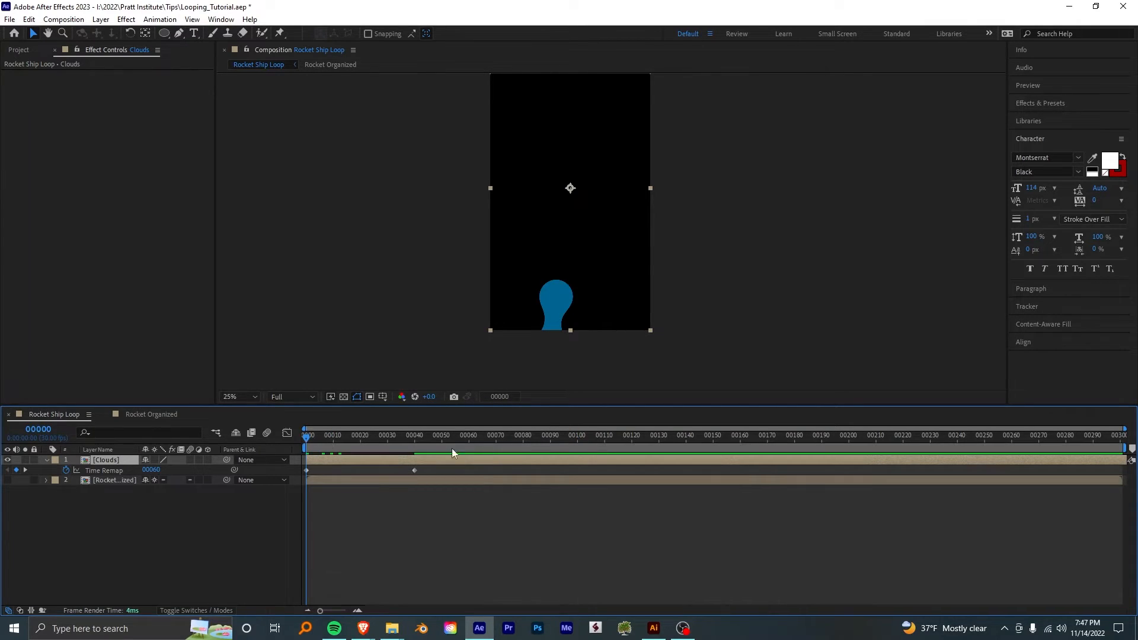
- Add the expression loopOut() to the Clouds layer's Time Remap and preview the repeating trail
left_click(66, 470, "alt")
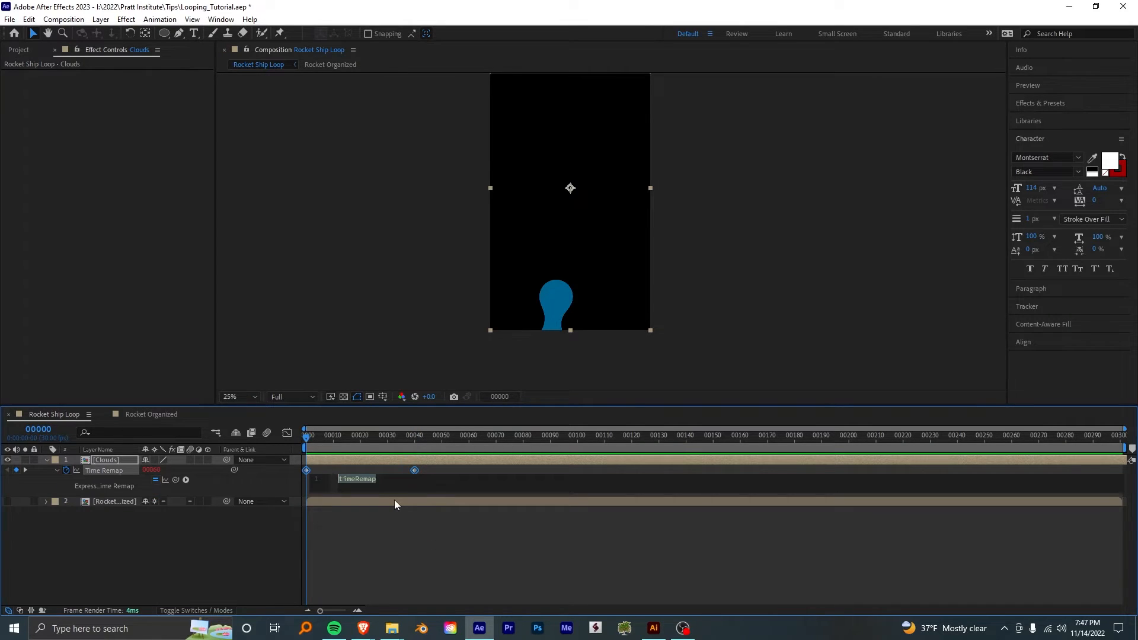
type("loopOut")
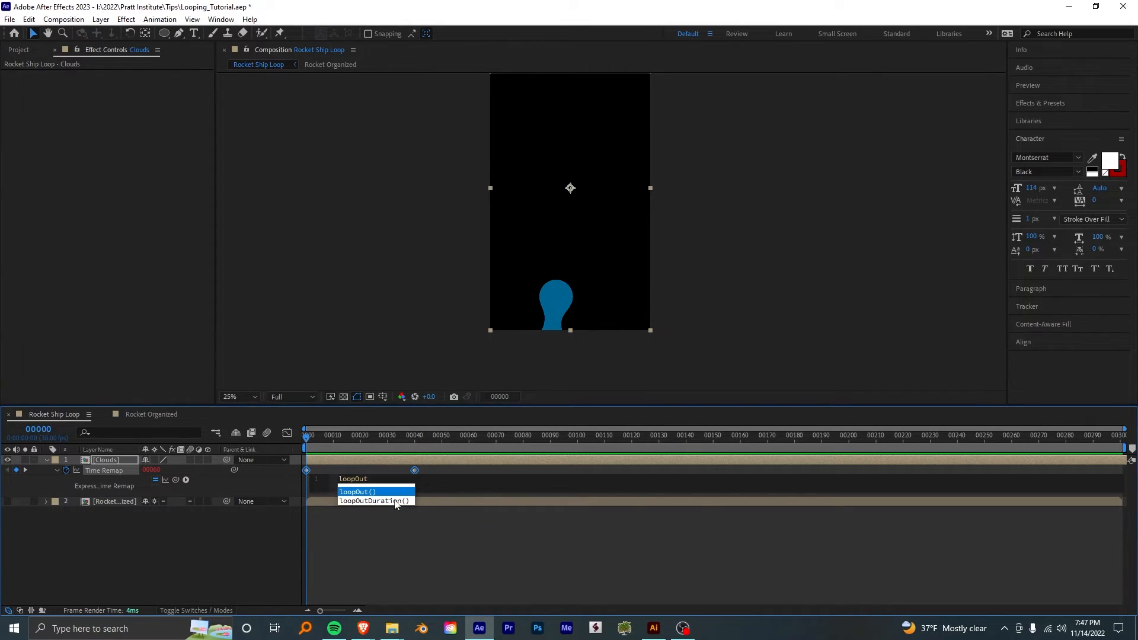
type("()")
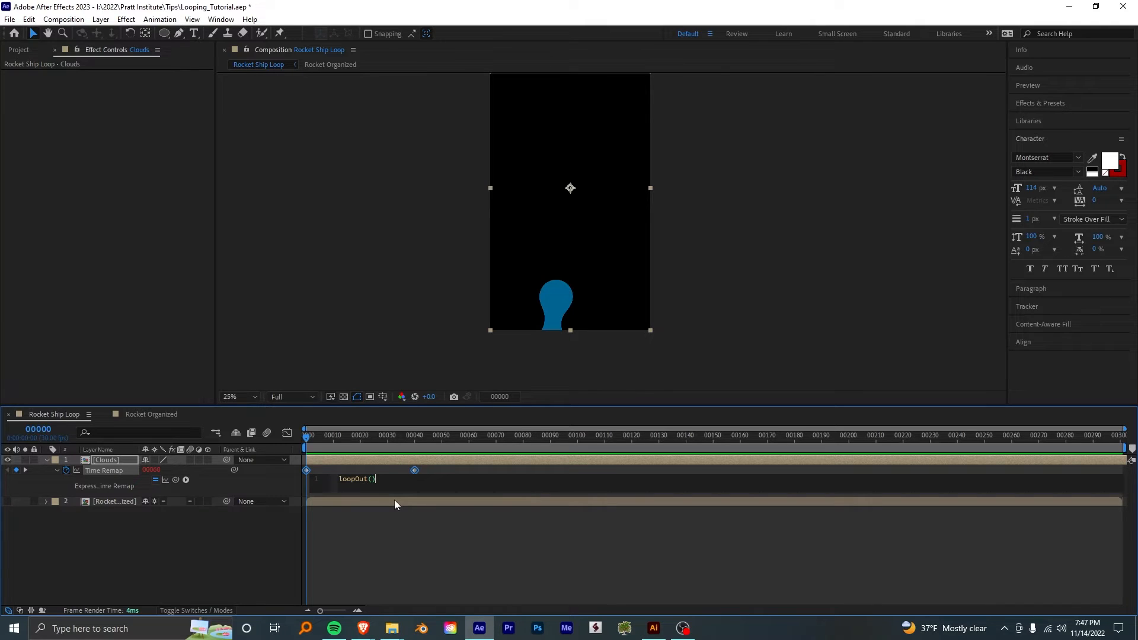
key("KP_Enter")
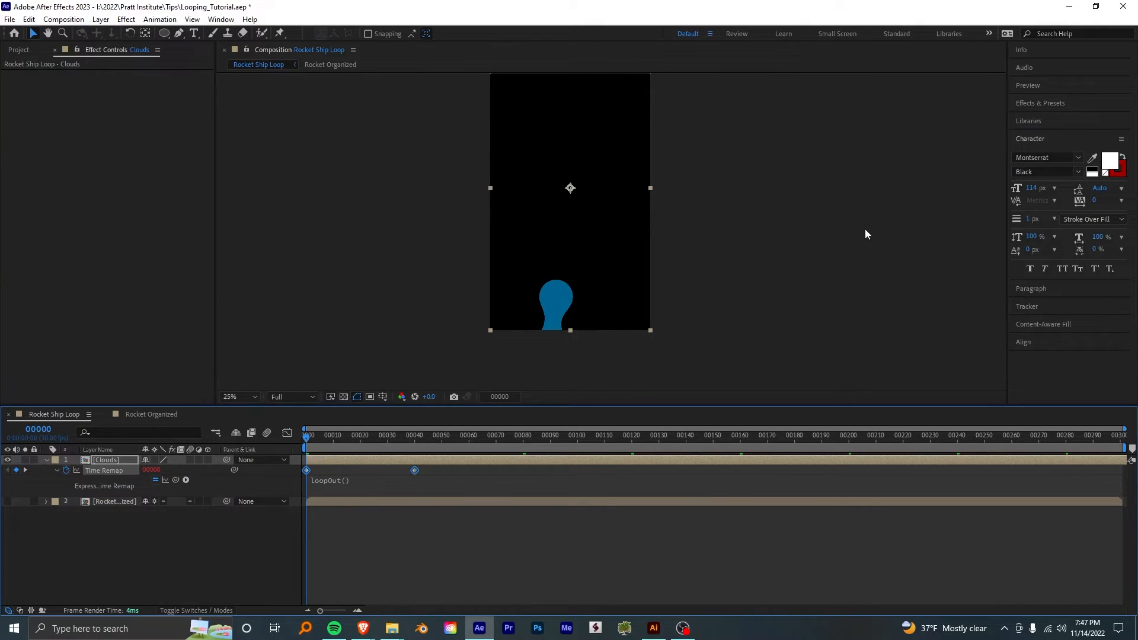
key("space")
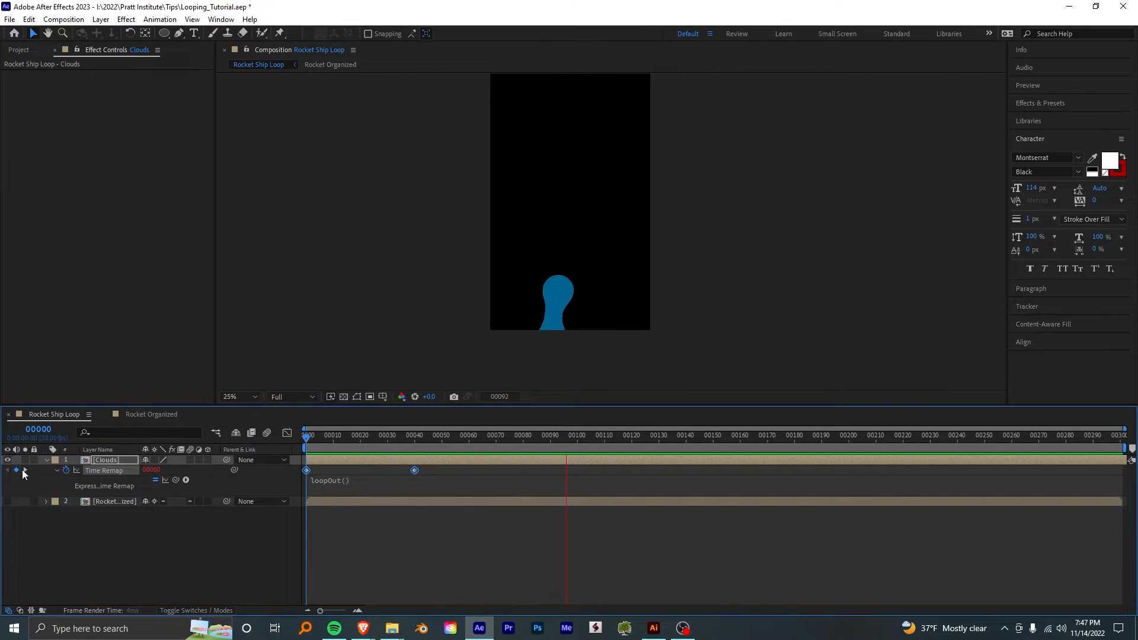
- Show the Rocket Organized layer and place the Clouds layer beneath it in the stack
left_click(8, 501)
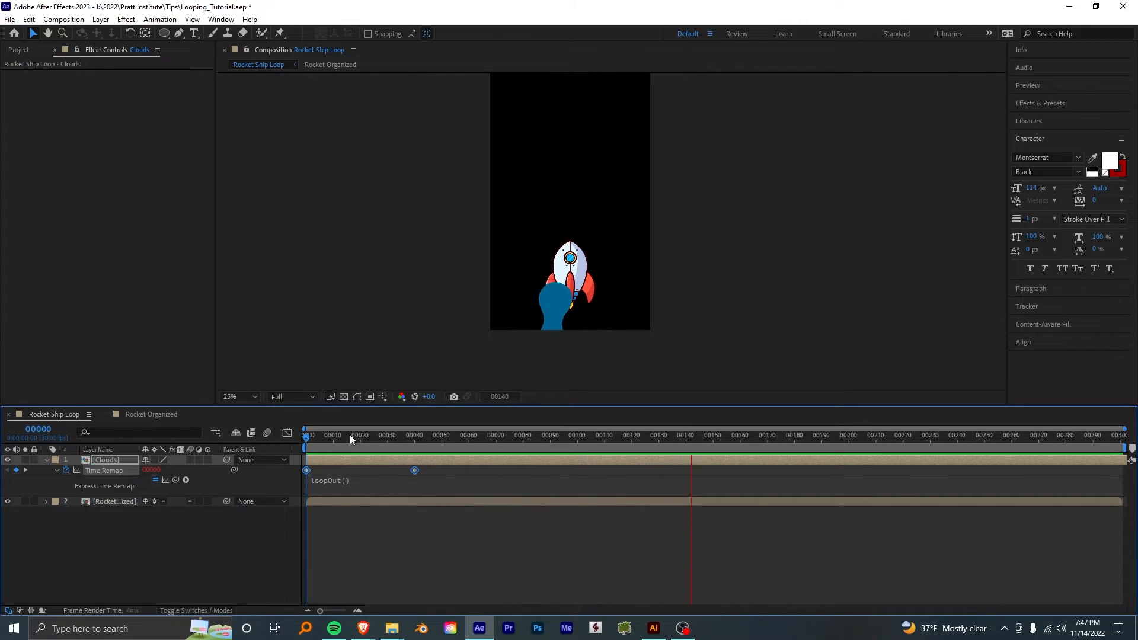
left_click_drag(102, 462, 299, 507)
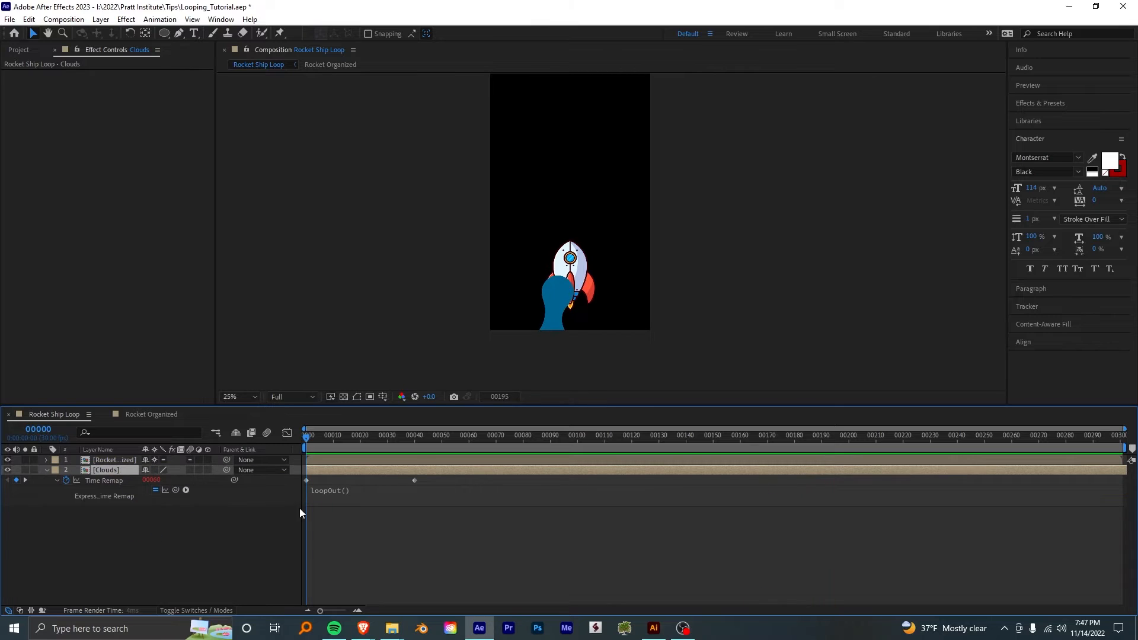
key("space")
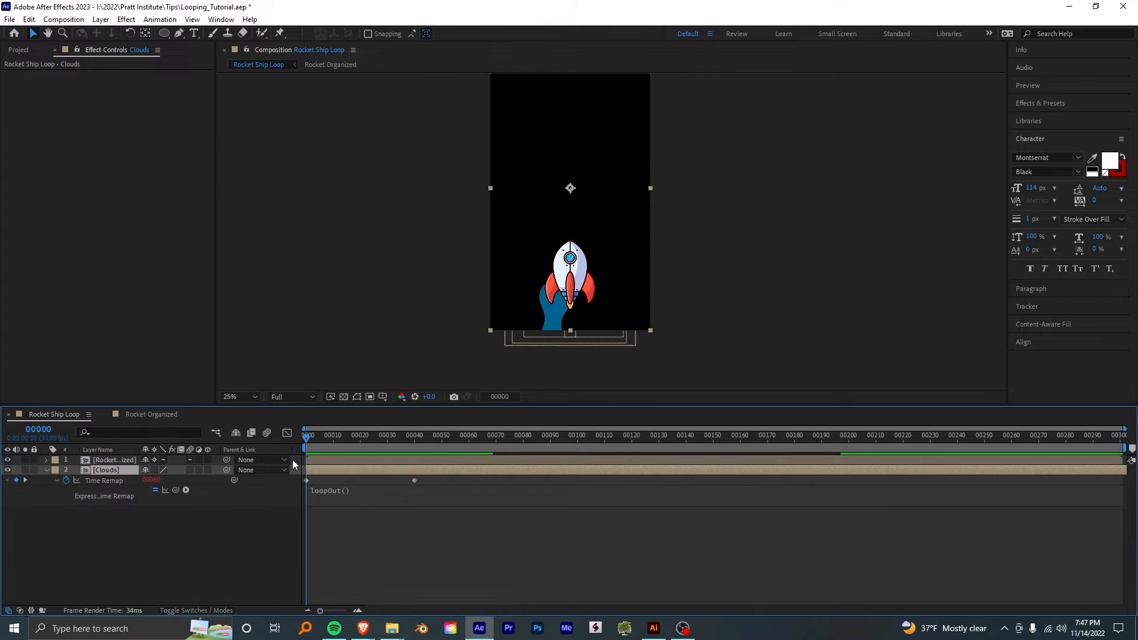
- Reveal the rocket layer's keyframed properties and add the expression loopOut() to its Y Position
left_click(579, 264)
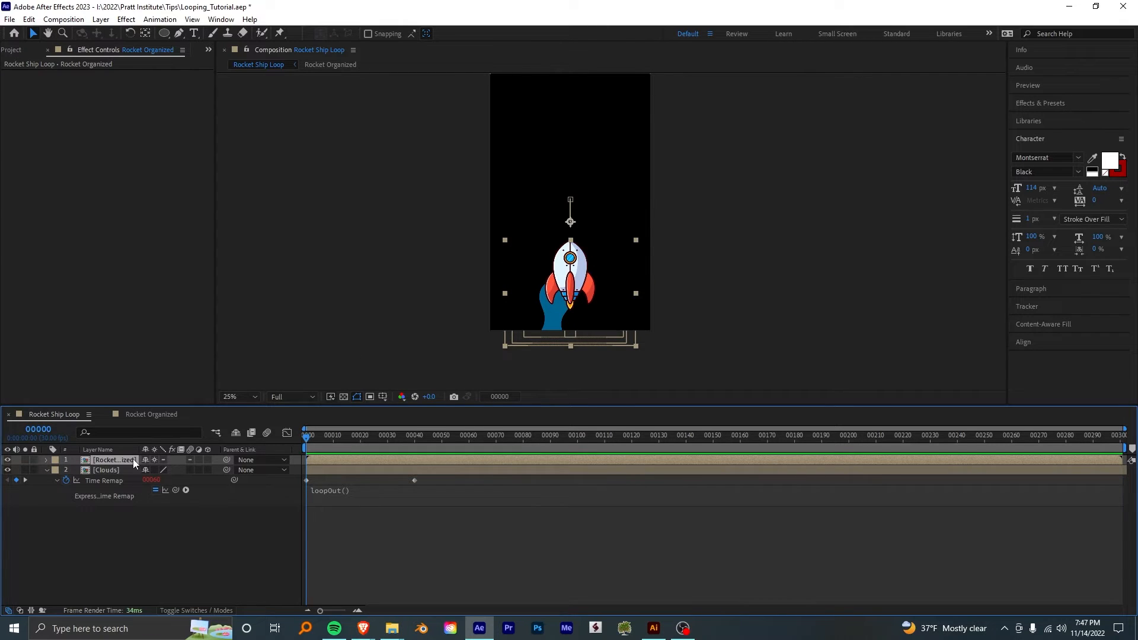
key("u")
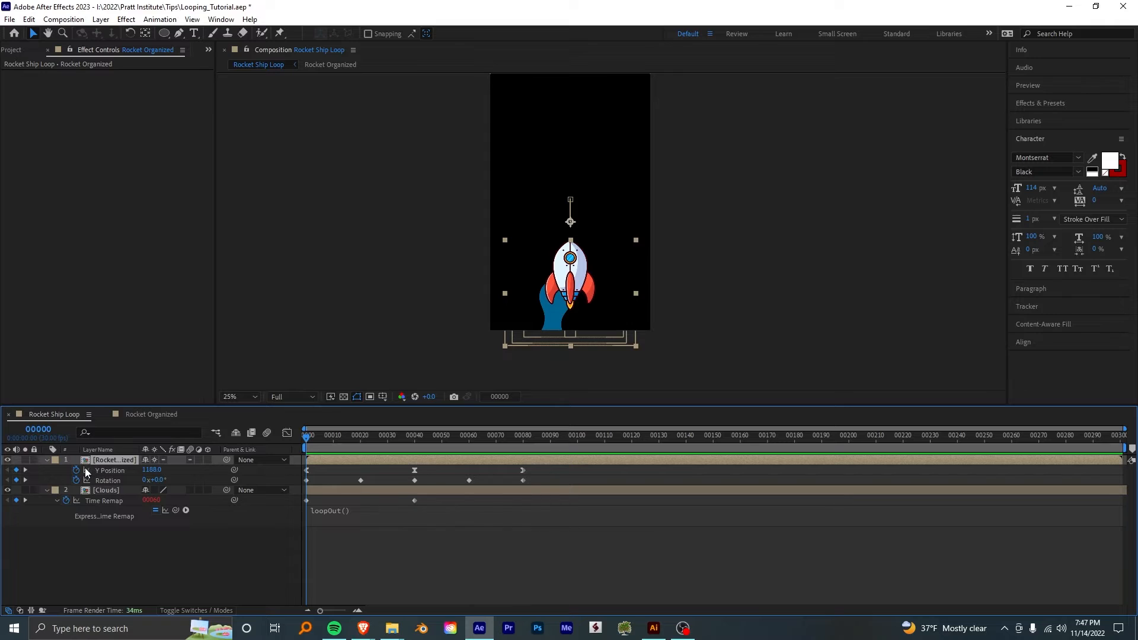
left_click(46, 473)
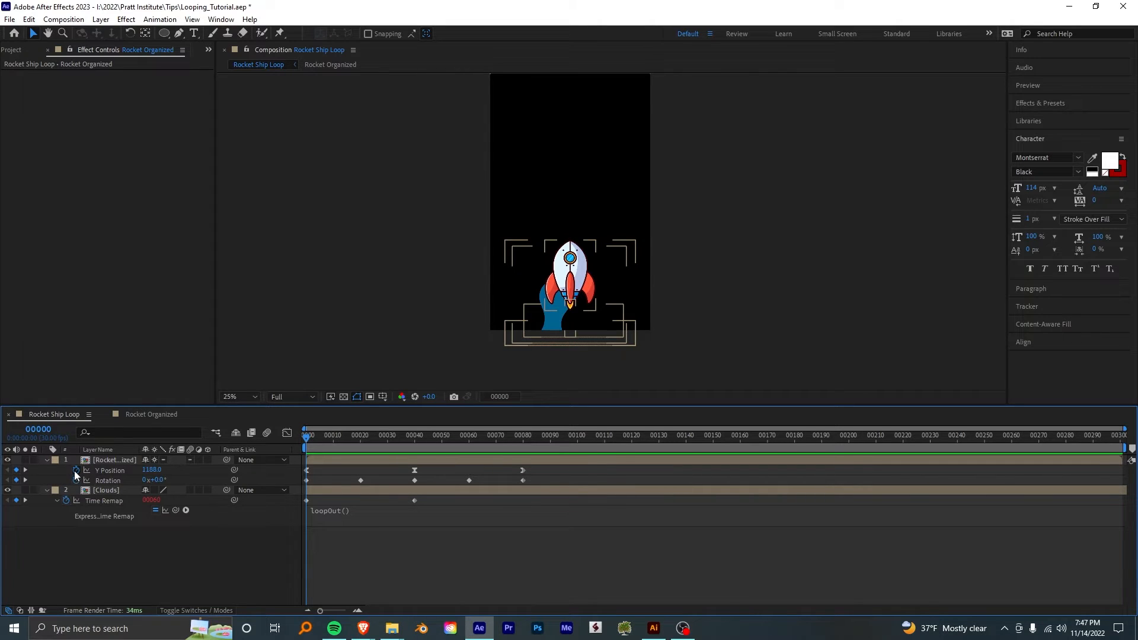
left_click(76, 469, "alt")
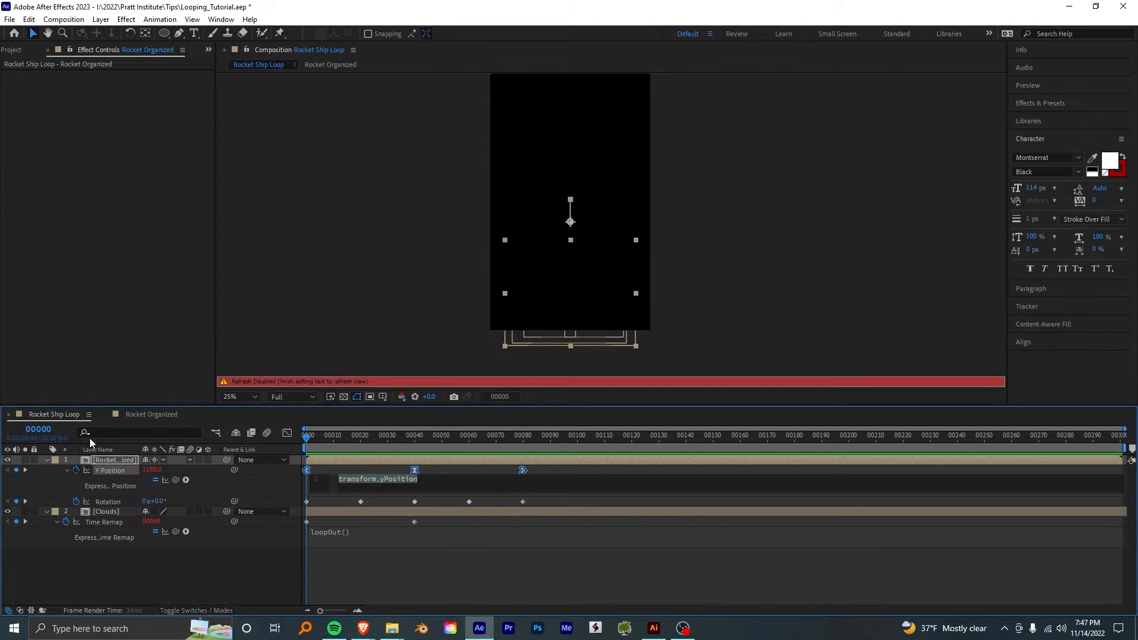
type("loopP")
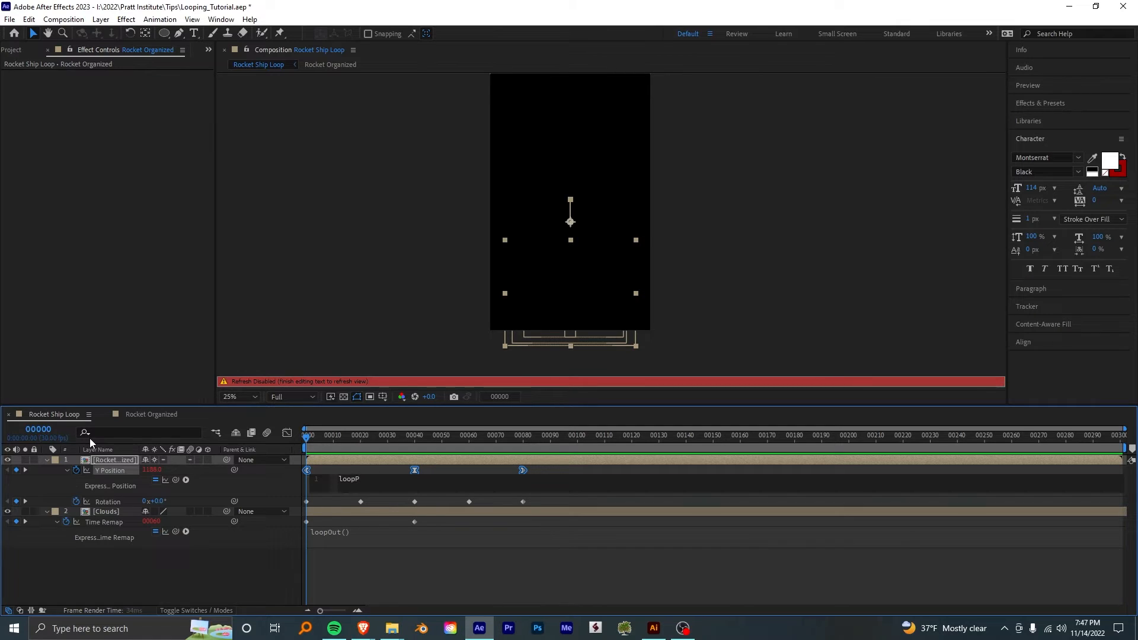
key("Return")
- Add the expression loopOut() to the rocket layer's Rotation
left_click(76, 501, "alt")
type("l")
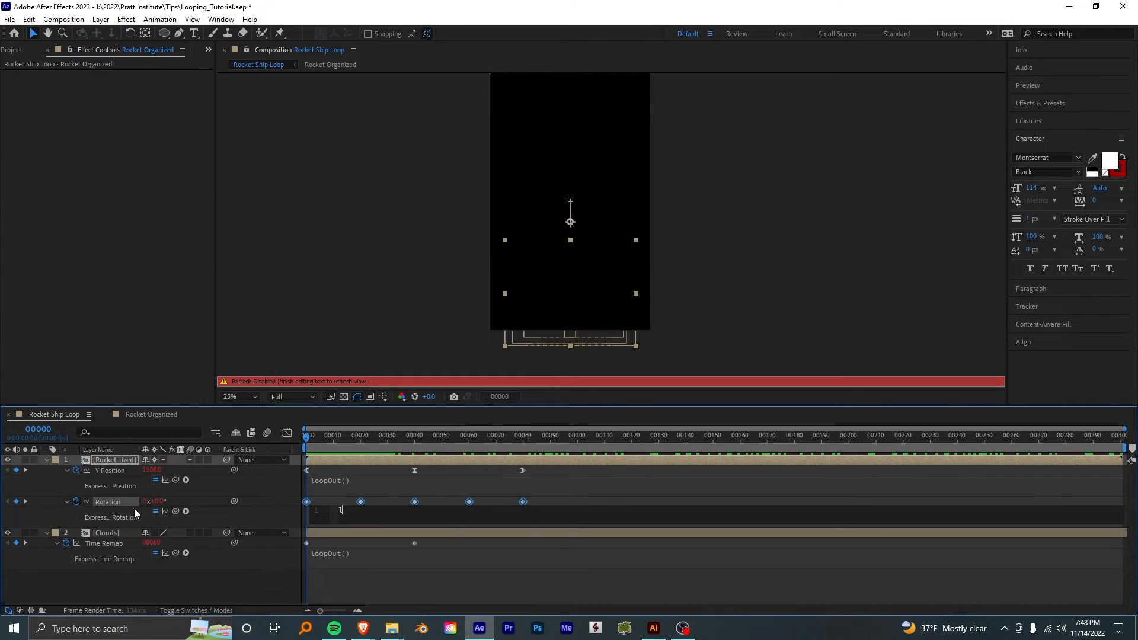
type("oopOut(")
key("Return")
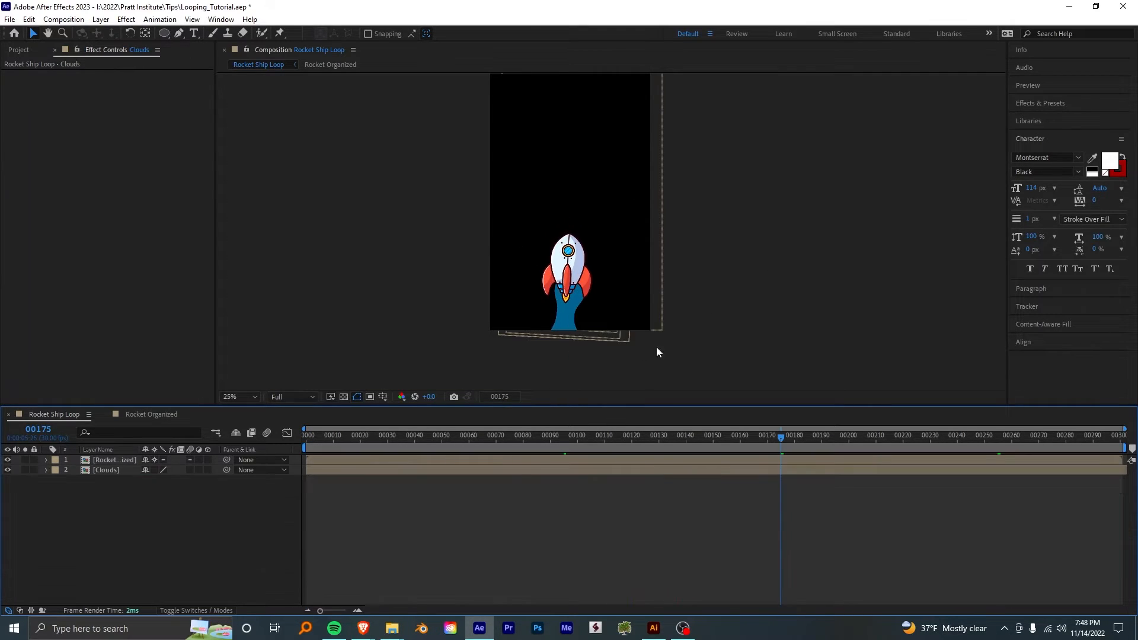
- Create an adjustment layer and place it between the Rocket Organized and Clouds layers
left_click(555, 306)
left_click_drag(365, 464, 437, 468)
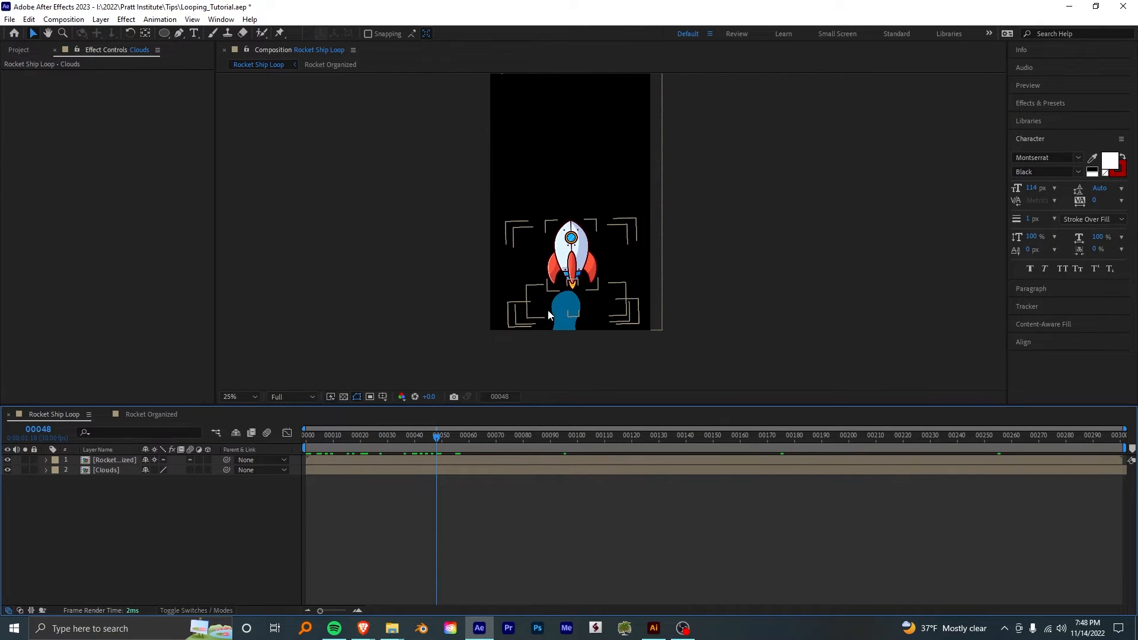
right_click(148, 513)
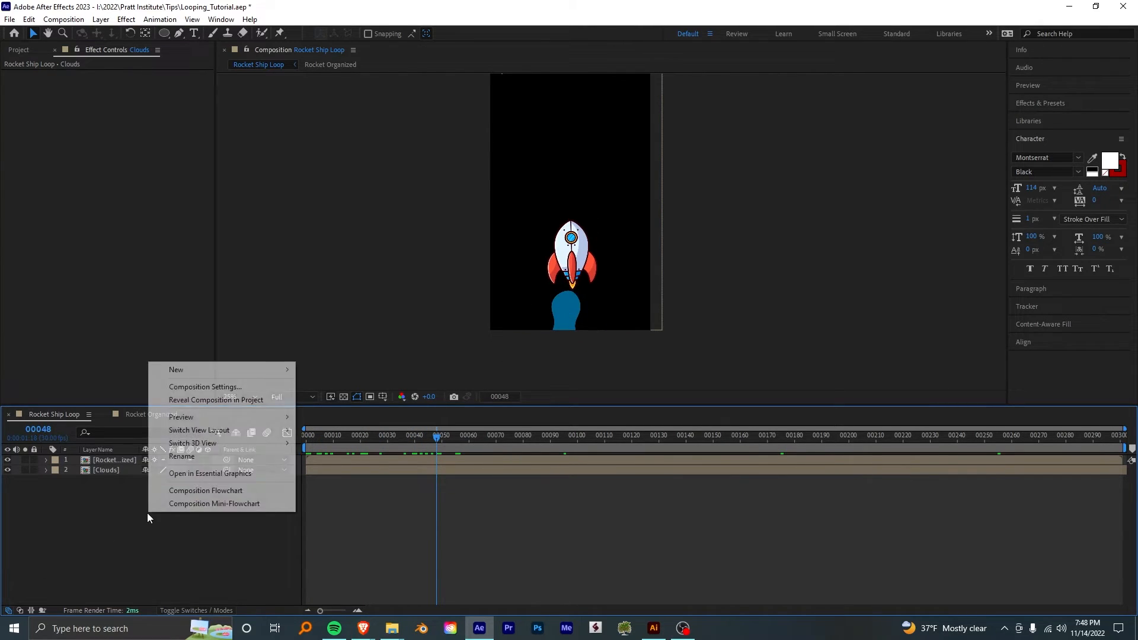
mouse_move(273, 369)
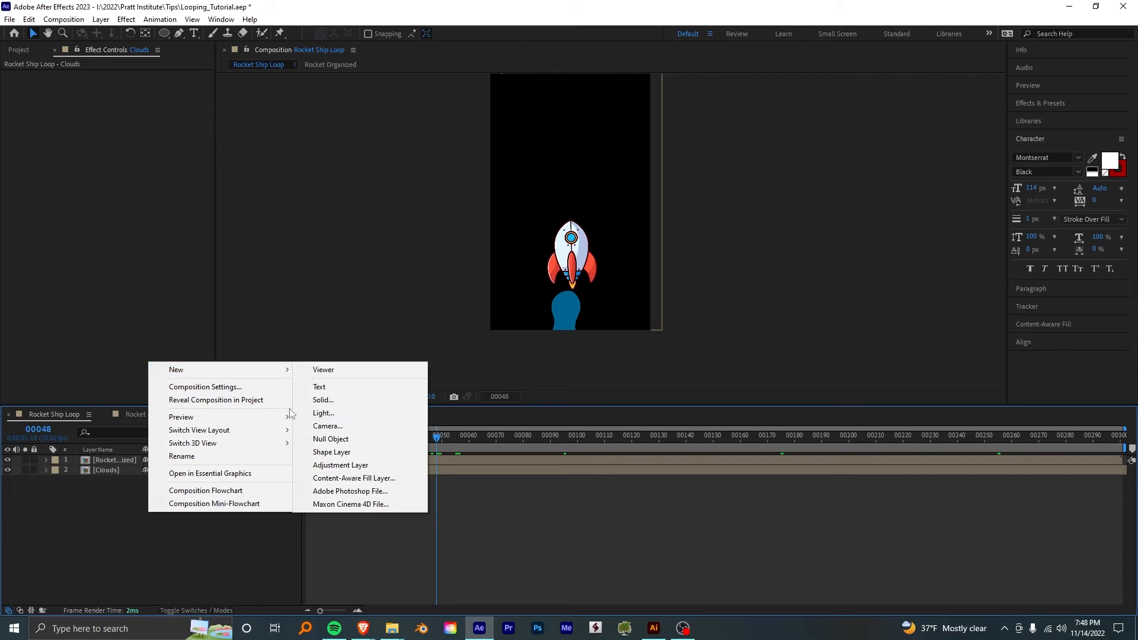
left_click(356, 465)
mouse_move(124, 461)
left_mouse_down()
mouse_move(131, 476)
mouse_move(115, 477)
left_mouse_up()
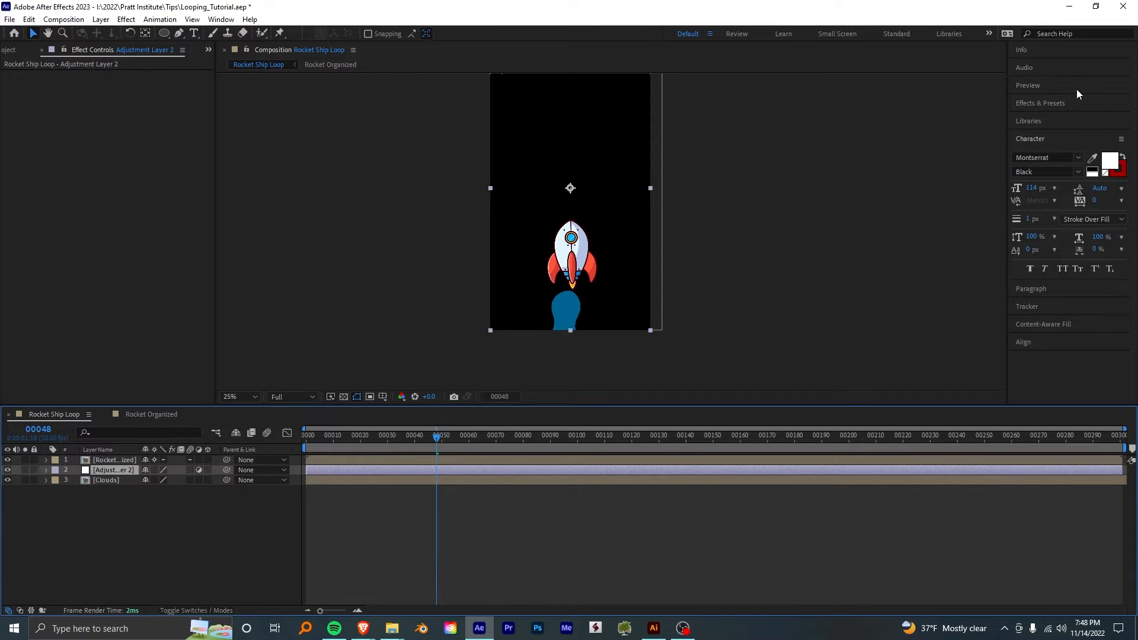
- Apply the Mirror effect to the new adjustment layer
left_click(1065, 105)
type("mirror")
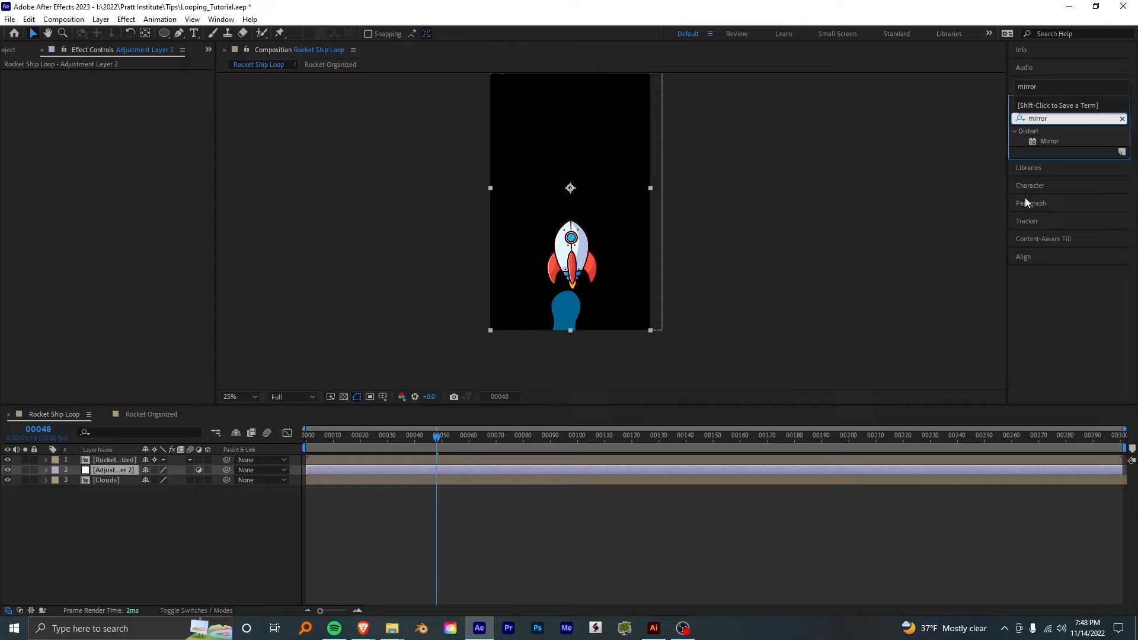
double_click(1049, 141)
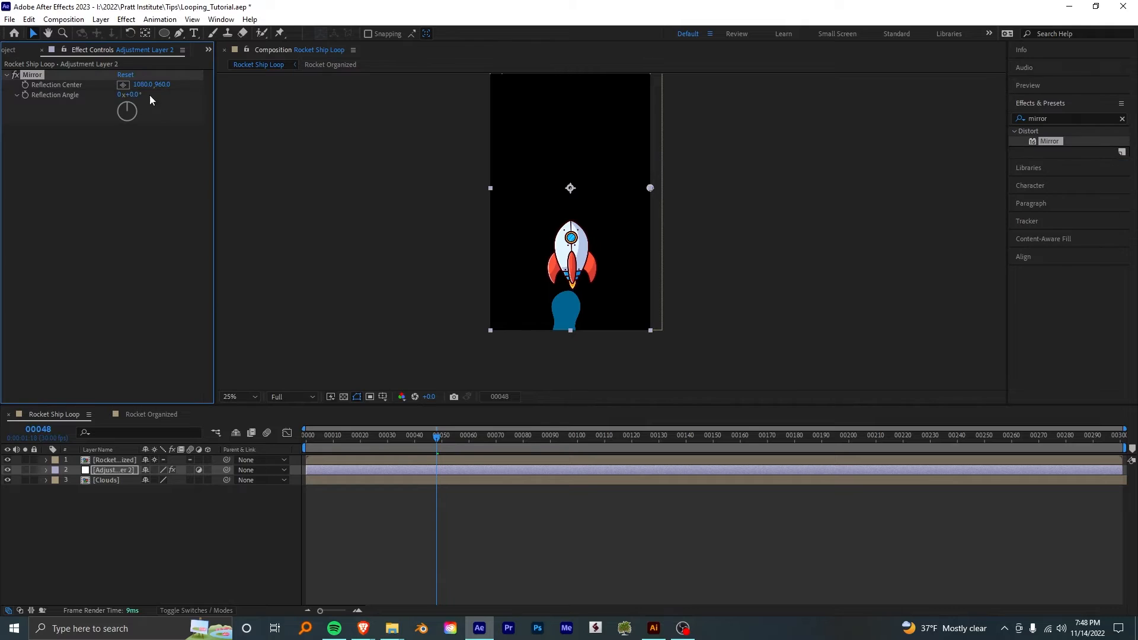
- Set the Mirror effect's Reflection Center to 520, 960 and preview the mirrored trail from the first frame
left_click_drag(142, 86, 13, 92)
left_click_drag(610, 188, 567, 189)
left_click_drag(436, 437, 249, 437)
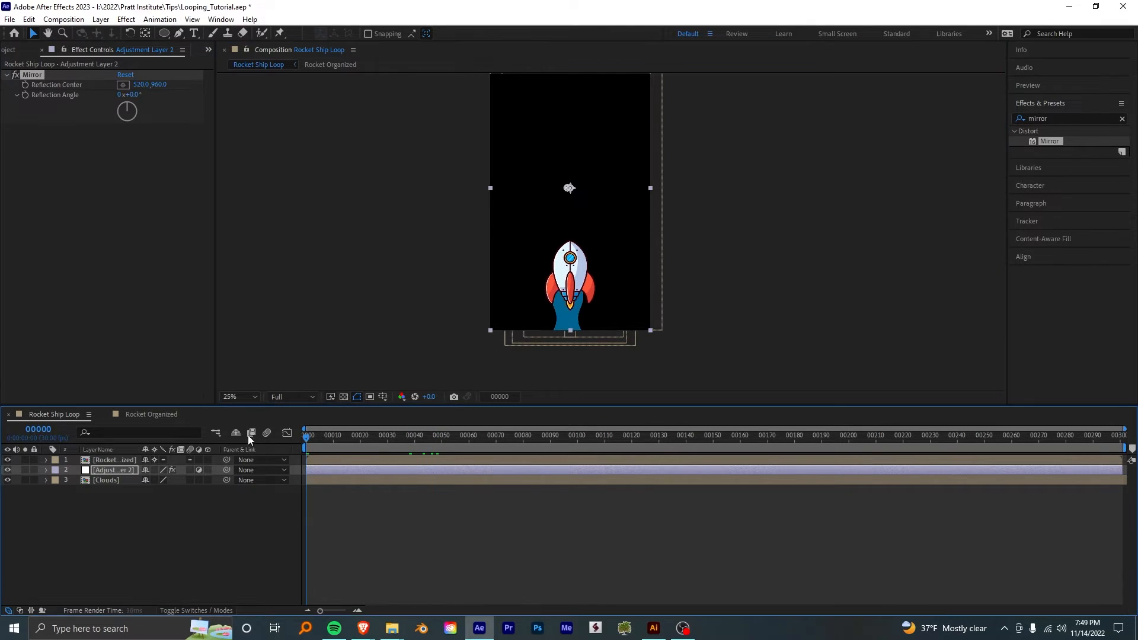
key("space")
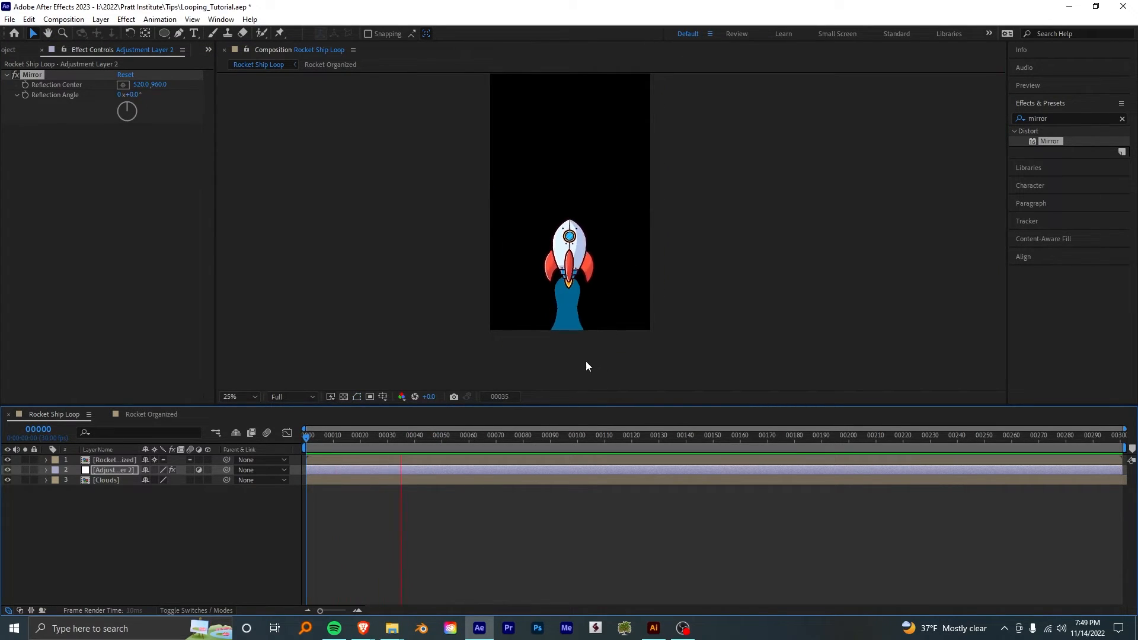
key("space")
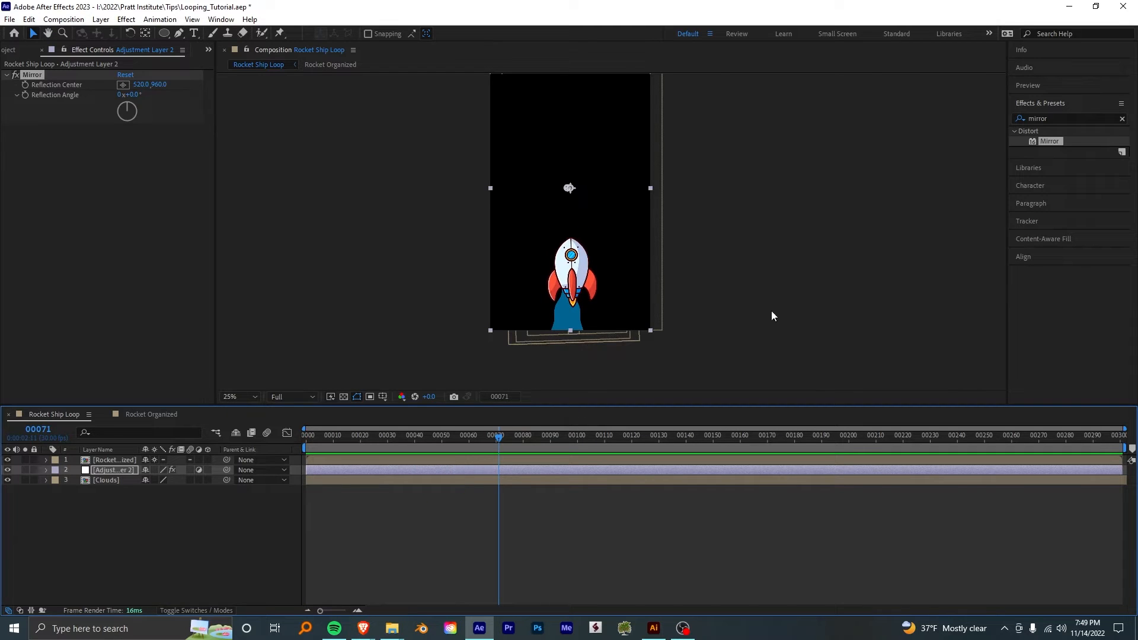
- Reveal the rocket layer's position and set its X Position to 499
left_click(573, 317)
scroll(574, 317, "up", 1)
key("p")
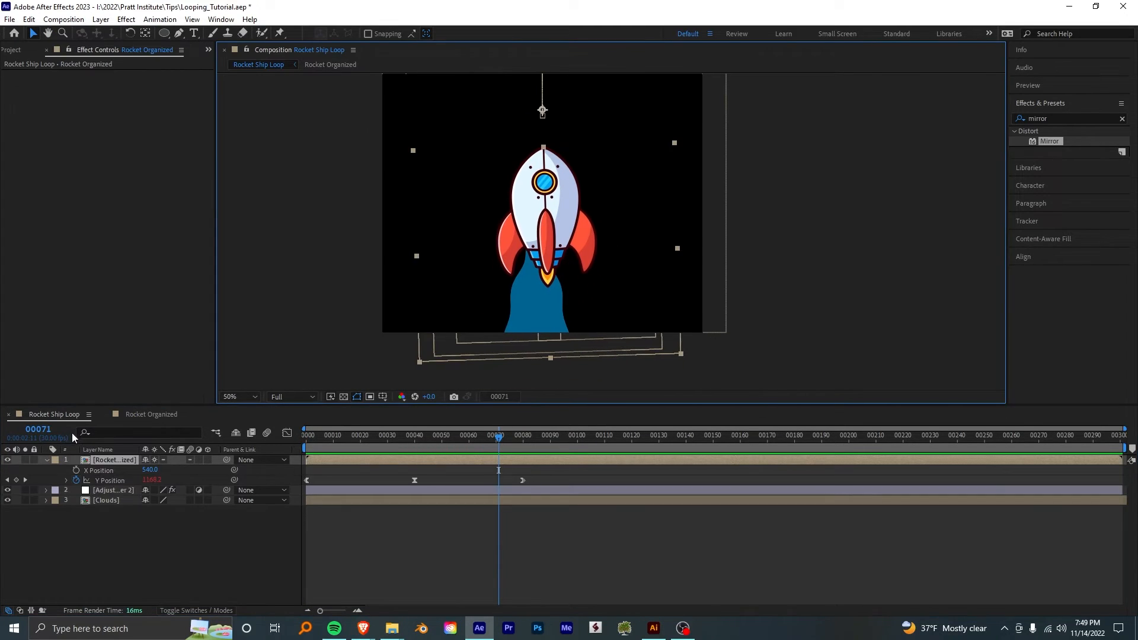
left_click(97, 471)
left_click_drag(154, 464, 117, 464)
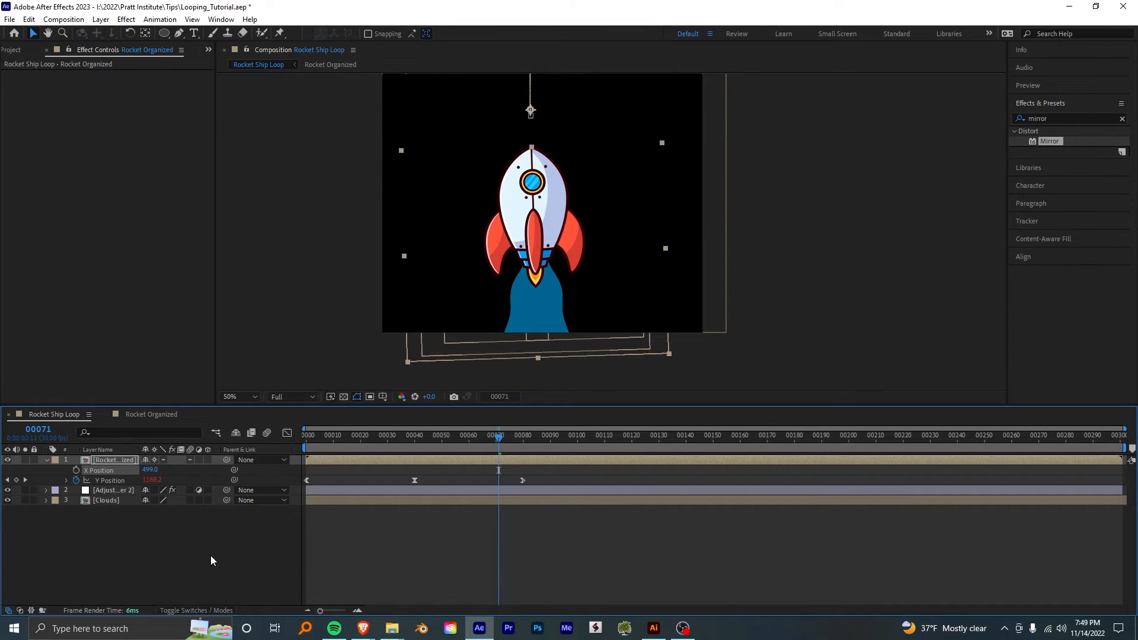
- Preview the rocket's alignment with the trail and set the rocket layer's X Position to 515
left_click(116, 481)
left_click_drag(503, 441, 307, 439)
key("space")
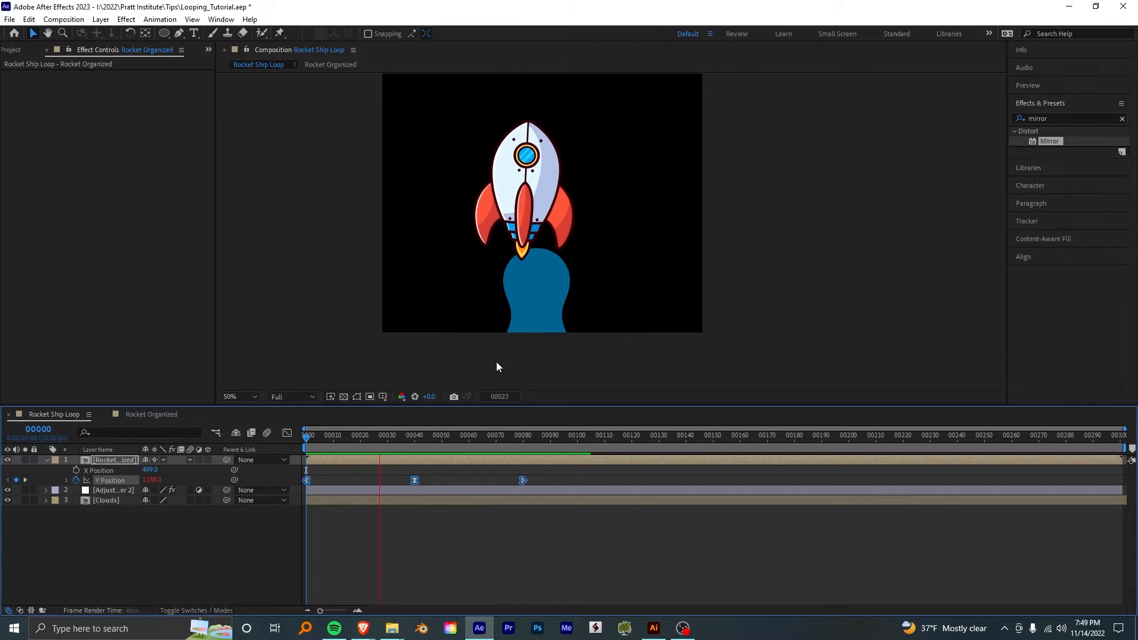
key("space")
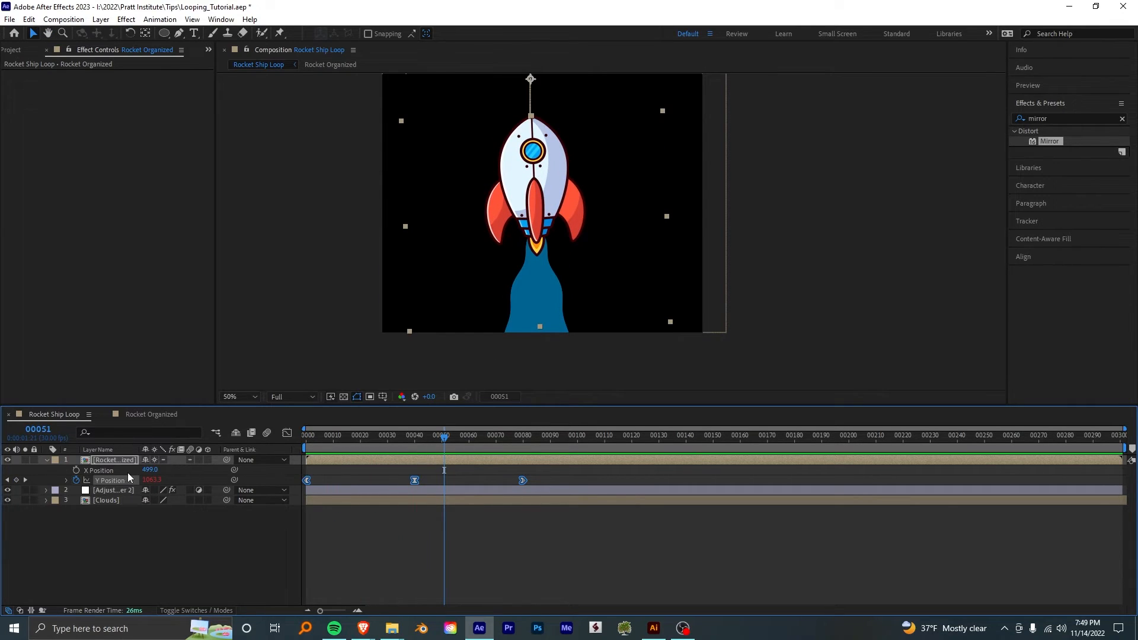
left_click_drag(464, 436, 428, 428)
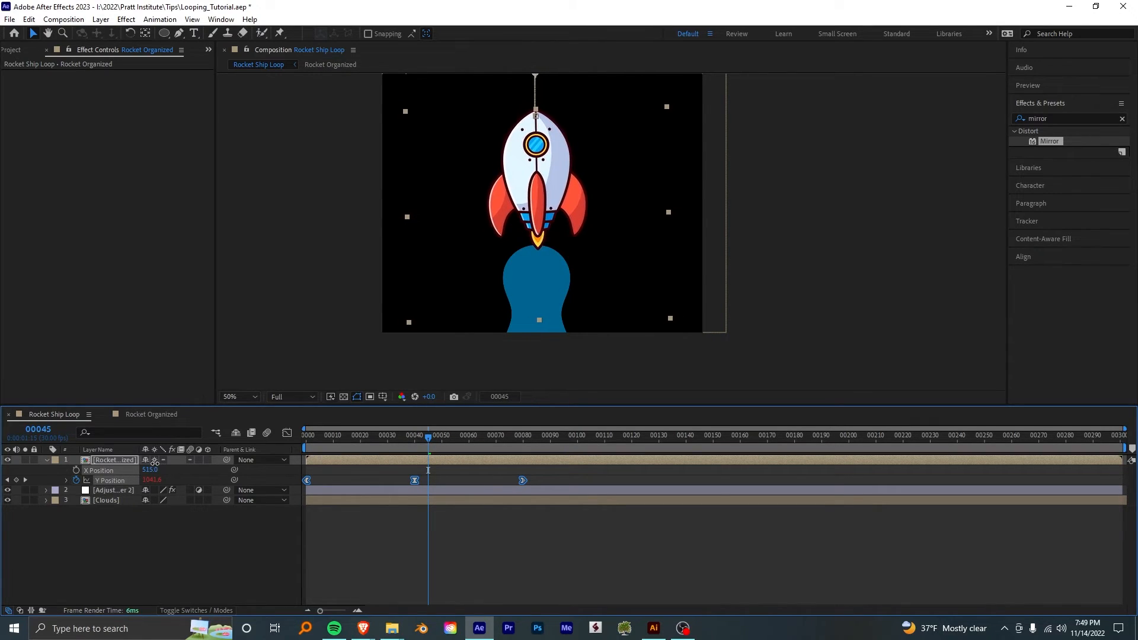
- Open the Clouds composition and move Null 1 upward to raise the whole exhaust trail
left_click(111, 501)
key("comma")
double_click(112, 502)
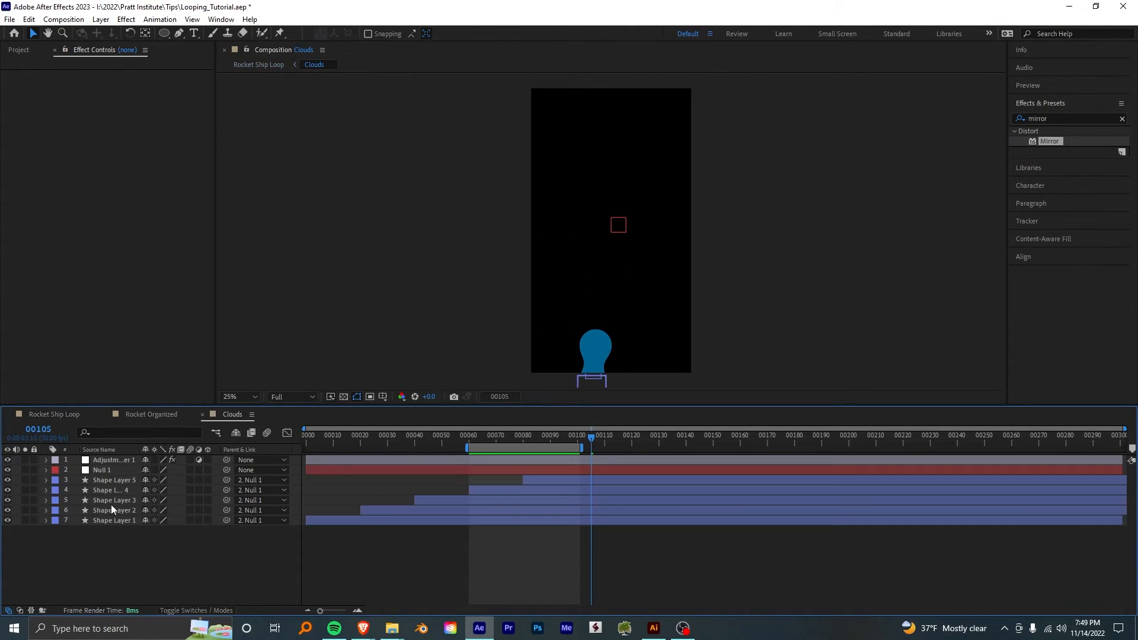
left_click(101, 463)
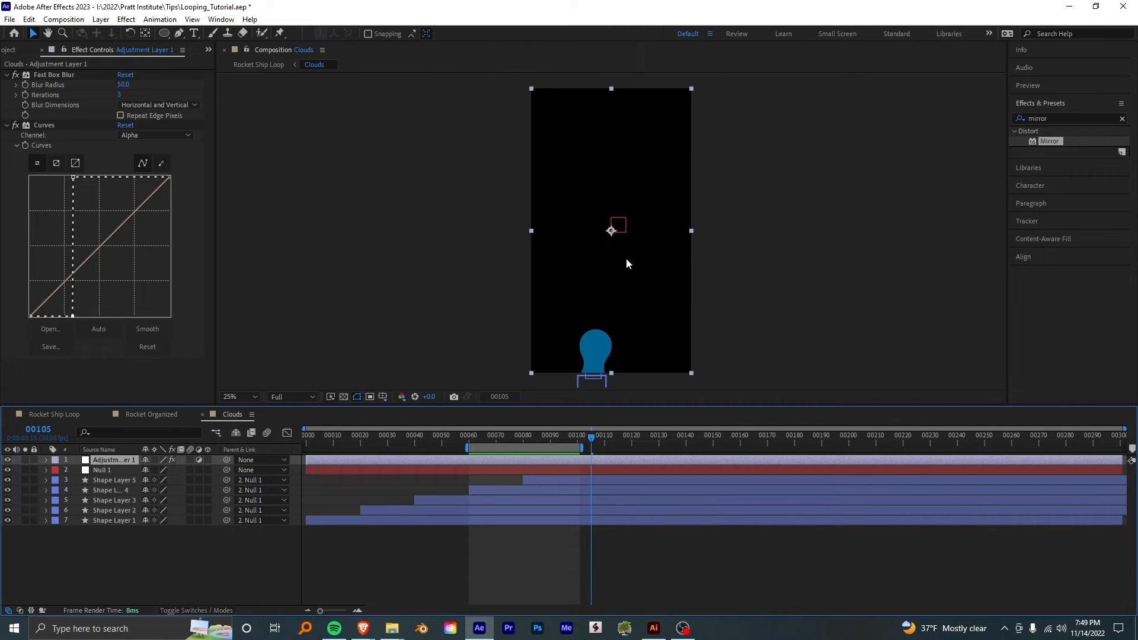
left_click(111, 470)
left_click_drag(623, 230, 624, 214)
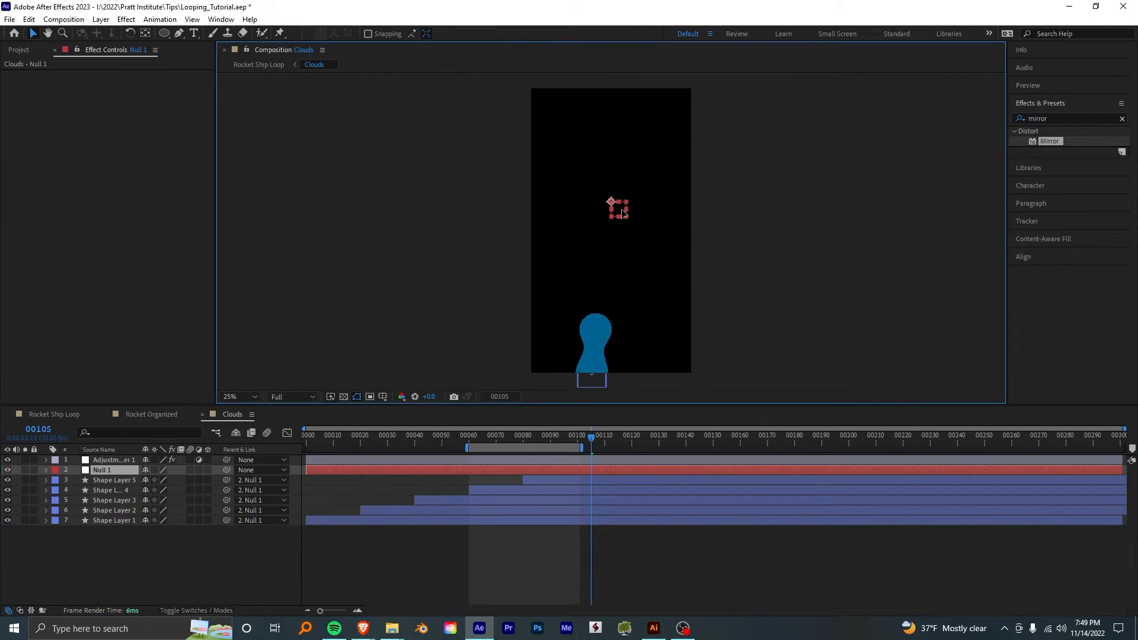
- Preview the Rocket Ship Loop composition from the first frame and save the project
left_click(155, 414)
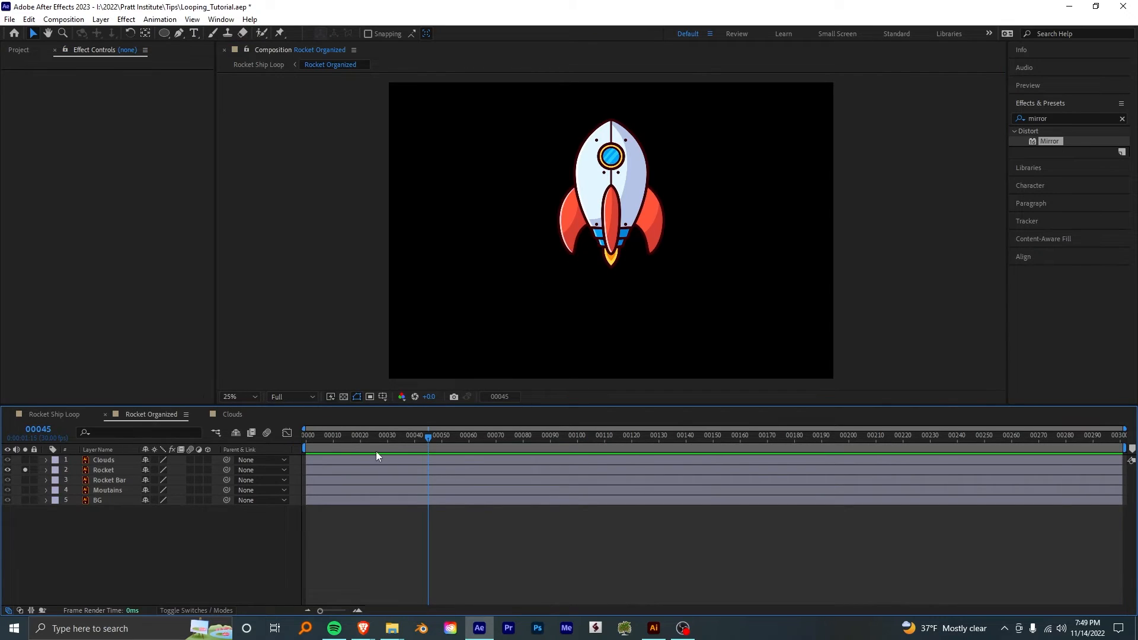
left_click(58, 414)
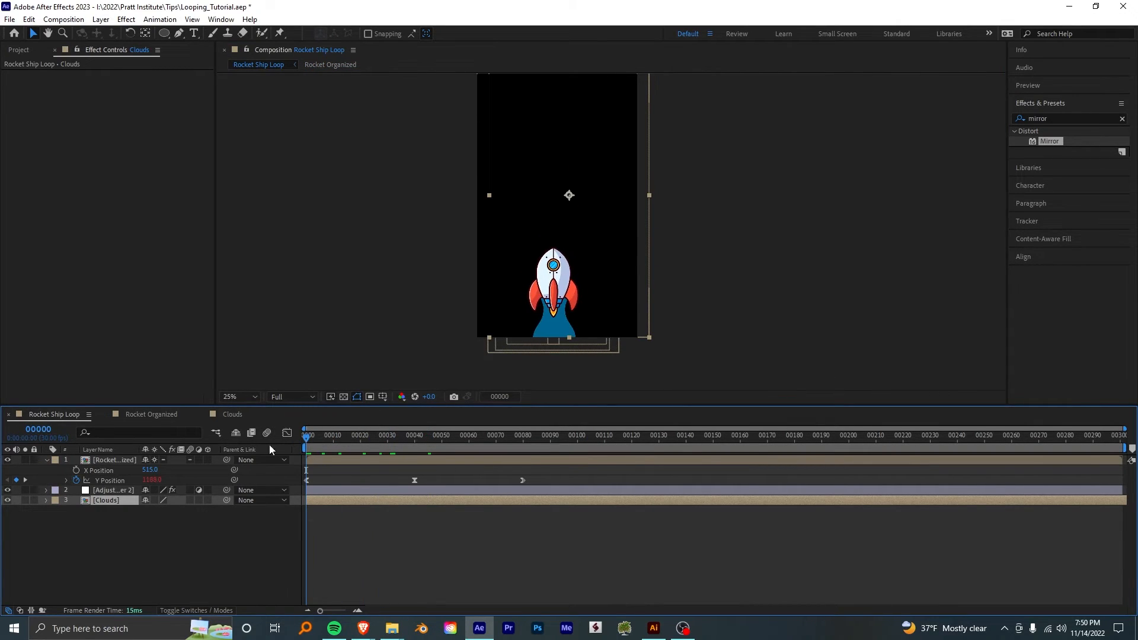
key("space")
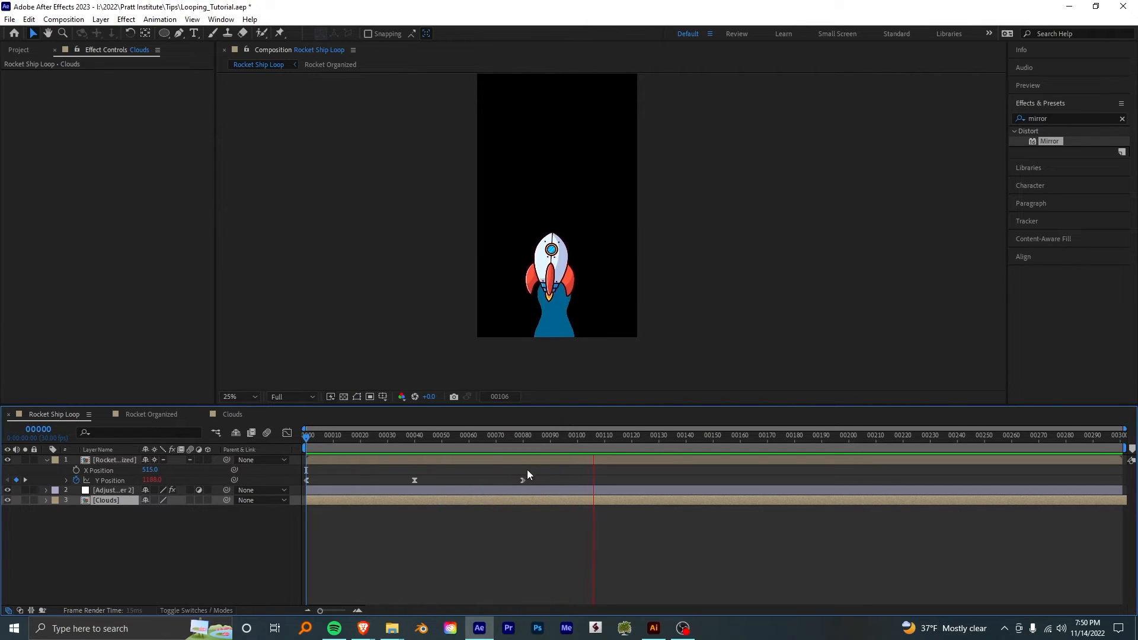
key("space")
key("ctrl+s")
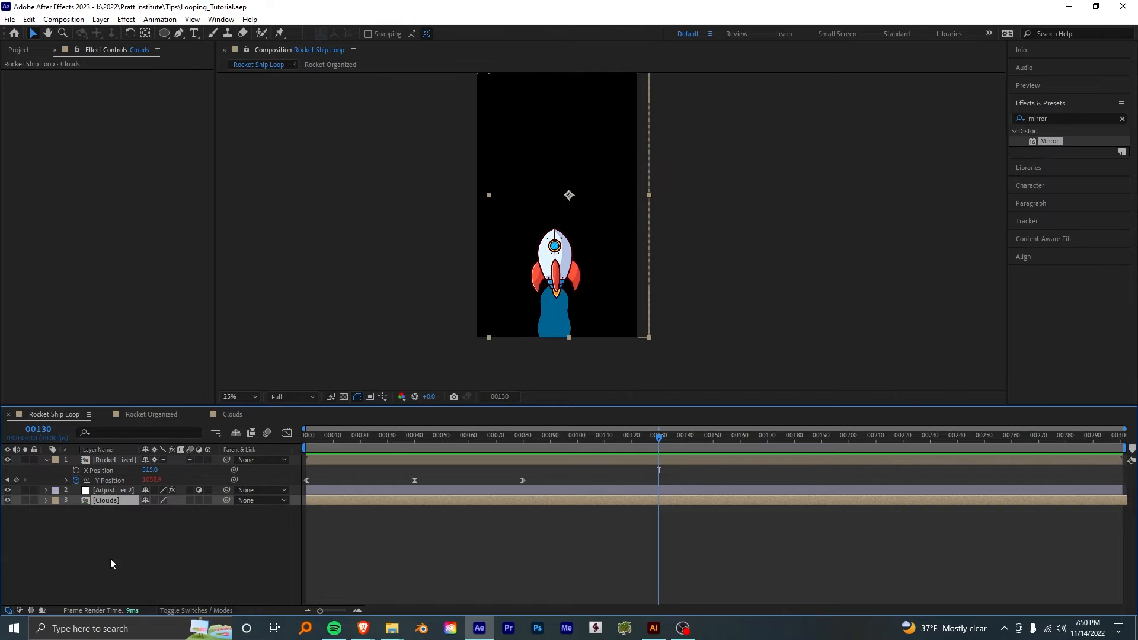
- Apply a Fill effect to the Clouds layer with the lavender color B5C3E6 sampled from the rocket's shaded side
left_click(1054, 119)
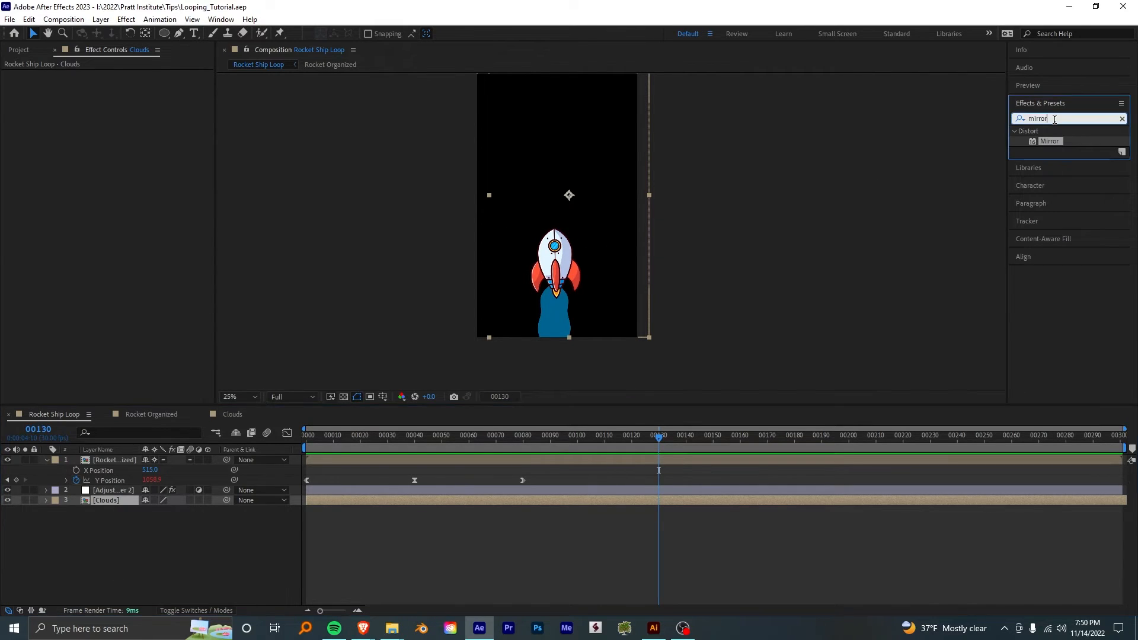
type("fill")
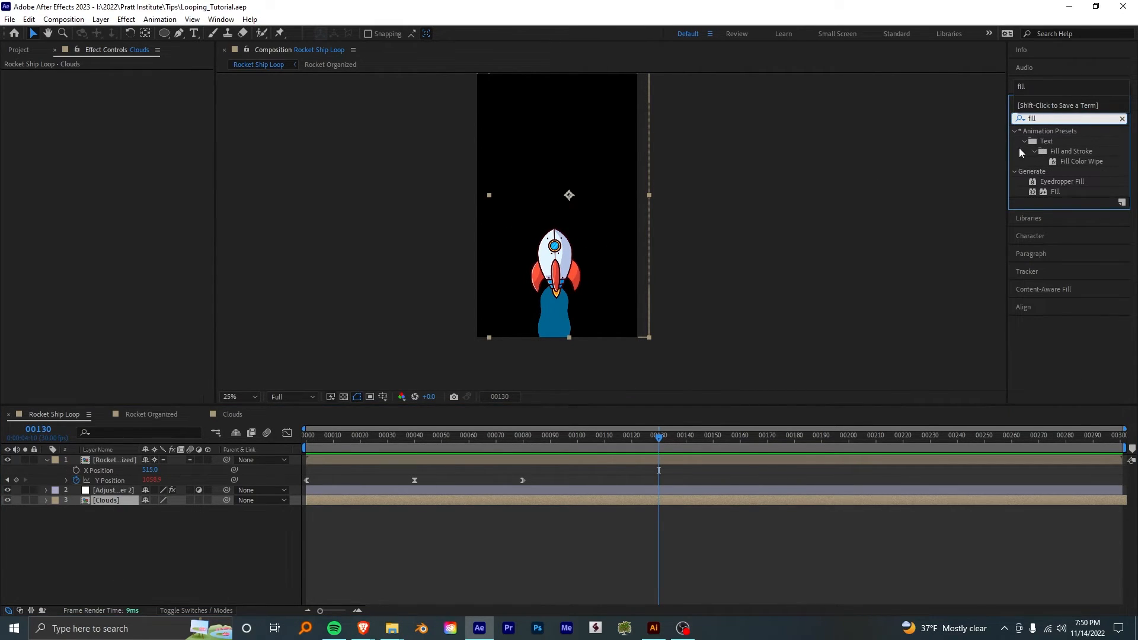
left_click_drag(1064, 195, 147, 502)
left_click(123, 105)
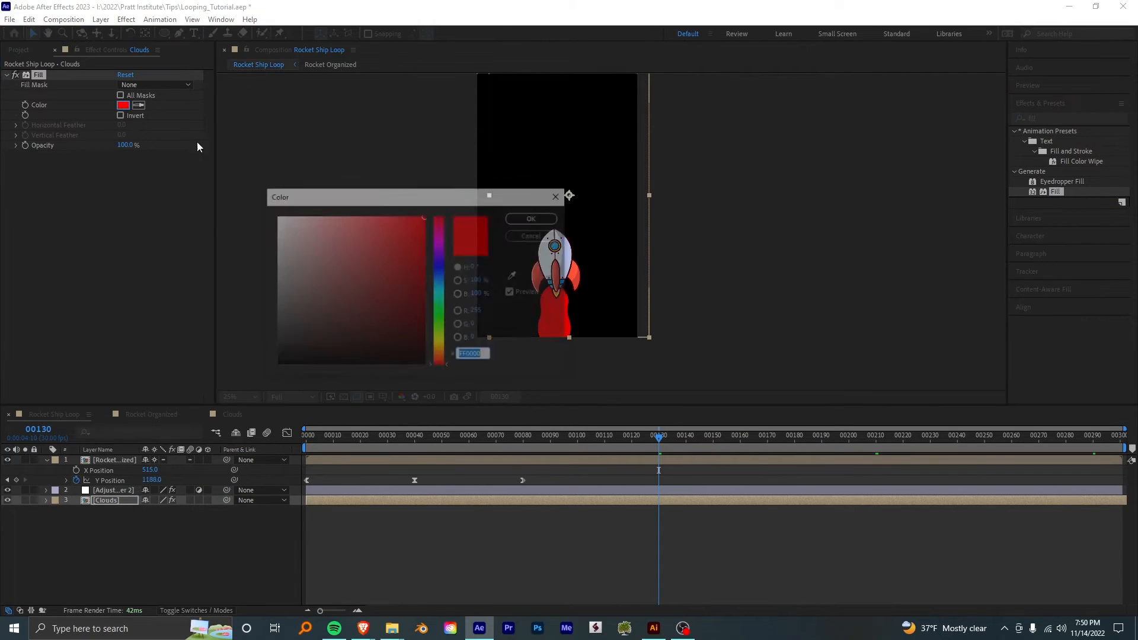
left_click_drag(484, 201, 427, 186)
left_click(457, 259)
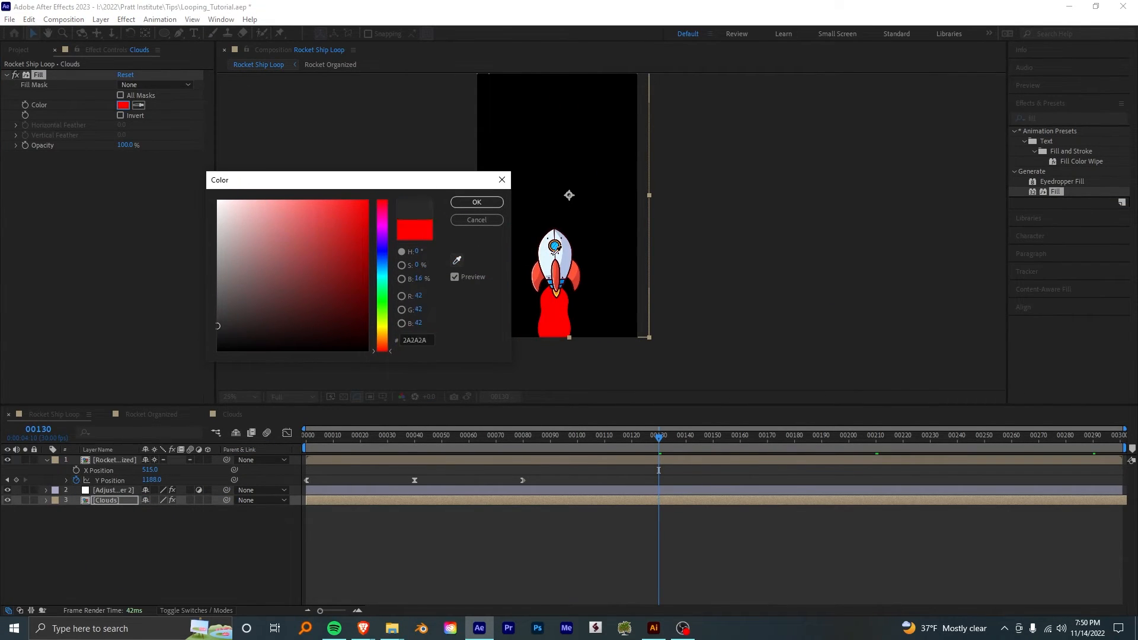
left_click(567, 259)
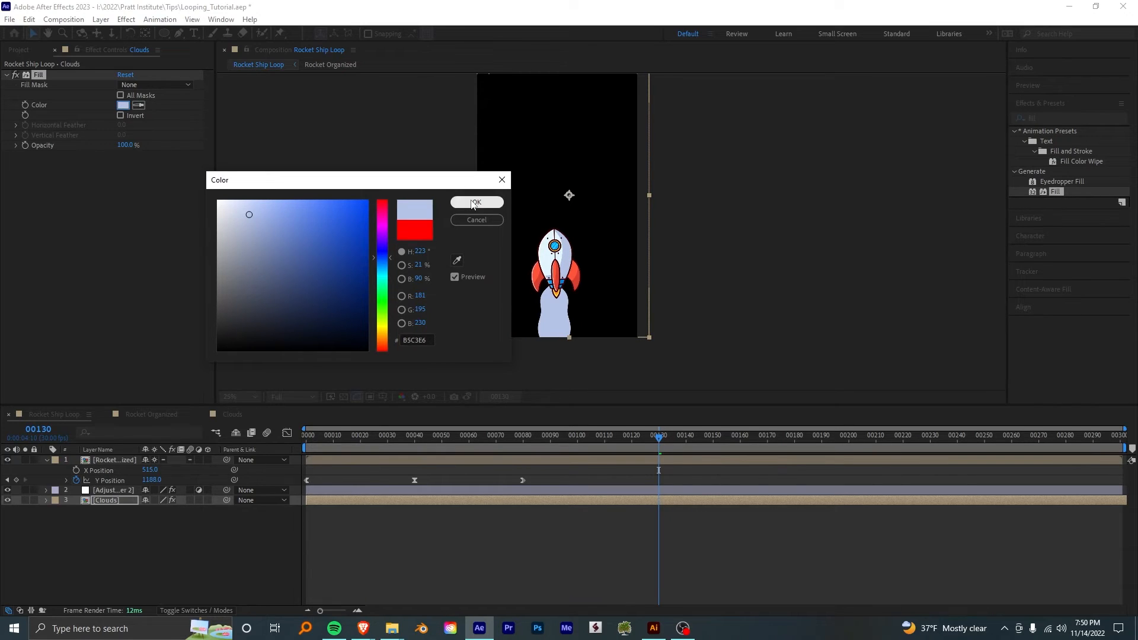
left_click(476, 202)
- Duplicate the Clouds layer with its Fill sampled from the rocket's pale body color, and place the pale copy beneath the lavender one
left_click(106, 504)
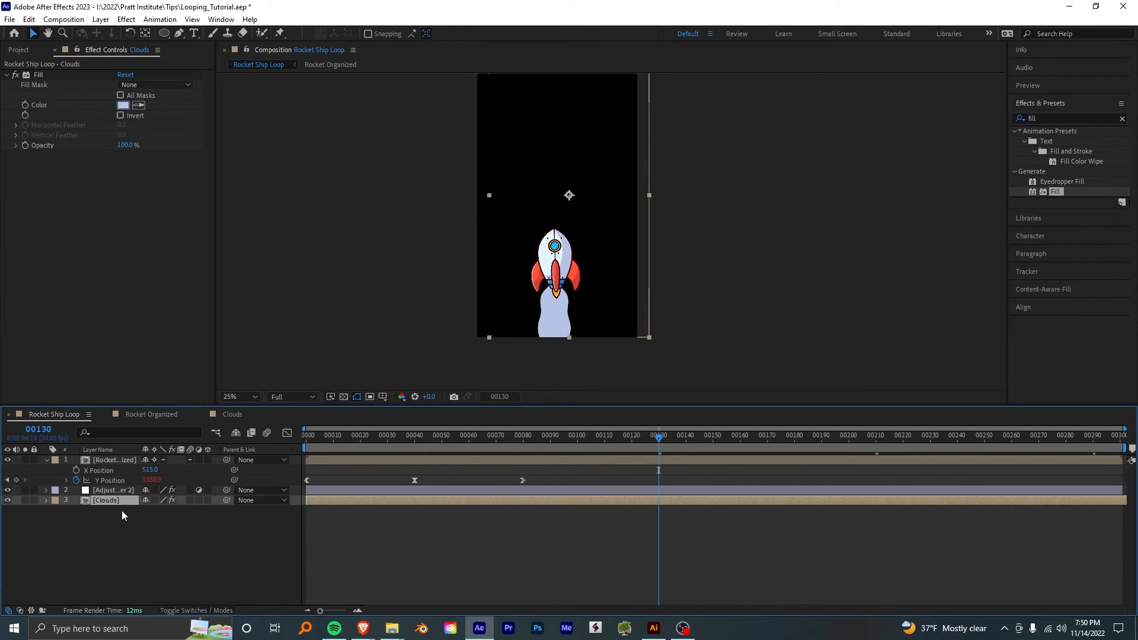
key("ctrl+d")
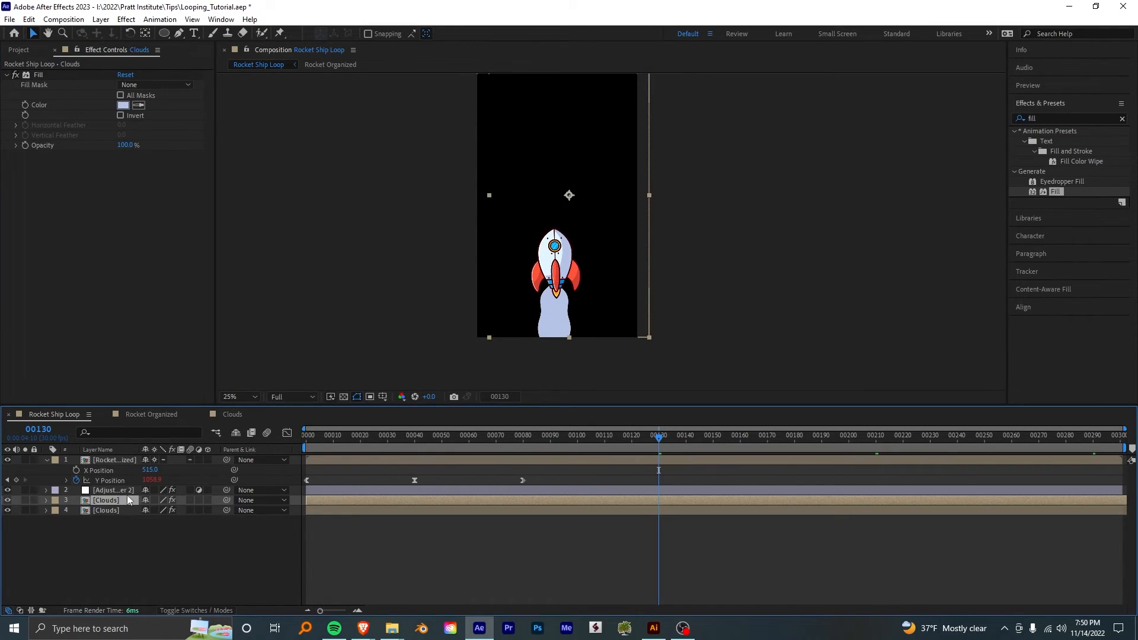
left_click(138, 104)
left_click(545, 253)
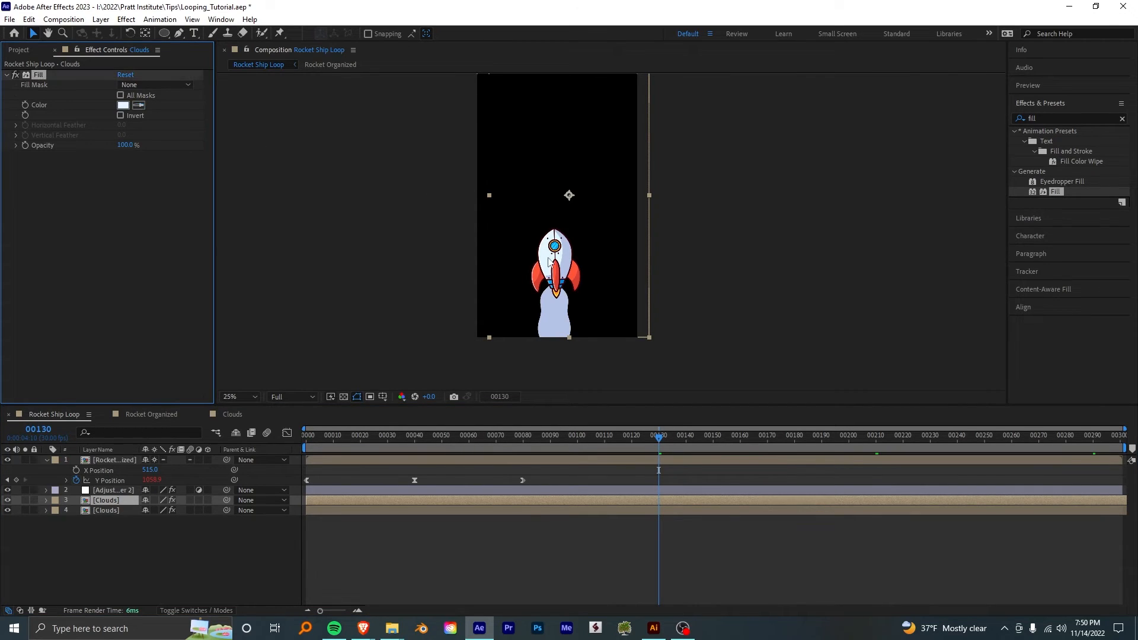
scroll(564, 323, "up", 7)
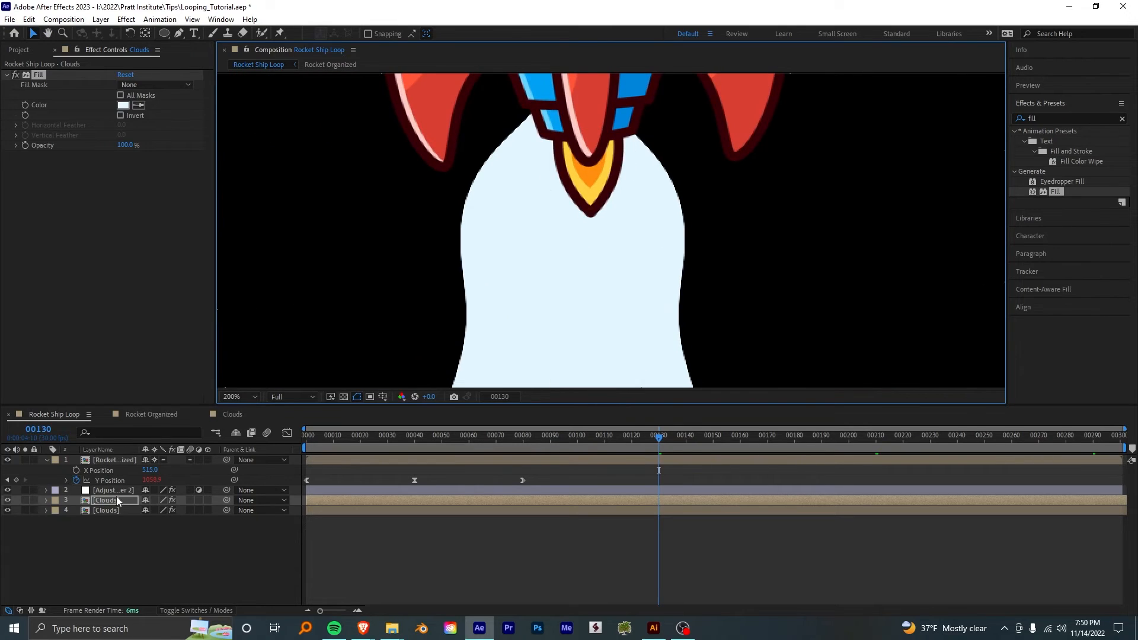
left_click_drag(116, 499, 119, 525)
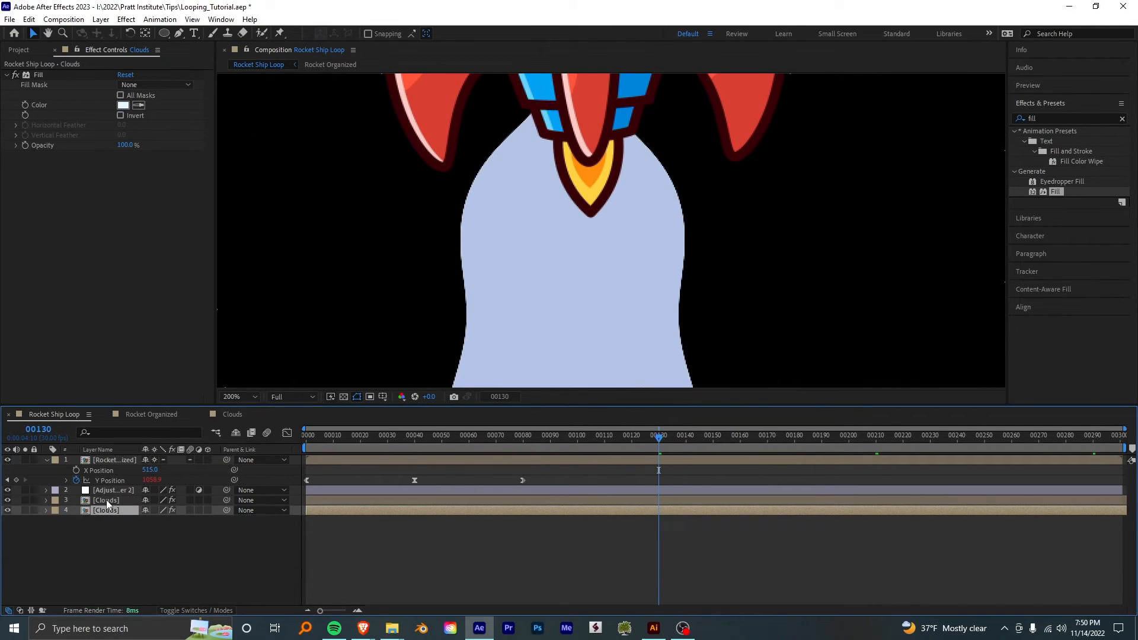
- Offset the lavender Clouds layer slightly so the pale copy forms a thin highlight along the trail's edges
left_click(105, 500)
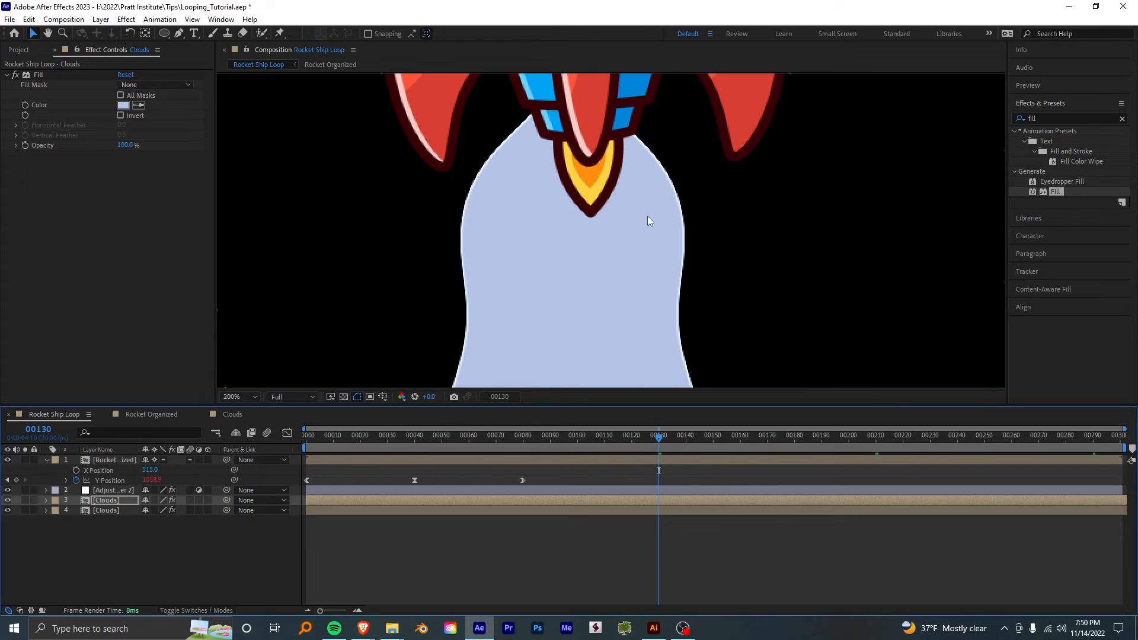
left_click_drag(647, 215, 680, 43)
left_click_drag(709, 176, 618, 366)
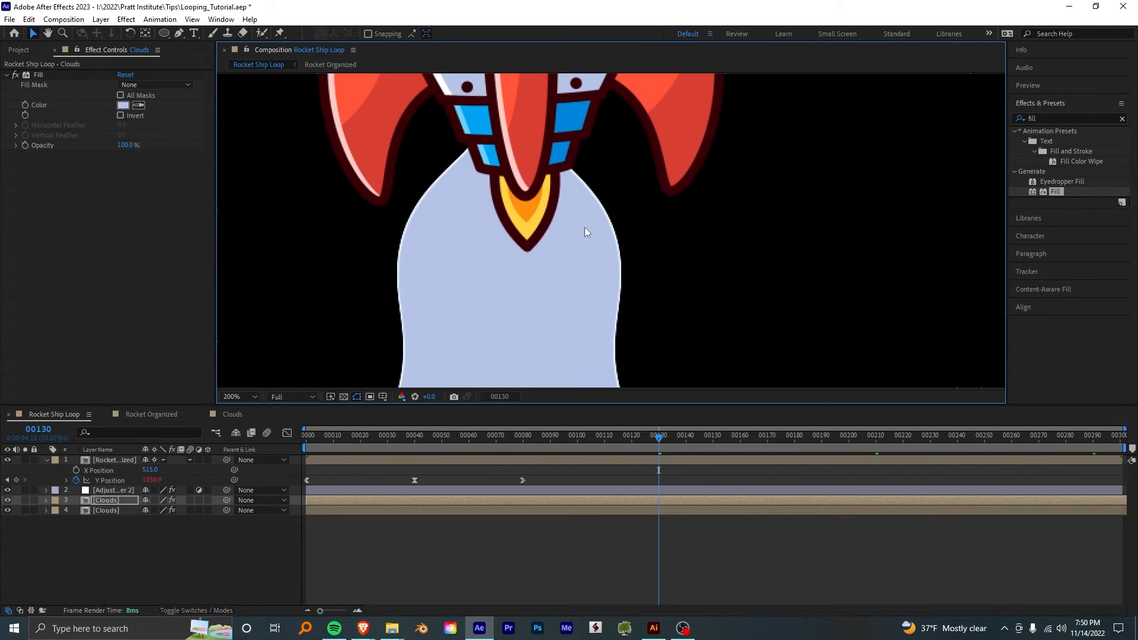
scroll(581, 199, "up", 1)
scroll(595, 219, "down", 1)
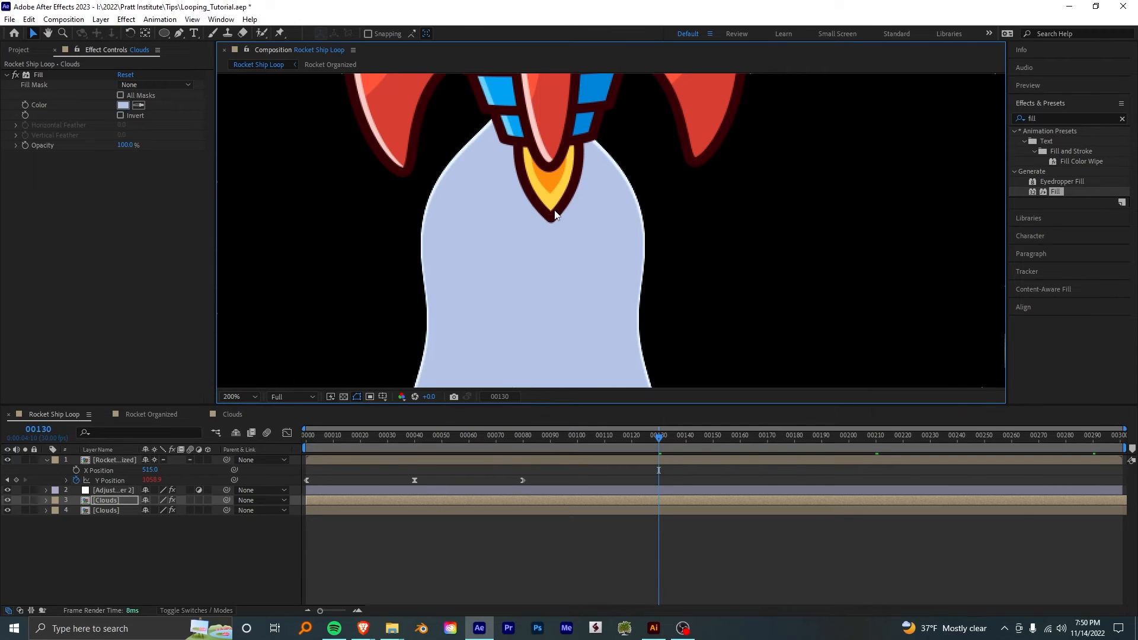
scroll(616, 148, "down", 1)
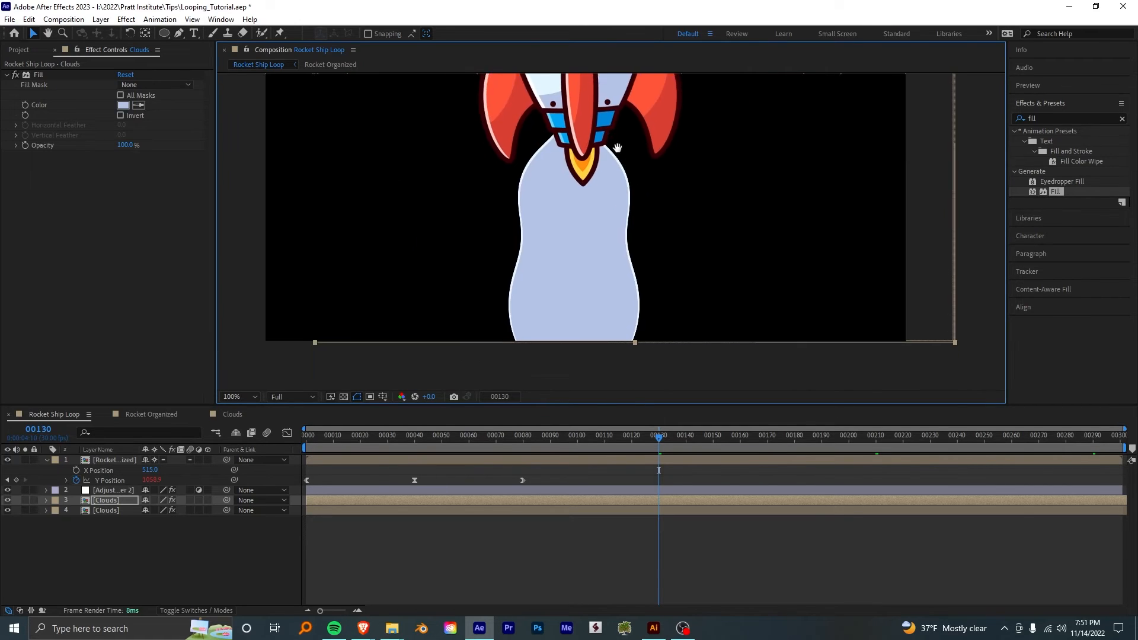
scroll(623, 184, "down", 2)
scroll(627, 226, "up", 5)
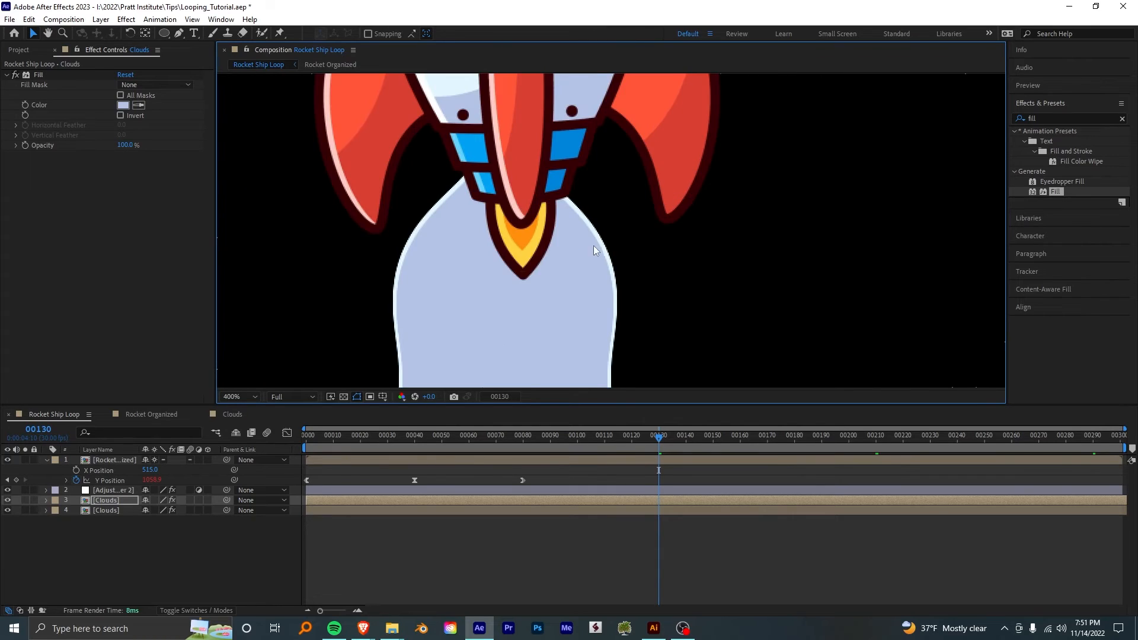
scroll(608, 231, "down", 1)
left_click_drag(618, 220, 680, 159)
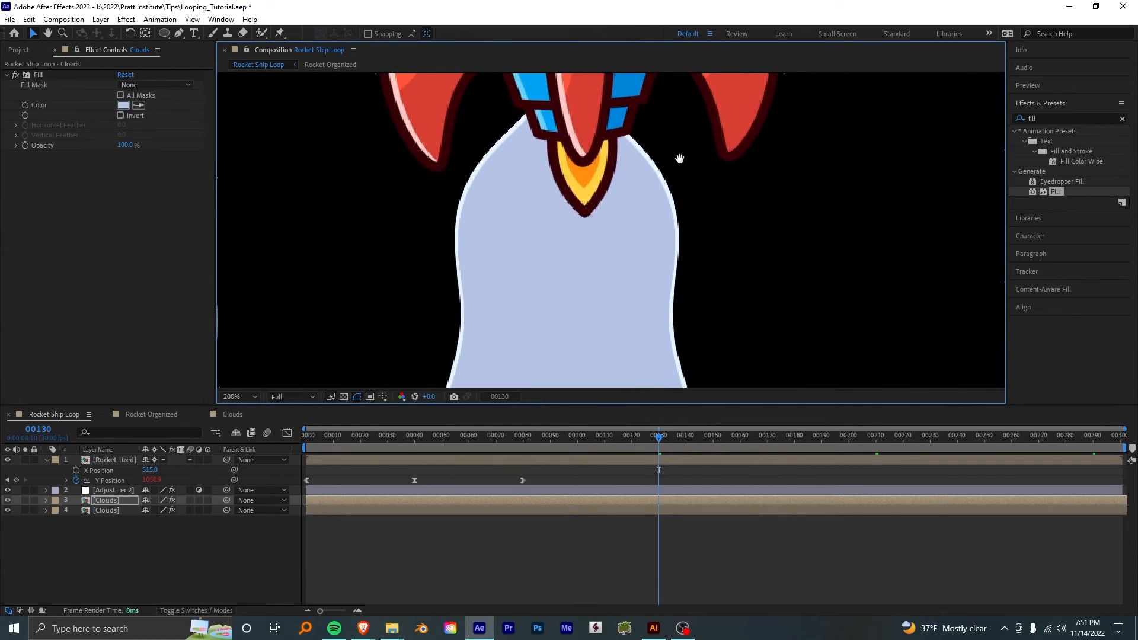
left_click(625, 458)
key("ctrl+v")
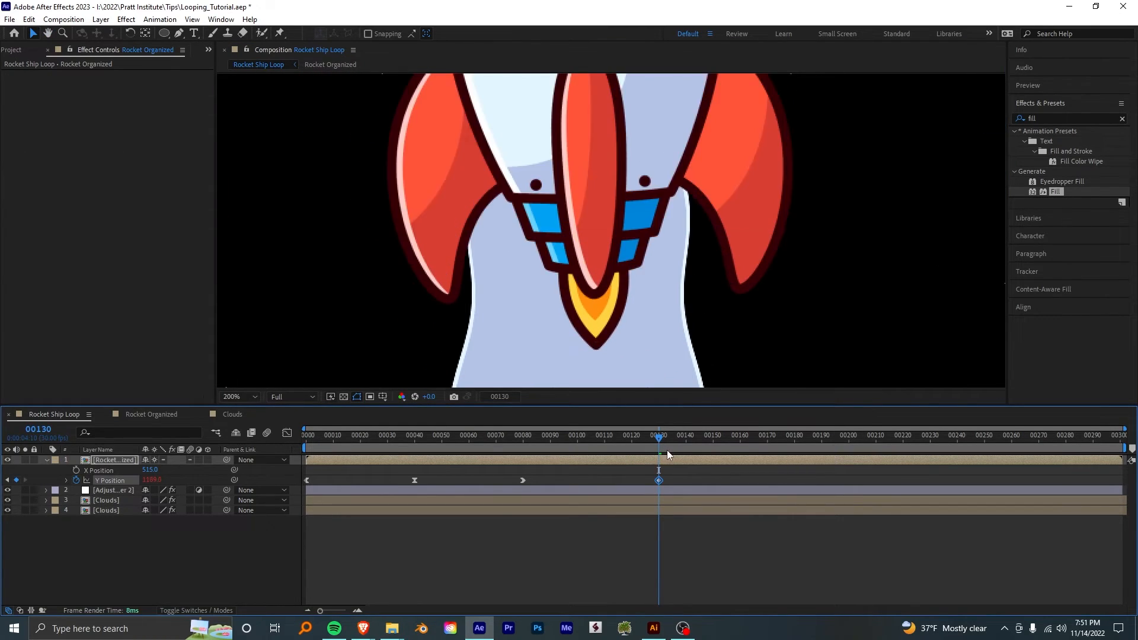
key("ctrl+z")
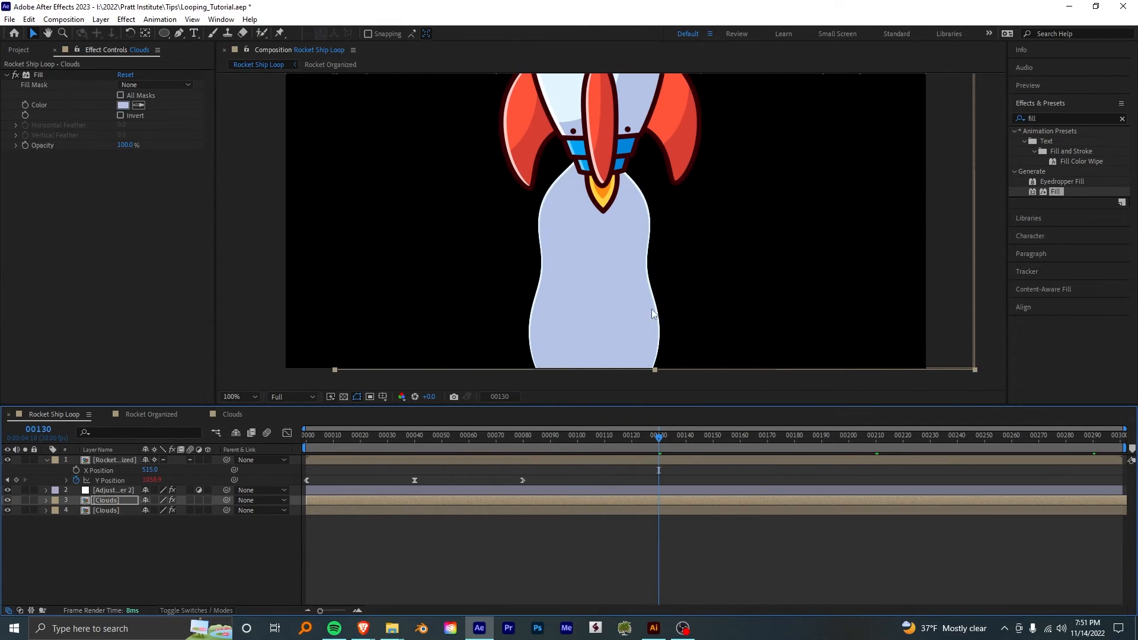
- Save the project and preview the Rocket Ship Loop composition from the first frame
scroll(646, 207, "down", 4)
left_click_drag(646, 207, 657, 294)
key("ctrl+s")
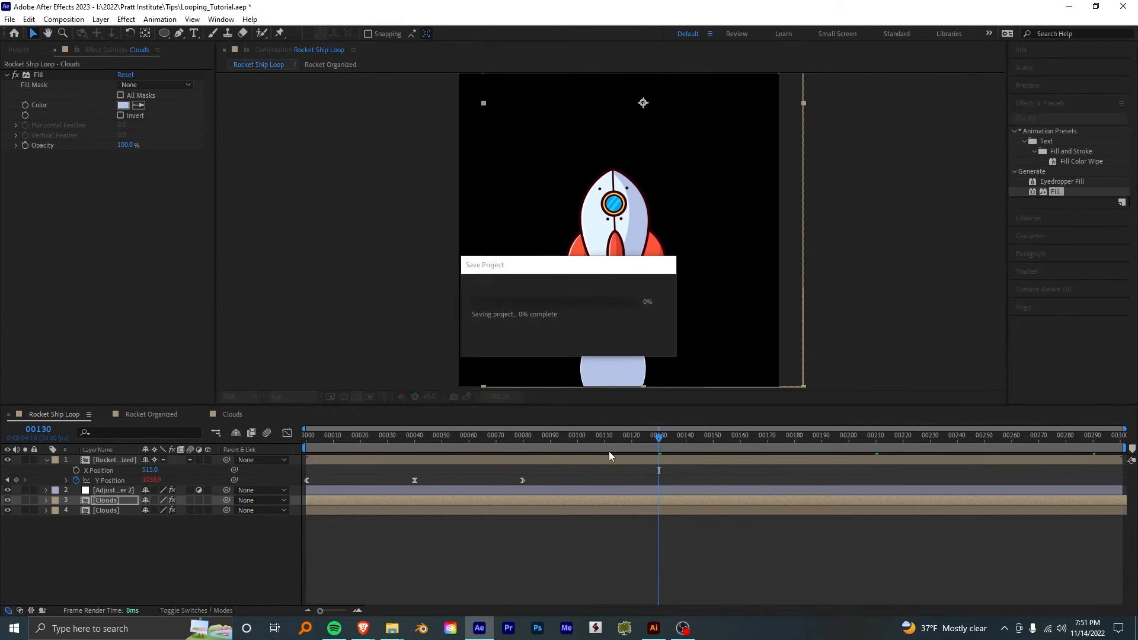
left_click_drag(624, 433, 305, 434)
scroll(622, 240, "down", 2)
key("space")
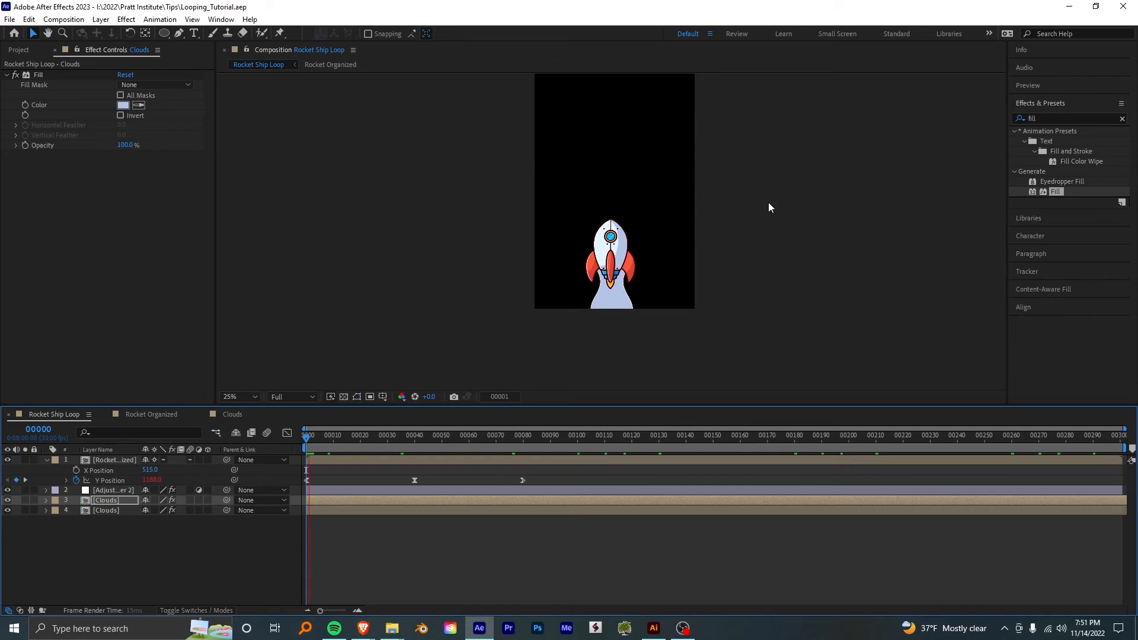
left_click_drag(768, 203, 771, 243)
key("space")
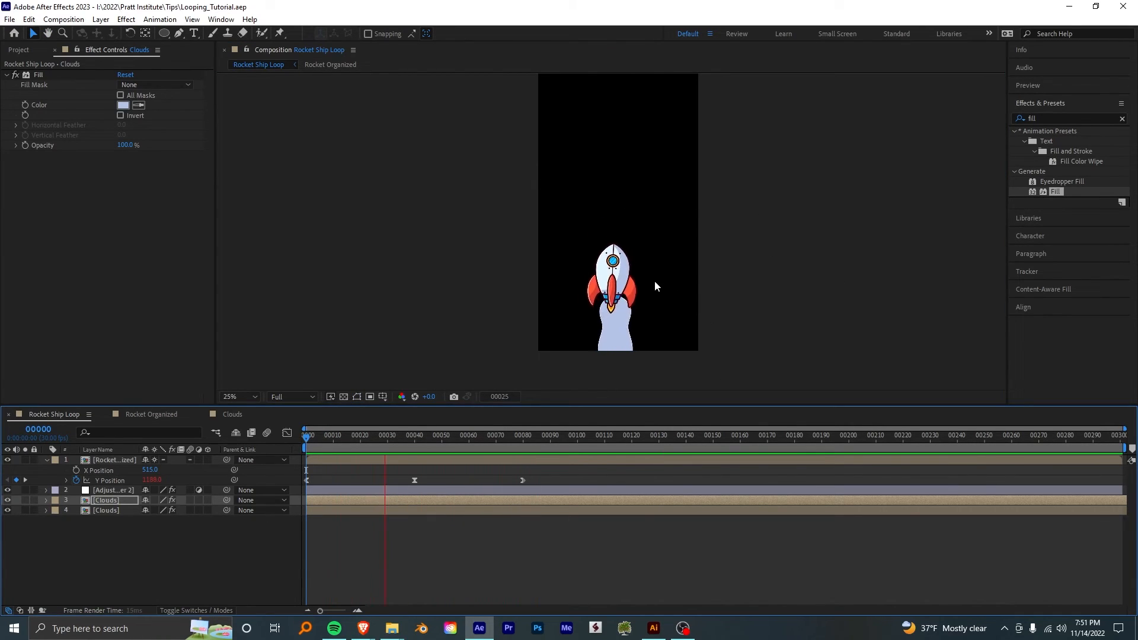
key("space")
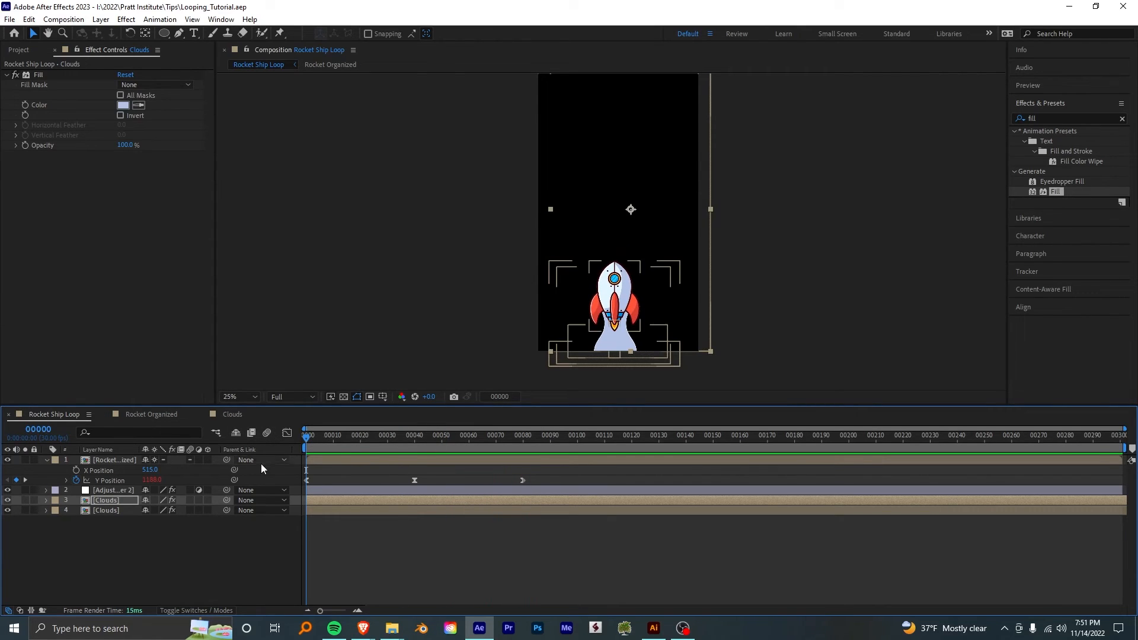
- Check the loop point at frame 80, on the rocket's last Y Position keyframe, and replay the composition
left_click(523, 433)
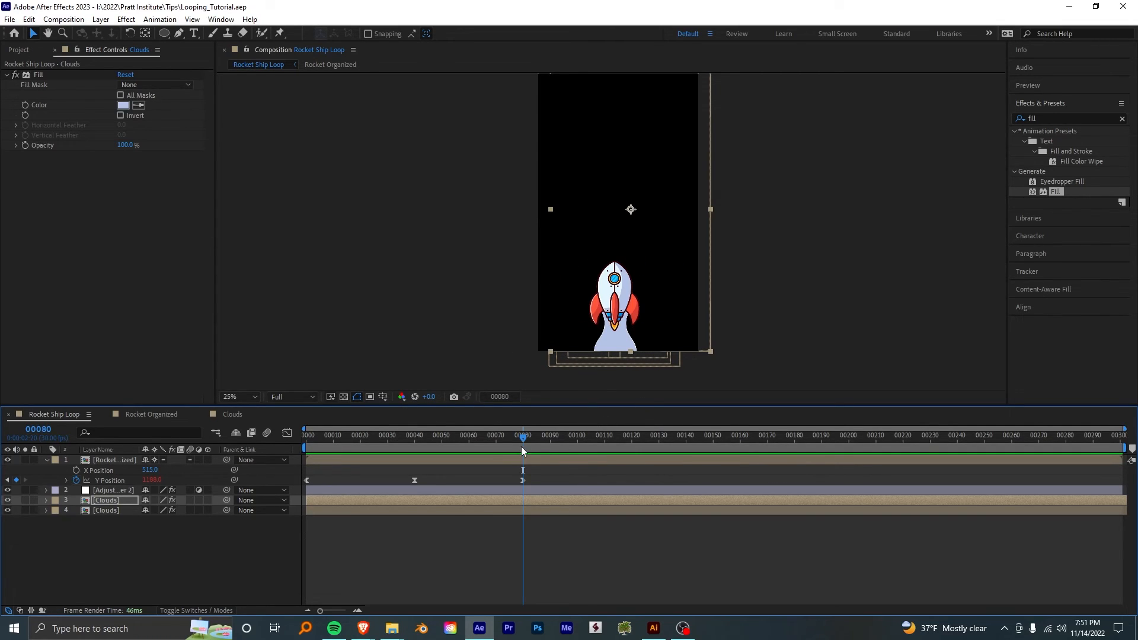
mouse_move(522, 443)
left_mouse_down()
mouse_move(364, 438)
mouse_move(544, 444)
mouse_move(527, 456)
left_mouse_up()
key("space")
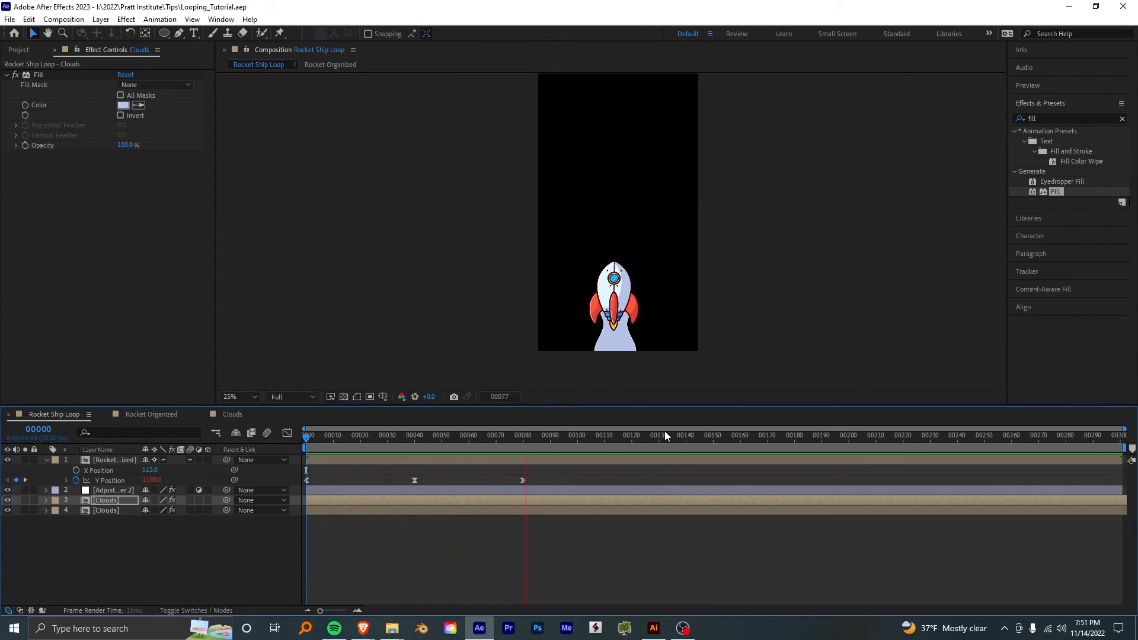
key("space")
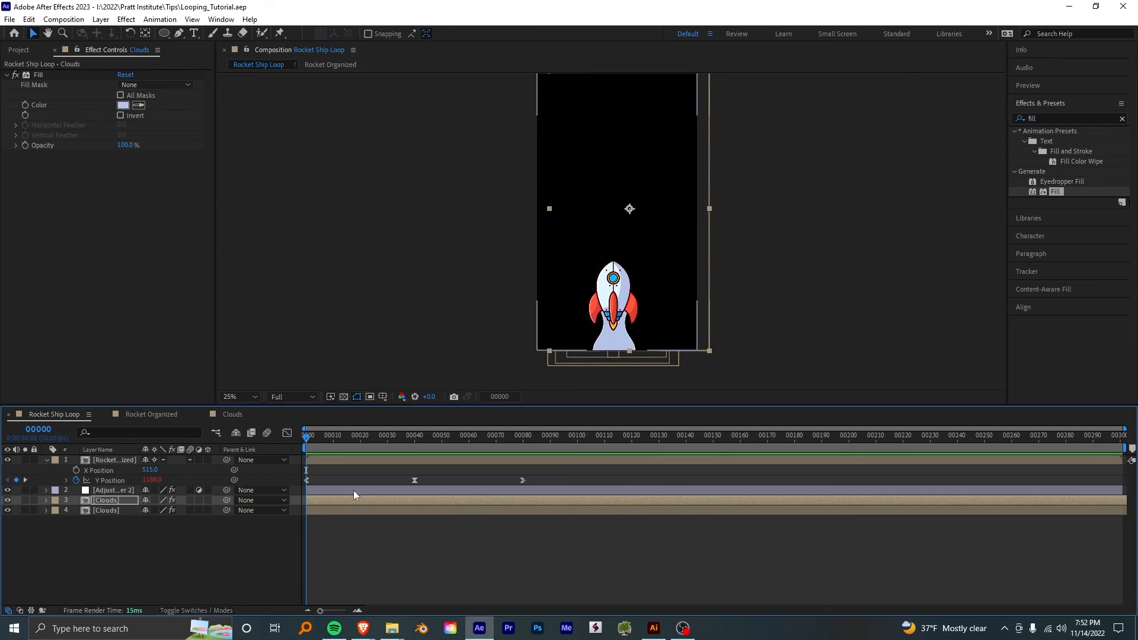
- Speed up the exhaust trail by moving the closing Time Remap keyframe of both Clouds layers to about frame 18
left_click_drag(335, 440, 427, 434)
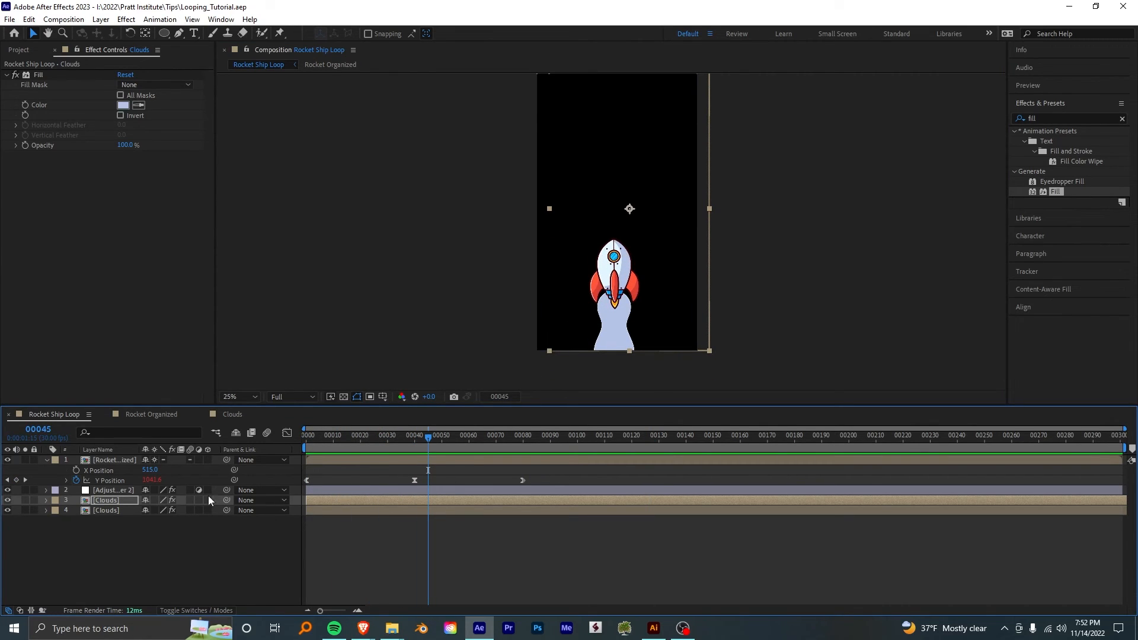
left_click(112, 501)
key("ctrl+alt+t")
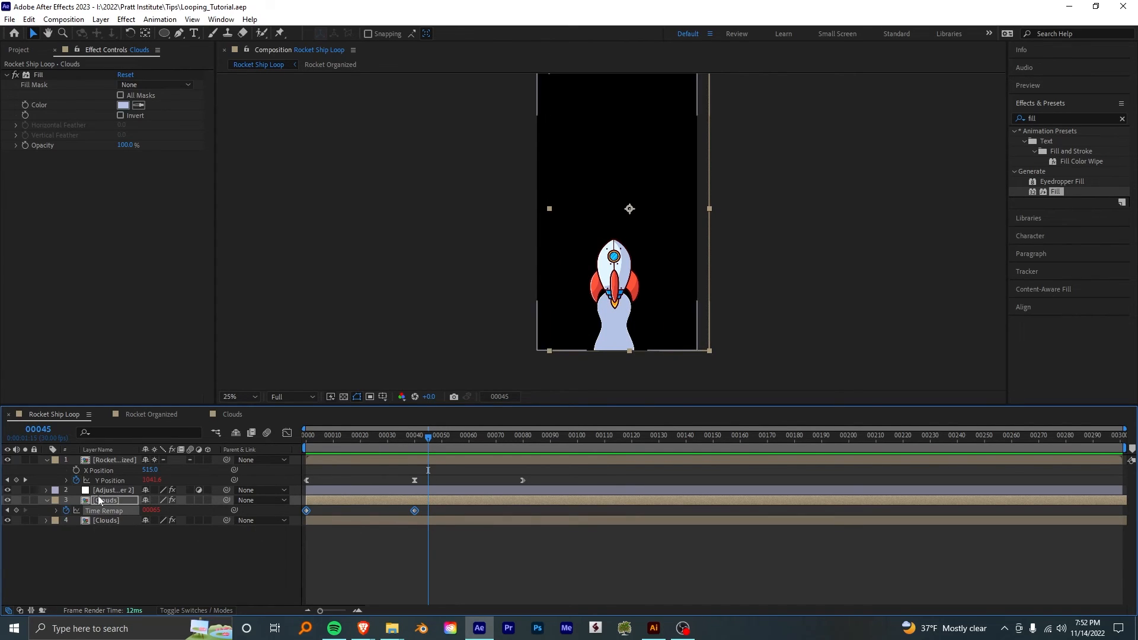
left_click(417, 526)
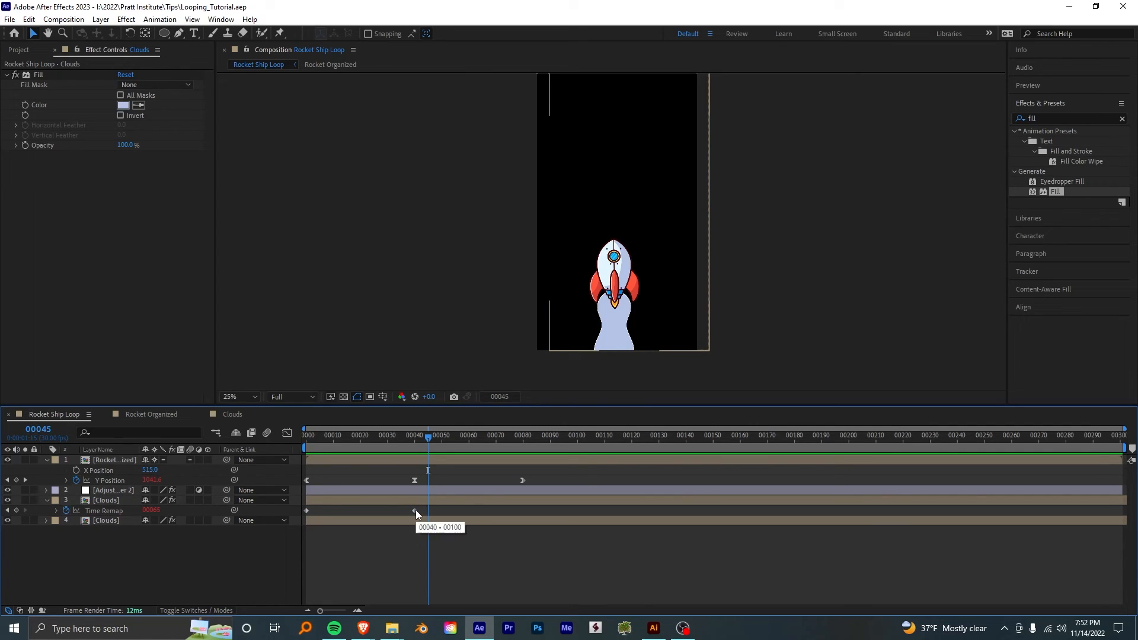
left_click_drag(414, 510, 350, 534)
left_click(351, 523)
key("u")
- Preview from the first frame and slow the trail by moving both Clouds layers' closing Time Remap keyframes to frame 80
key("Home")
key("space")
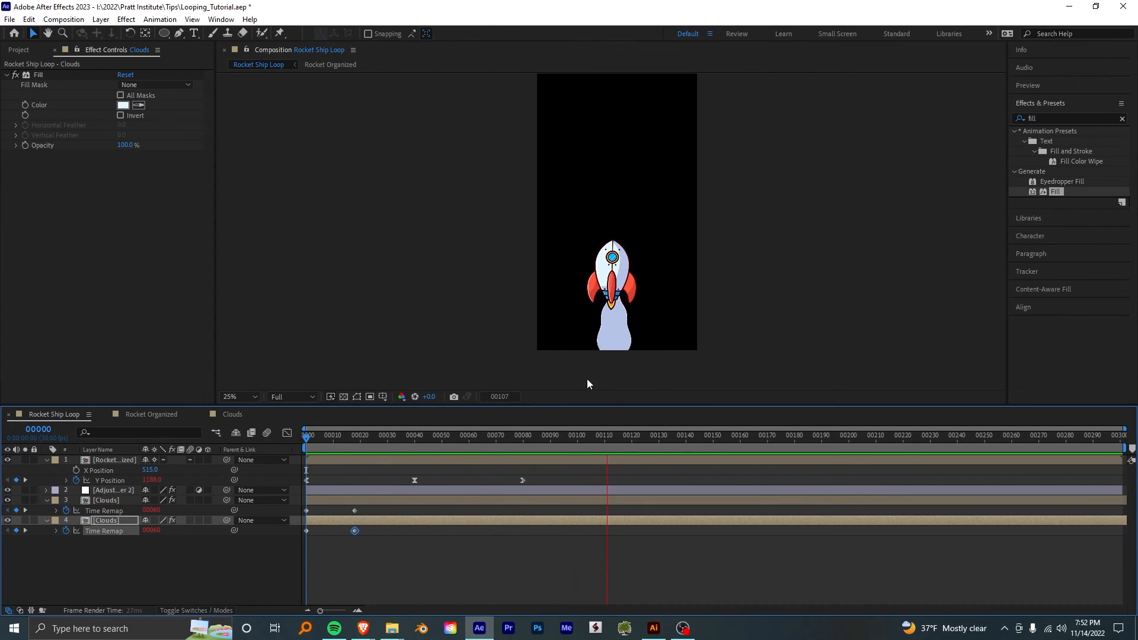
left_click_drag(363, 508, 527, 527)
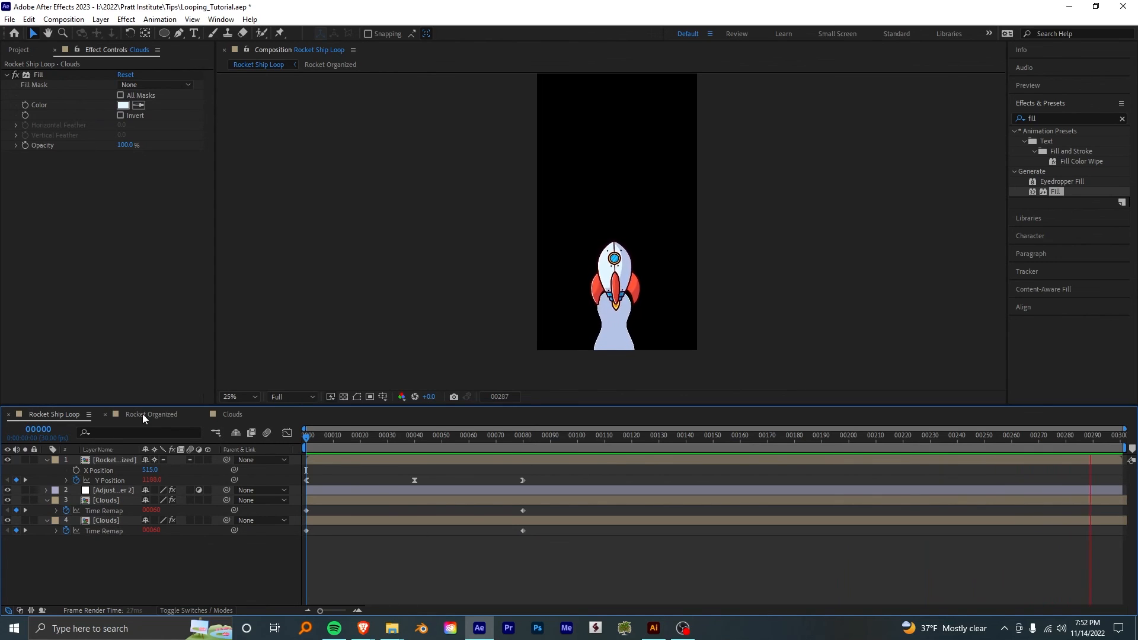
- Open the recent project Looping.aep, saving the changes to Looping_Tutorial.aep
left_click(9, 19)
mouse_move(60, 72)
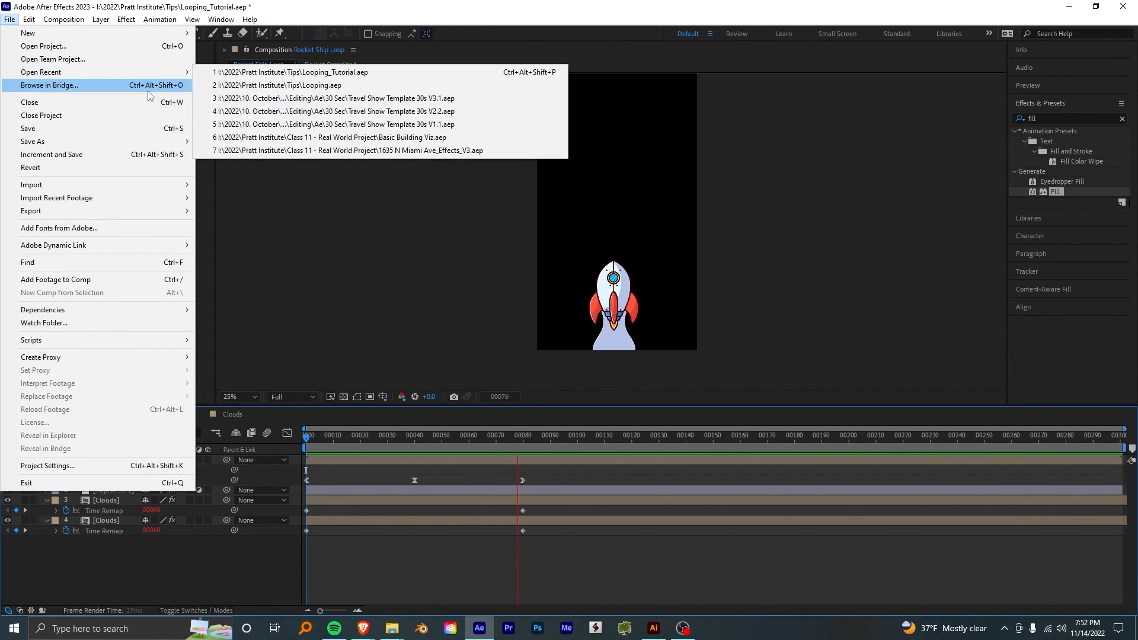
left_click(373, 85)
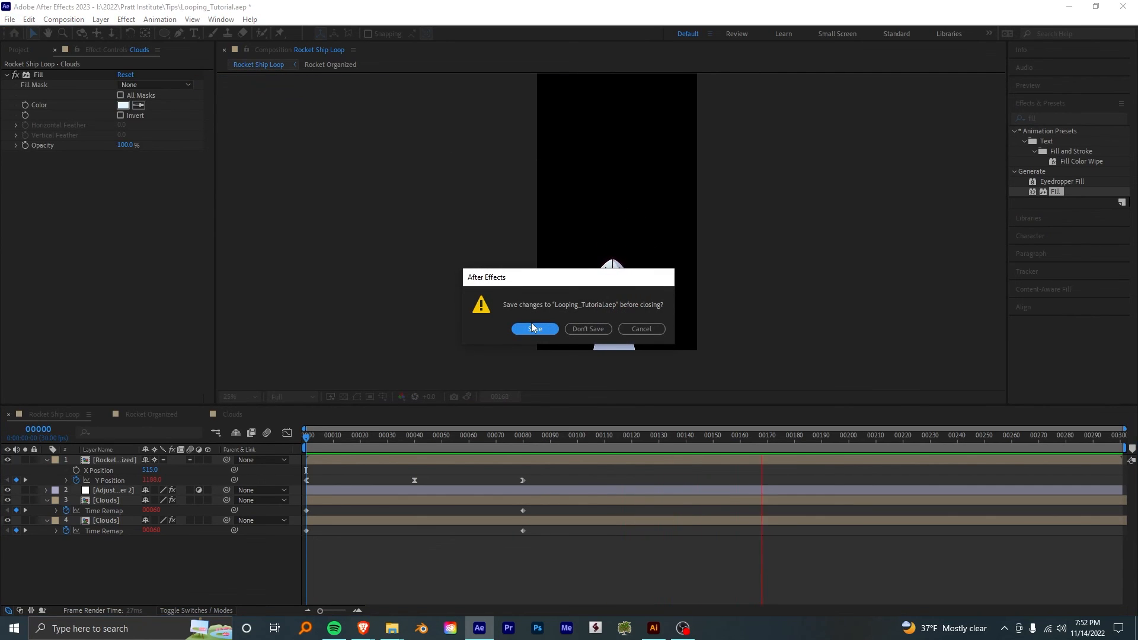
left_click(549, 329)
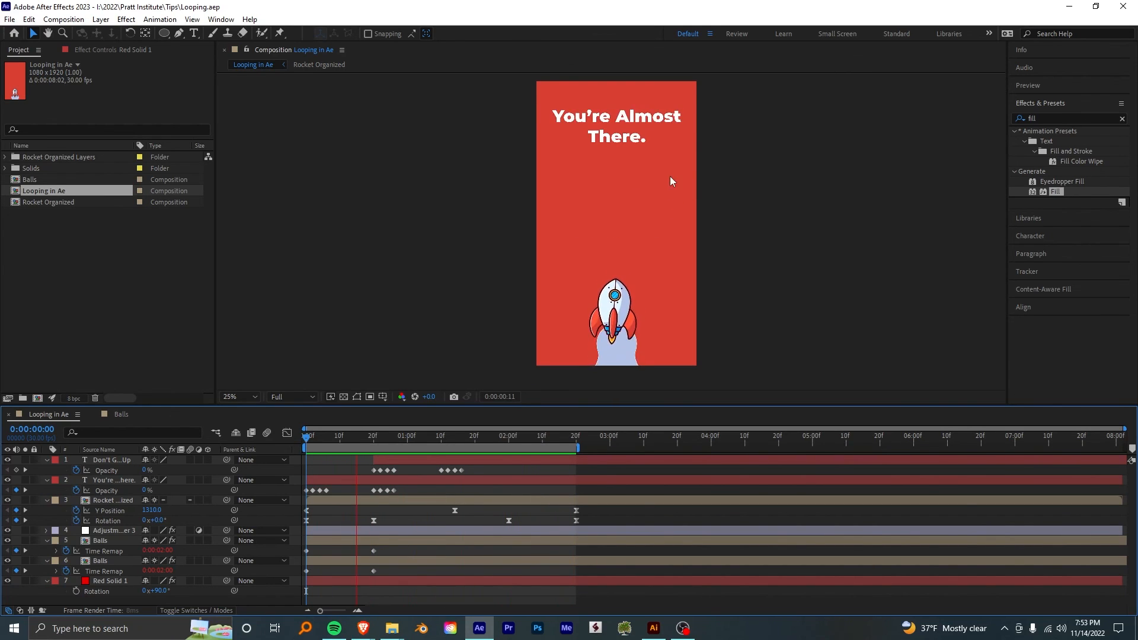
- Add a period to the end of the "Don't Give Up" text and preview the Looping in Ae composition
double_click(630, 199)
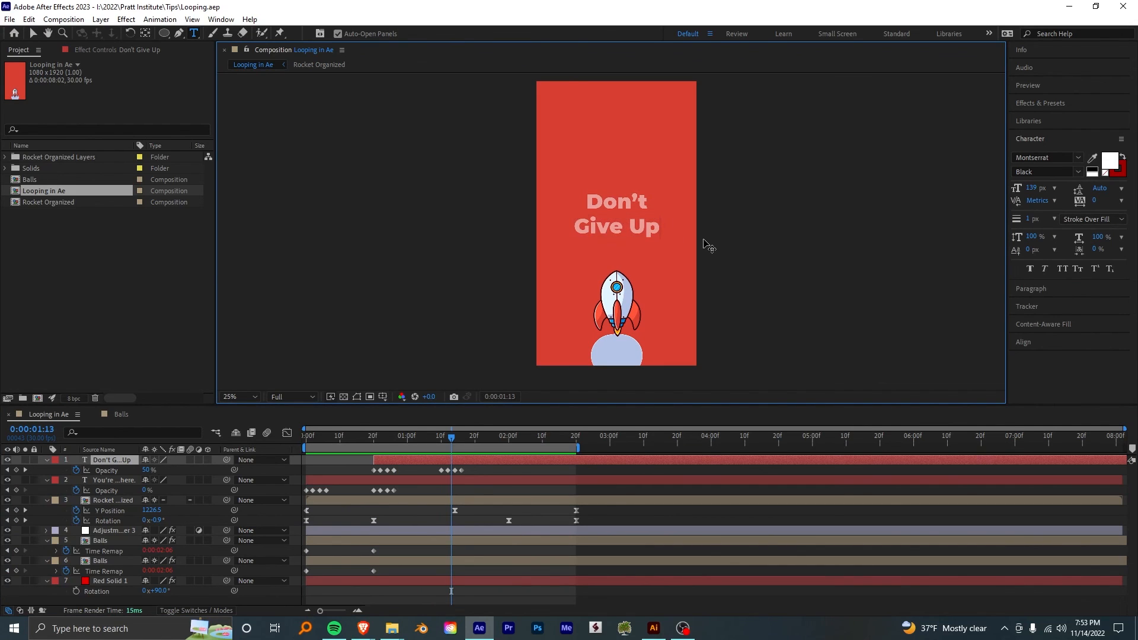
type(".")
left_click(679, 497)
key("space")
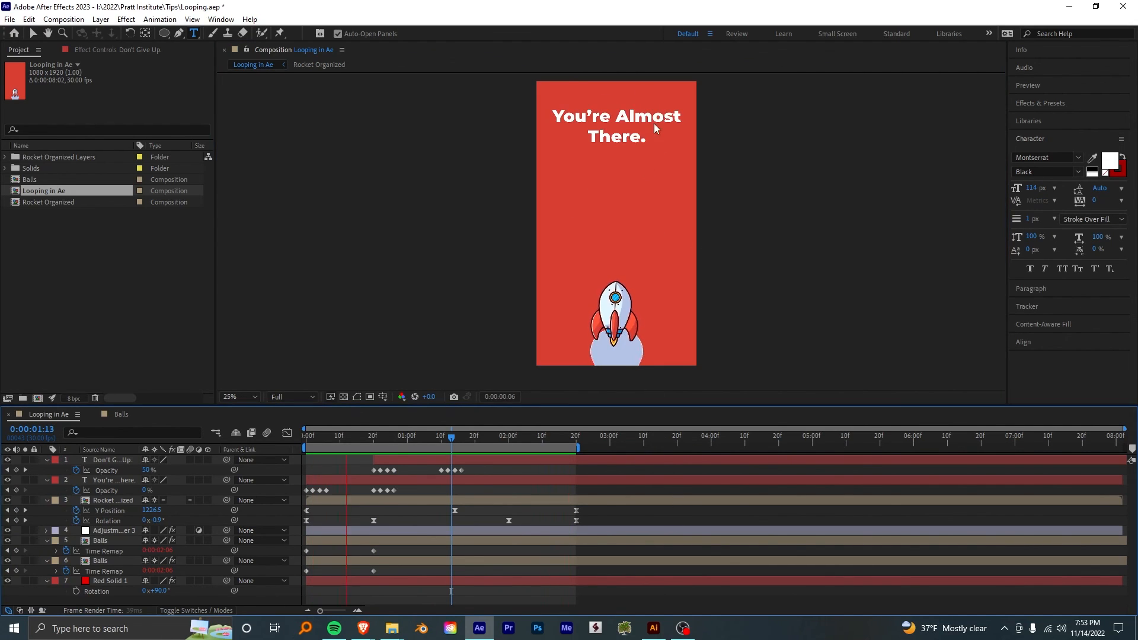